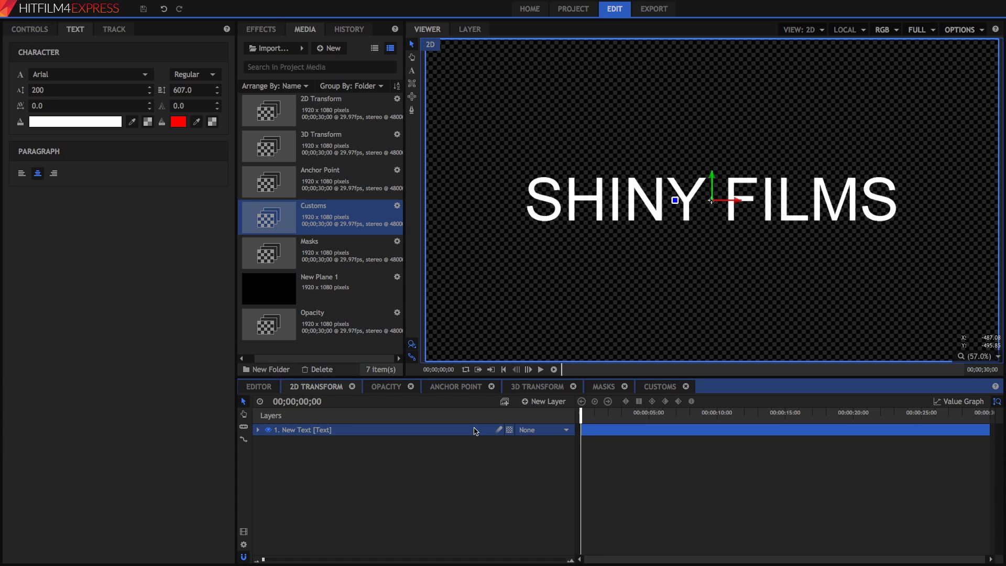
Hide the original SHINY FILMS layer and add a new text layer.
click(269, 430)
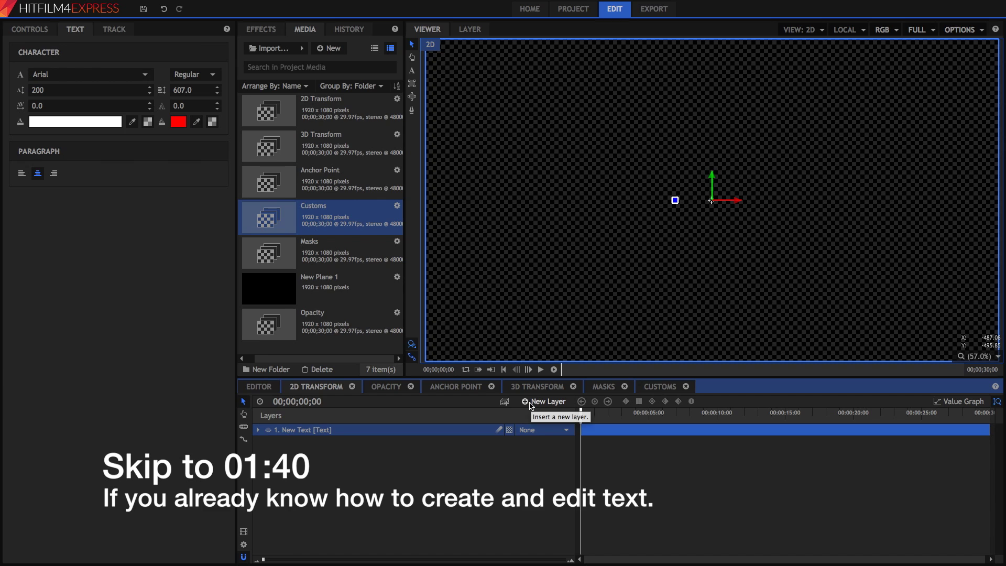
click(530, 403)
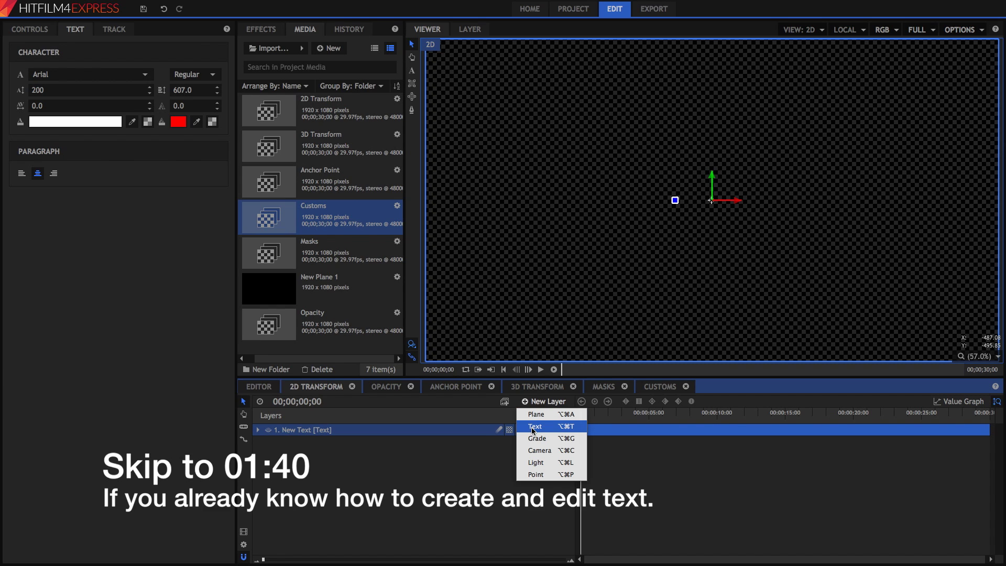
click(532, 426)
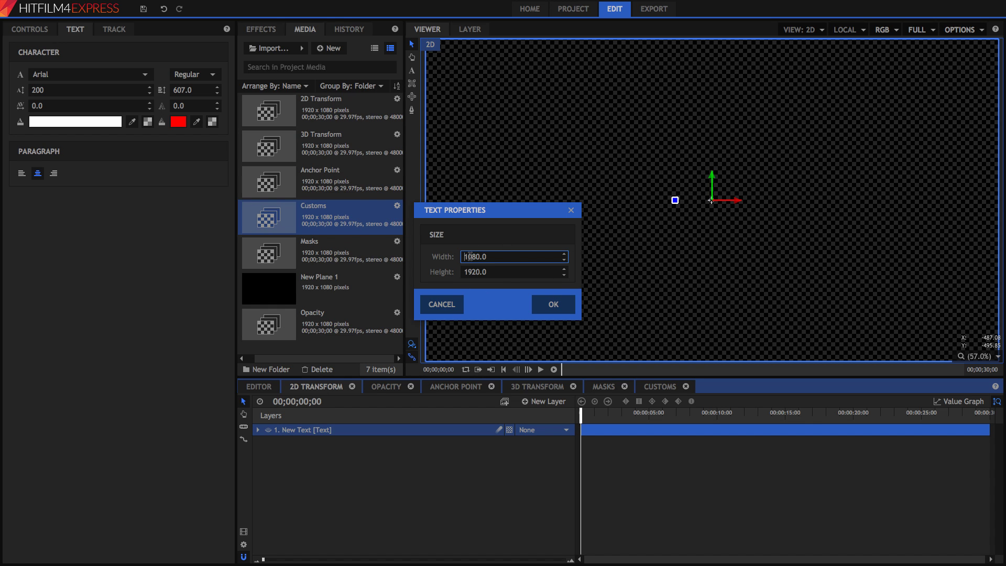
Size the new text layer at 1920 by 1080.
drag(495, 258, 466, 257)
text(1920)
key(Tab)
text(1080)
key(Return)
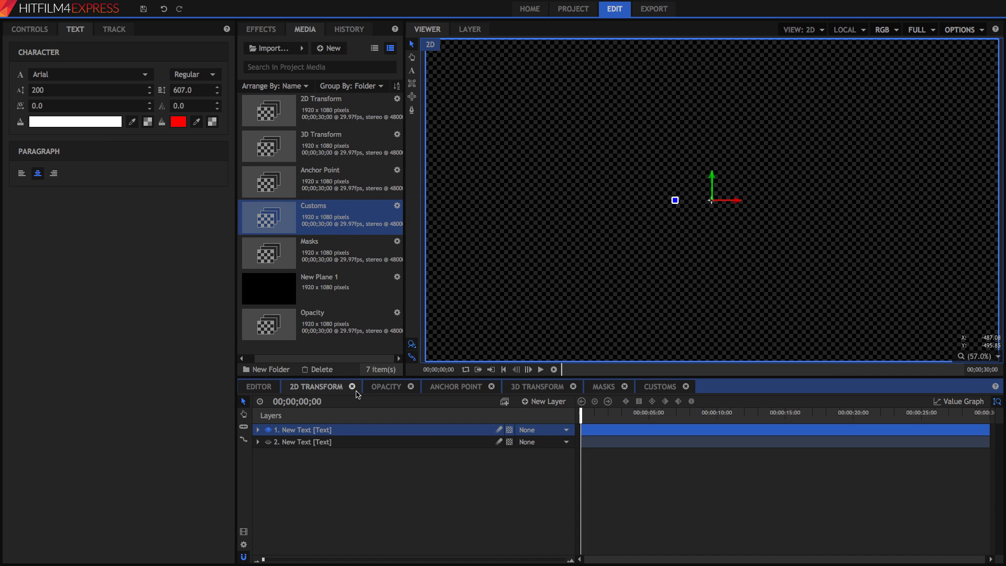
Type 'SHINY FILMS' in the viewer with the Text tool and select it.
click(412, 70)
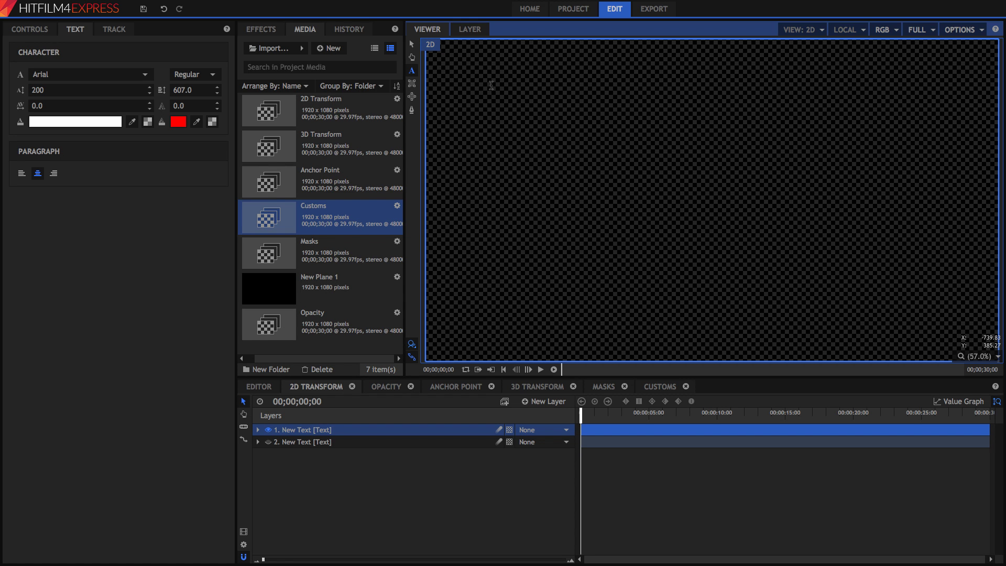
text(SHINY )
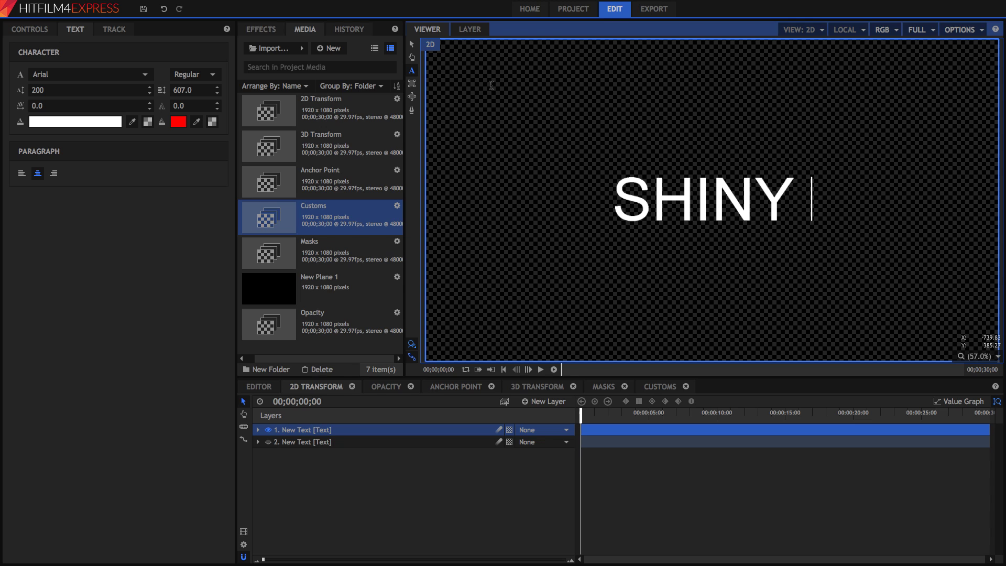
text(FILMS)
shift+click(497, 77)
drag(496, 77, 357, 78)
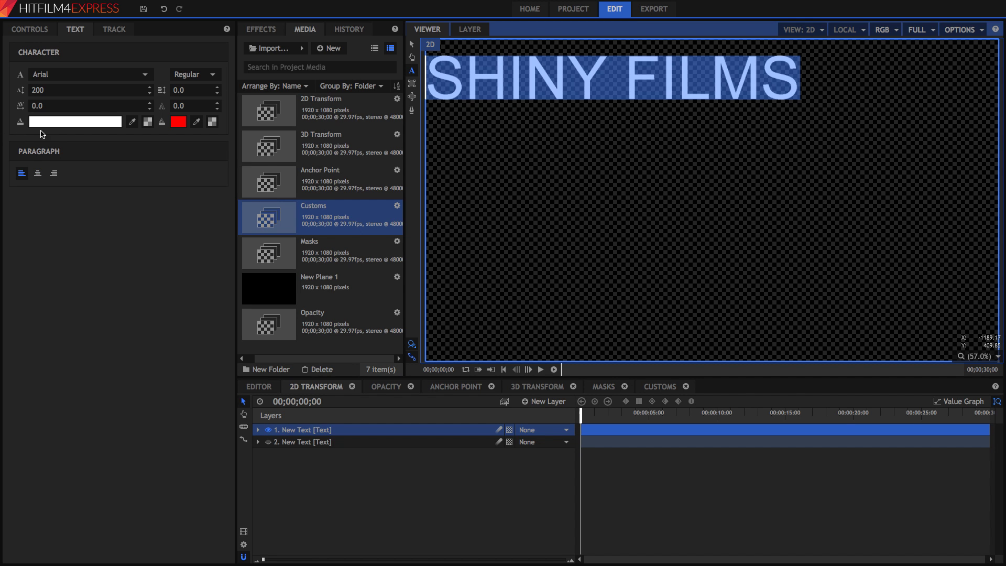
Keep Arial, centre-align the text, and raise the leading to about 584 to centre it vertically.
click(32, 29)
click(74, 29)
click(68, 75)
click(86, 50)
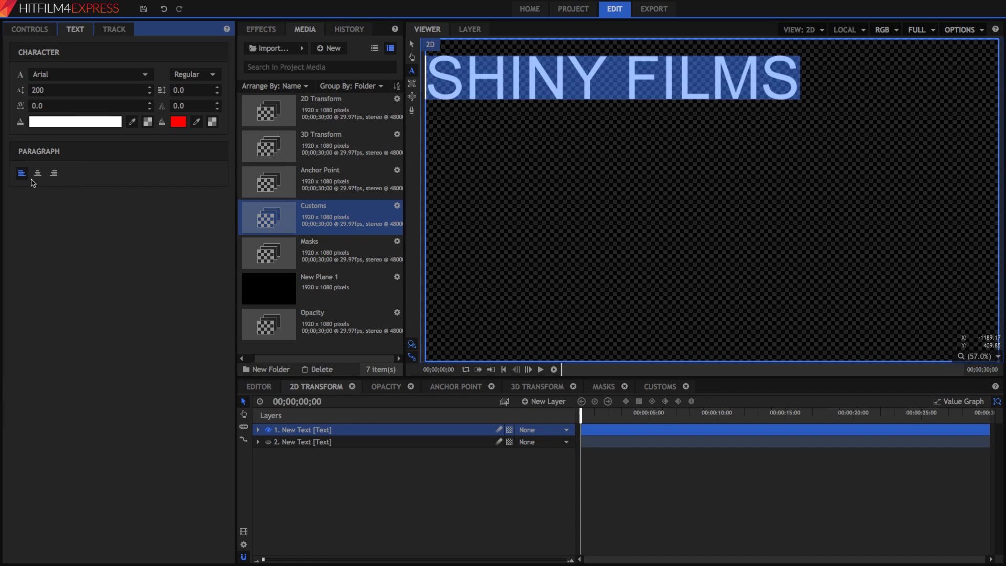
click(37, 174)
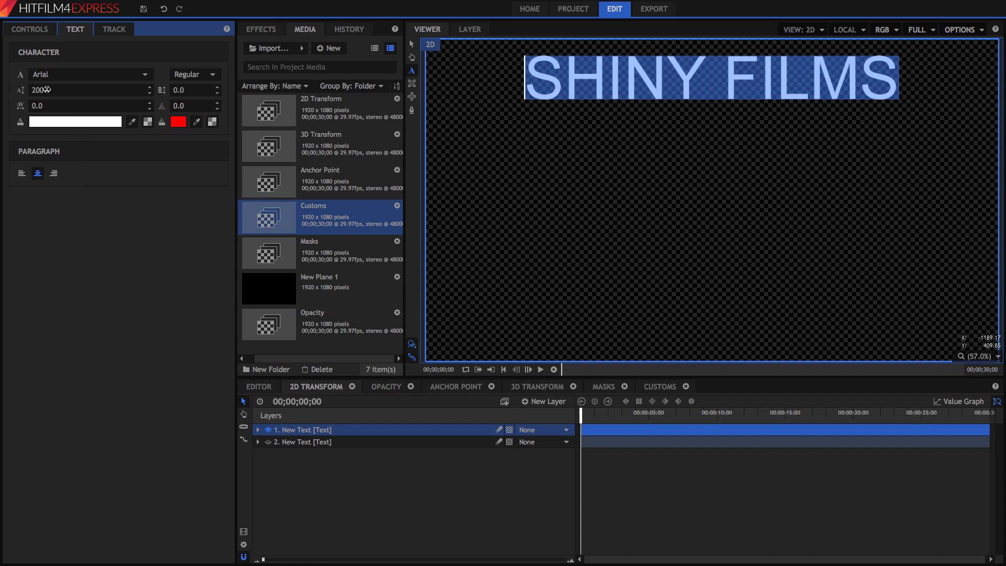
click(48, 89)
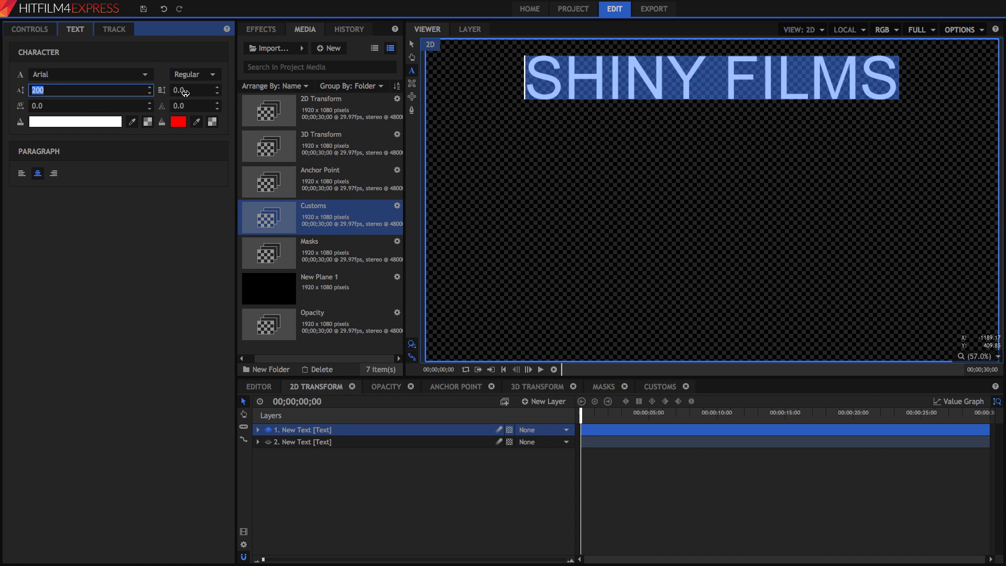
drag(186, 94, 217, 94)
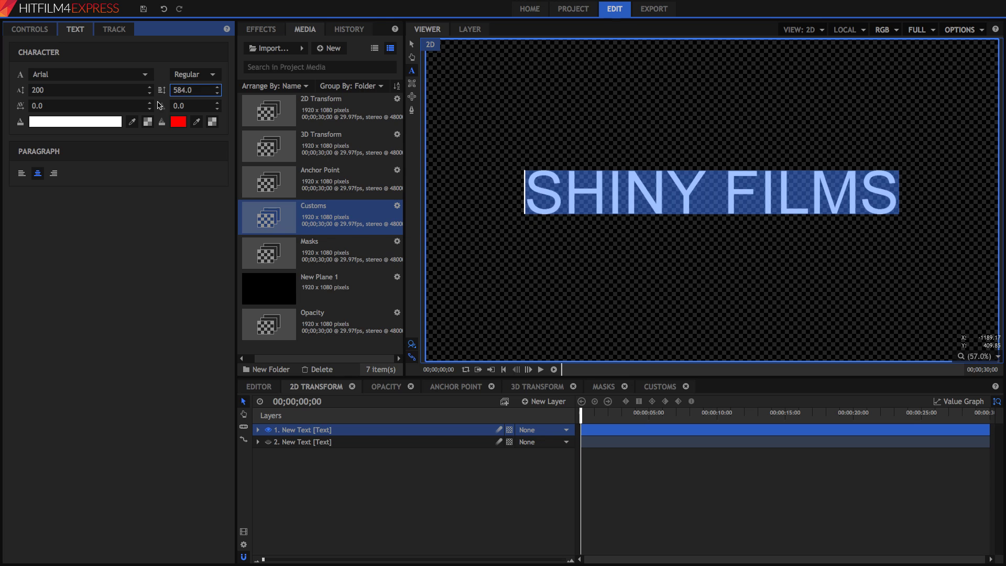
Delete the new text layer, unhide the original SHINY FILMS layer, and switch to the Selection tool.
click(333, 442)
key(Delete)
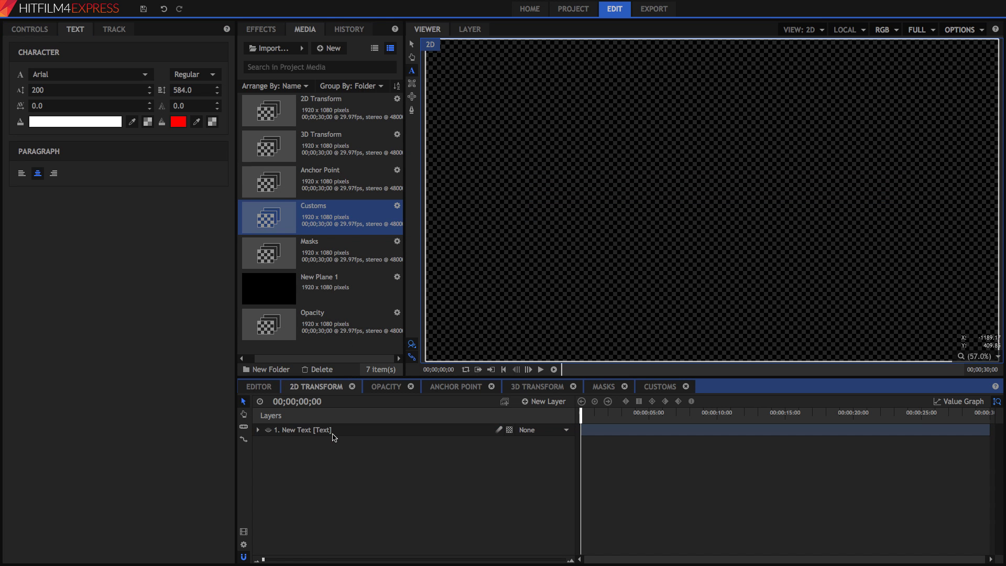
click(268, 431)
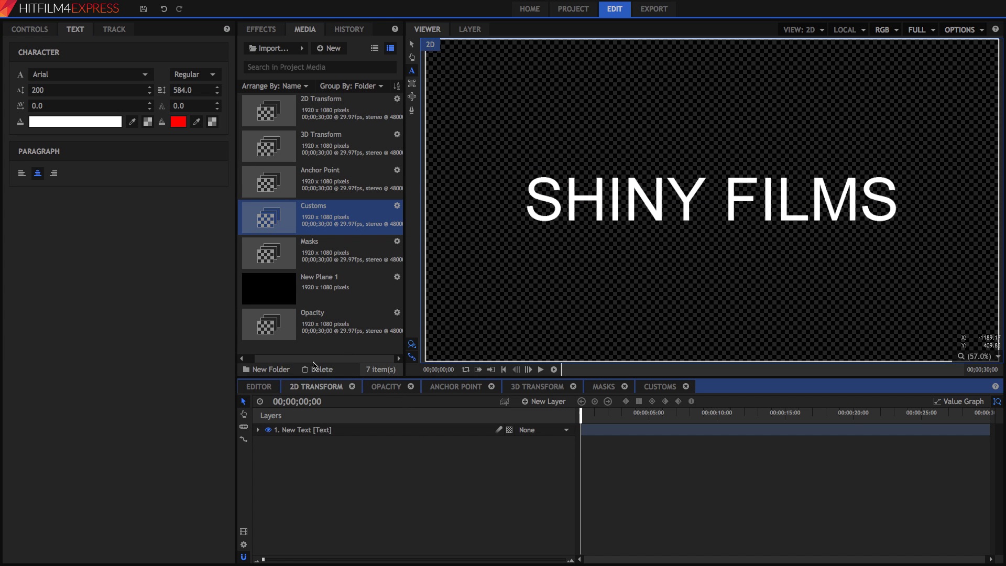
click(334, 435)
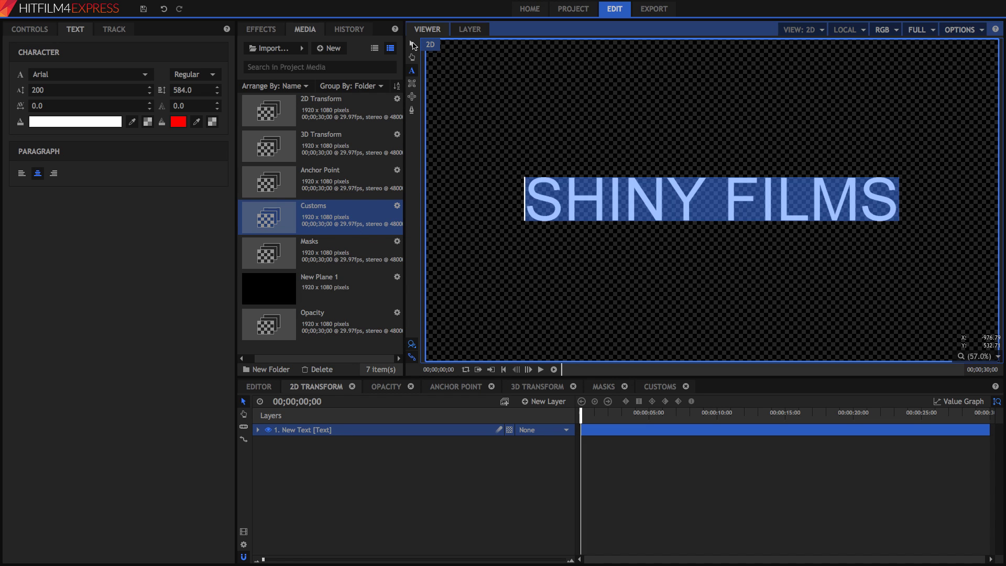
click(413, 45)
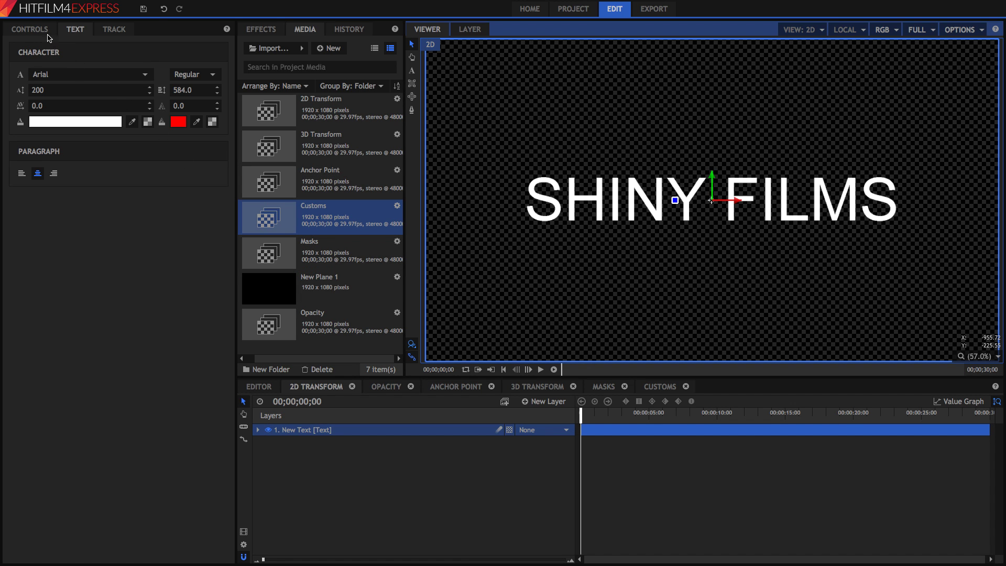
Expand the SHINY FILMS layer's Transform properties in the Controls panel and the timeline.
click(32, 29)
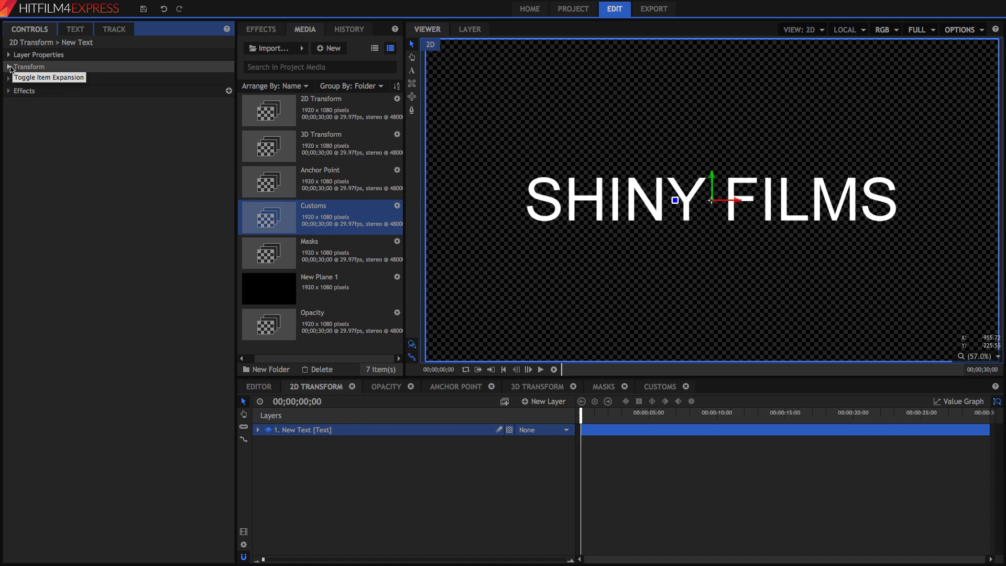
click(9, 67)
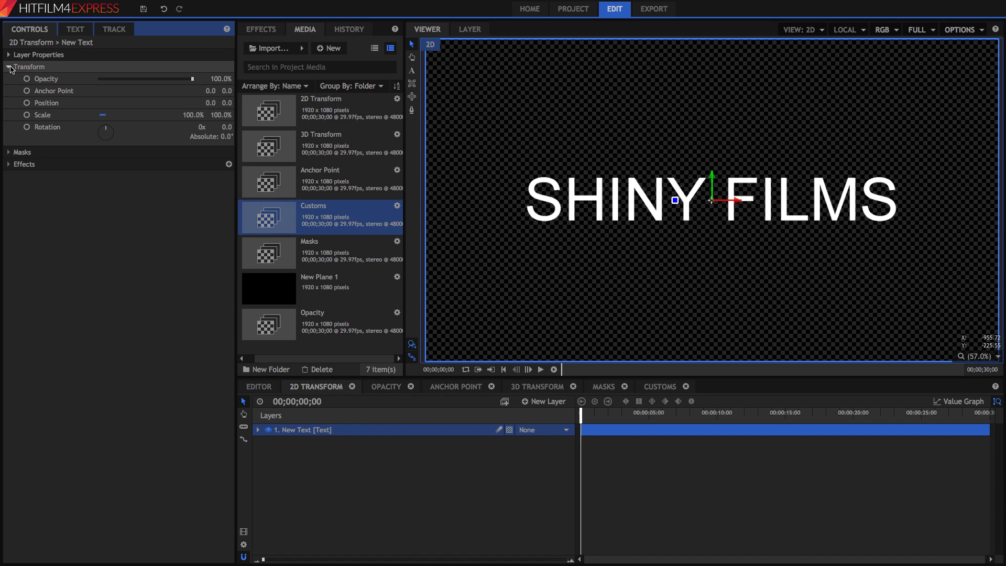
click(258, 433)
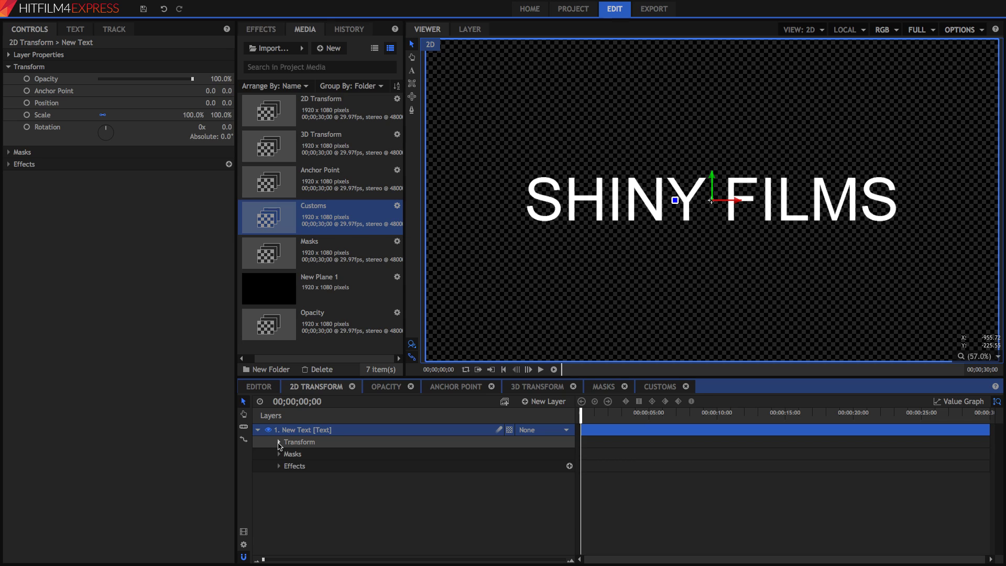
click(279, 442)
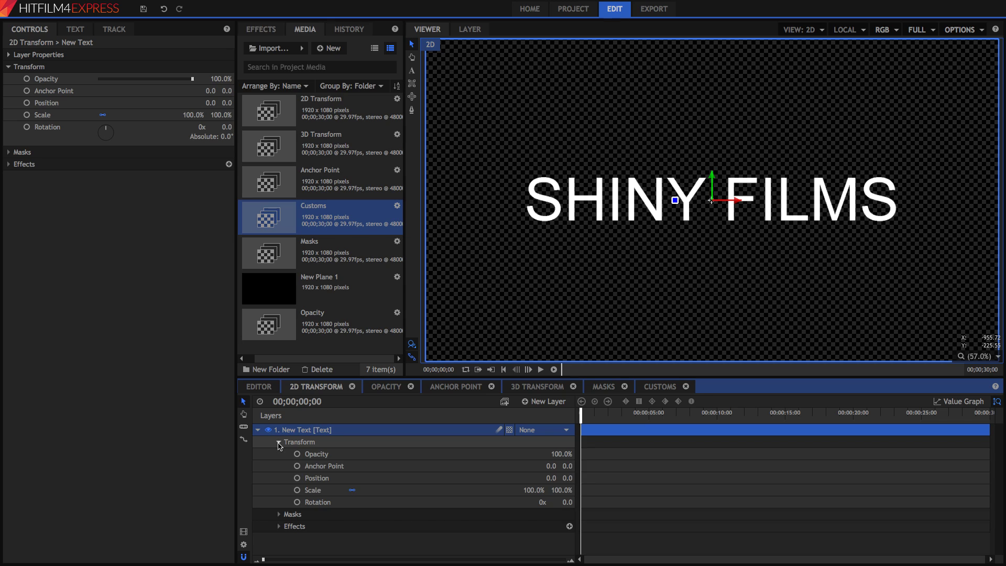
Keyframe Position at 00;00;00;00 with X at -1608, pushing the text off-screen left.
click(27, 103)
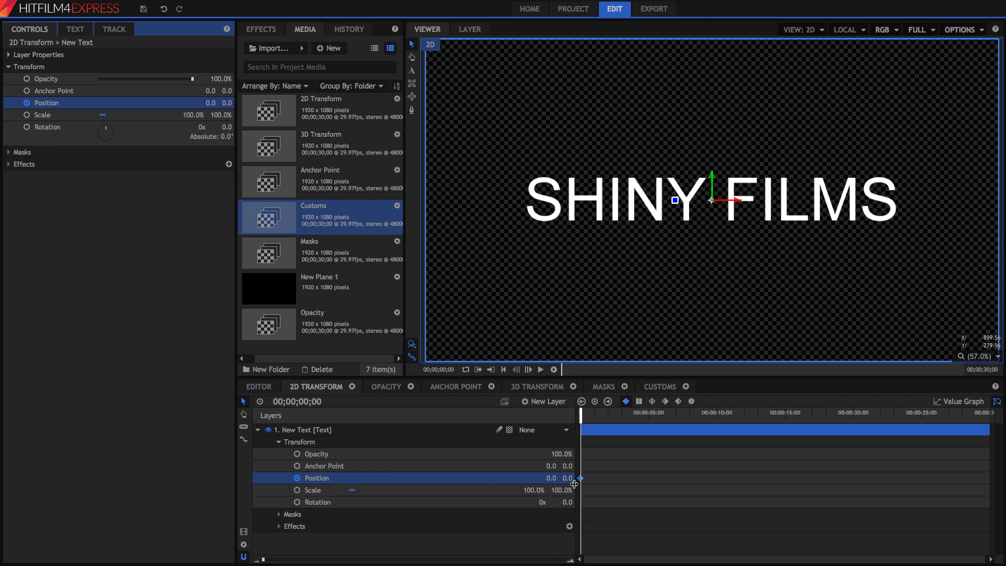
click(258, 430)
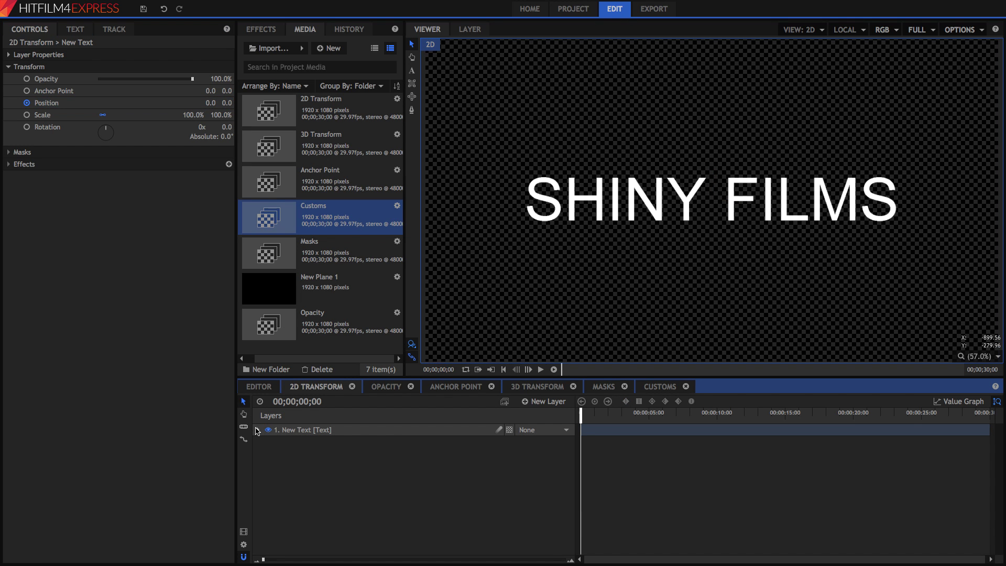
click(257, 430)
click(279, 442)
click(279, 442)
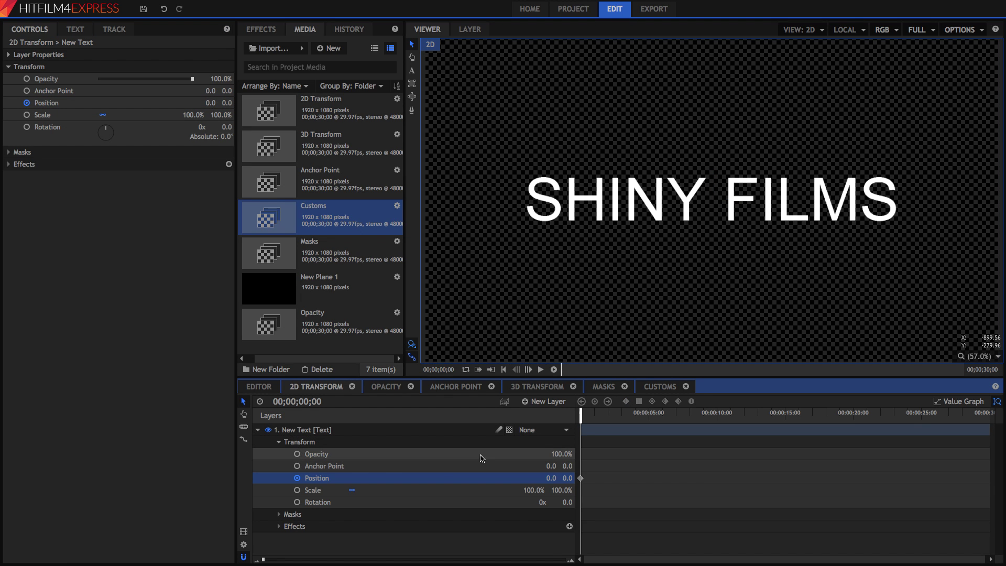
click(584, 480)
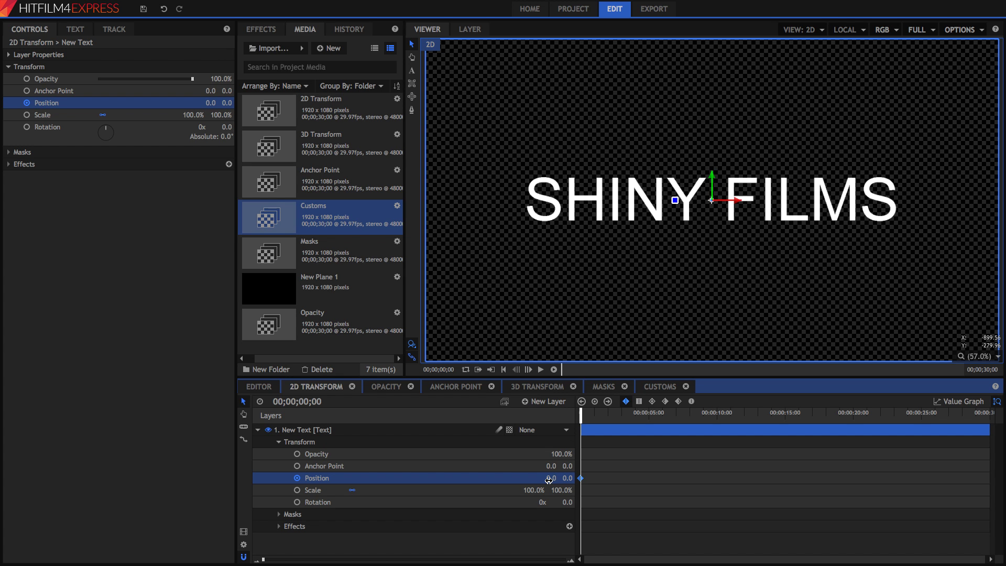
drag(549, 480, 451, 481)
drag(448, 198, 257, 229)
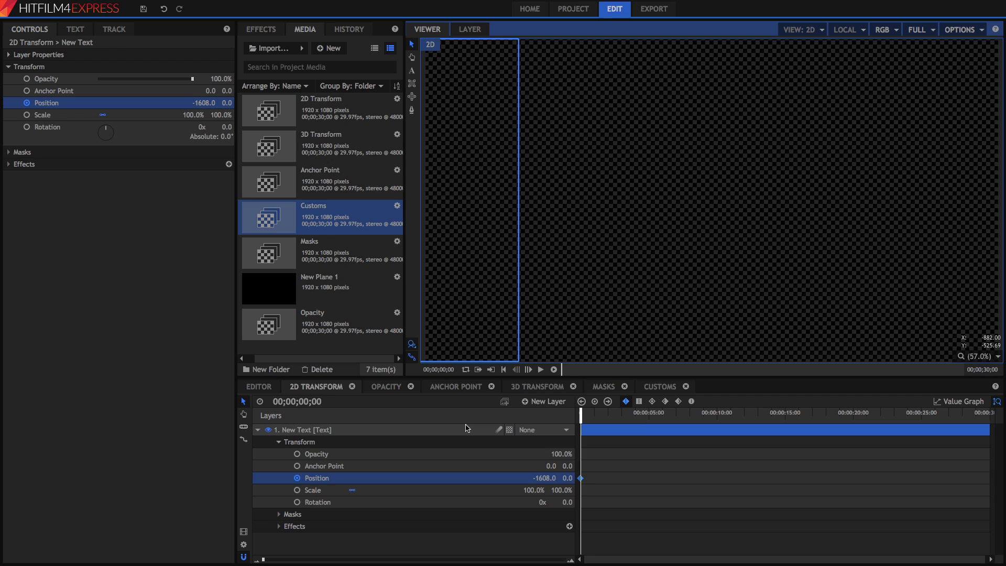
At 00;00;02;00, set Position X to 0 to keyframe the text back to centre.
click(309, 401)
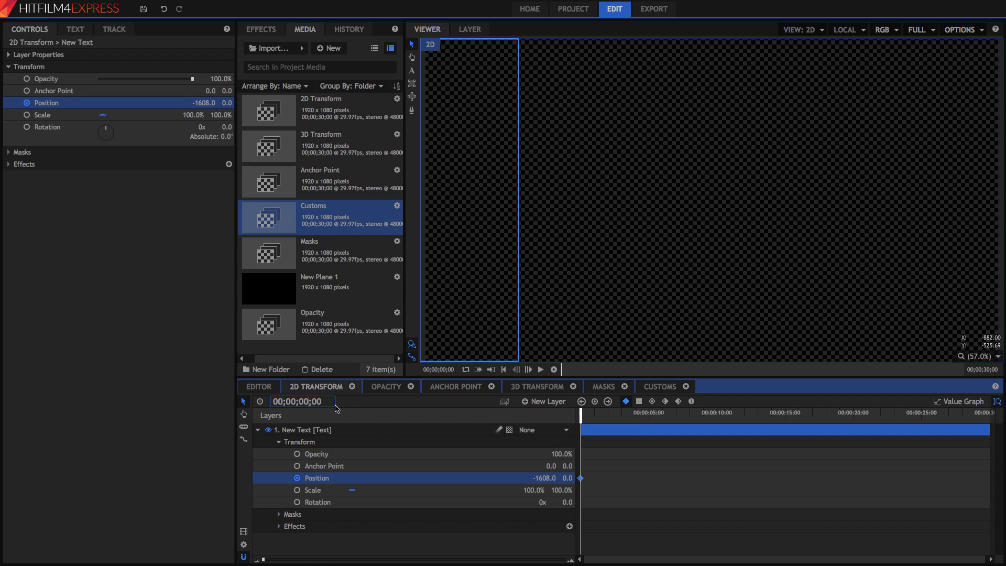
text(200)
key(Return)
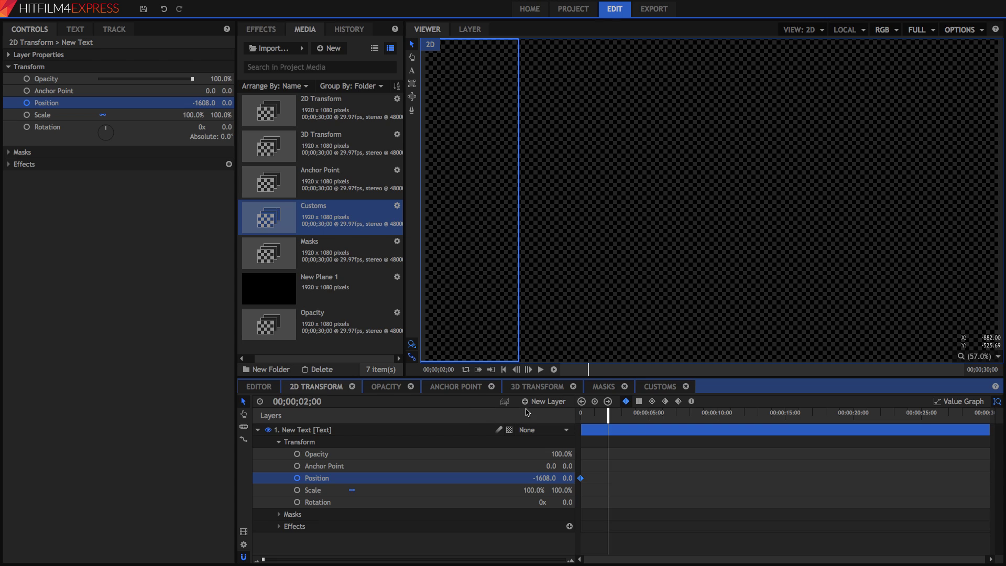
click(211, 102)
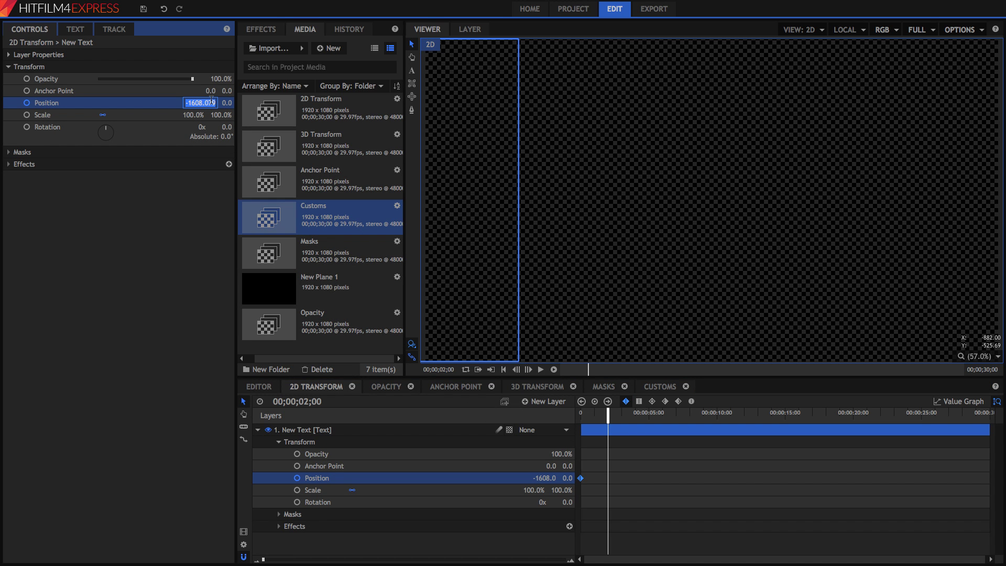
text(0)
key(Return)
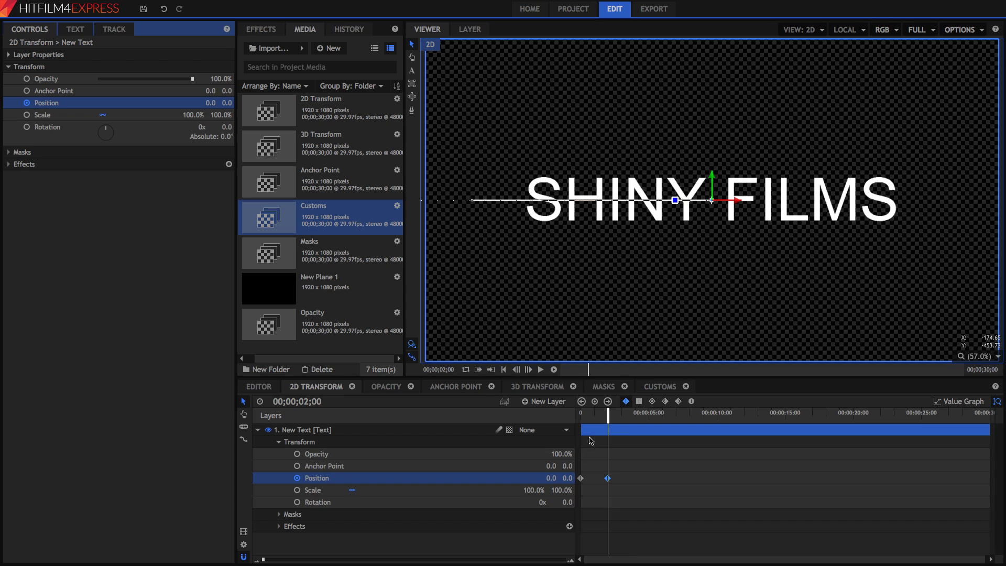
Scrub and play the slide-in from the start to check it.
drag(588, 417, 581, 416)
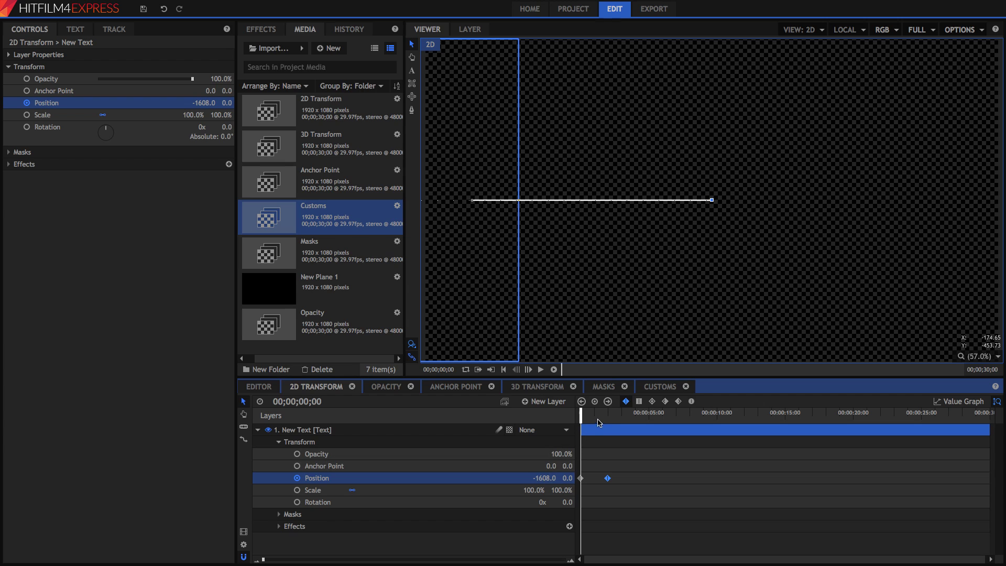
click(614, 415)
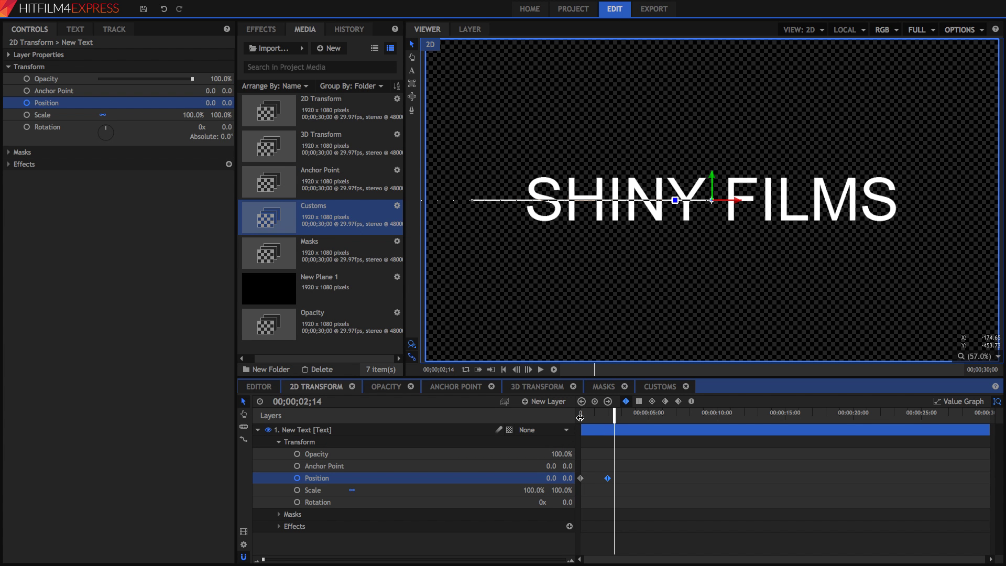
click(583, 416)
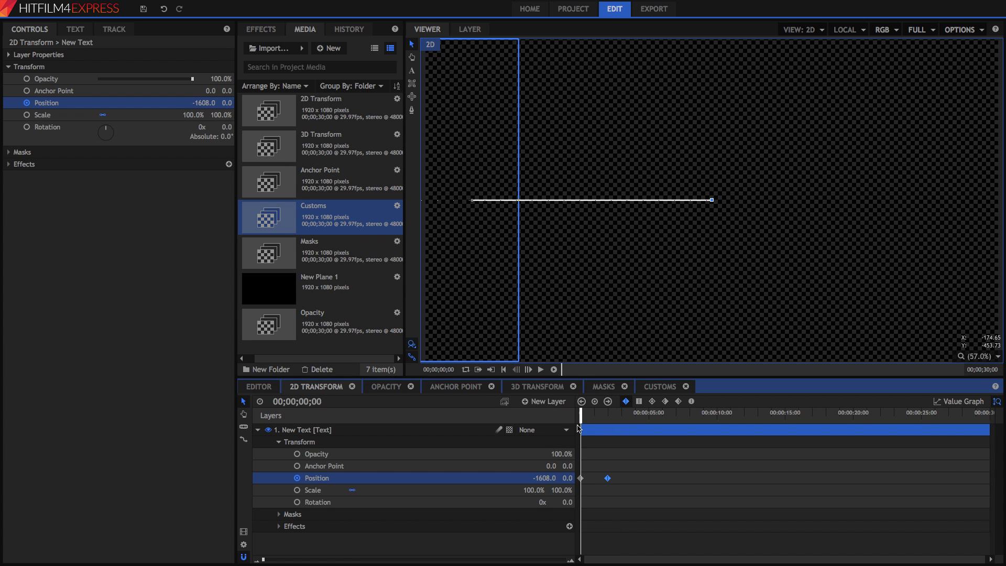
key(space)
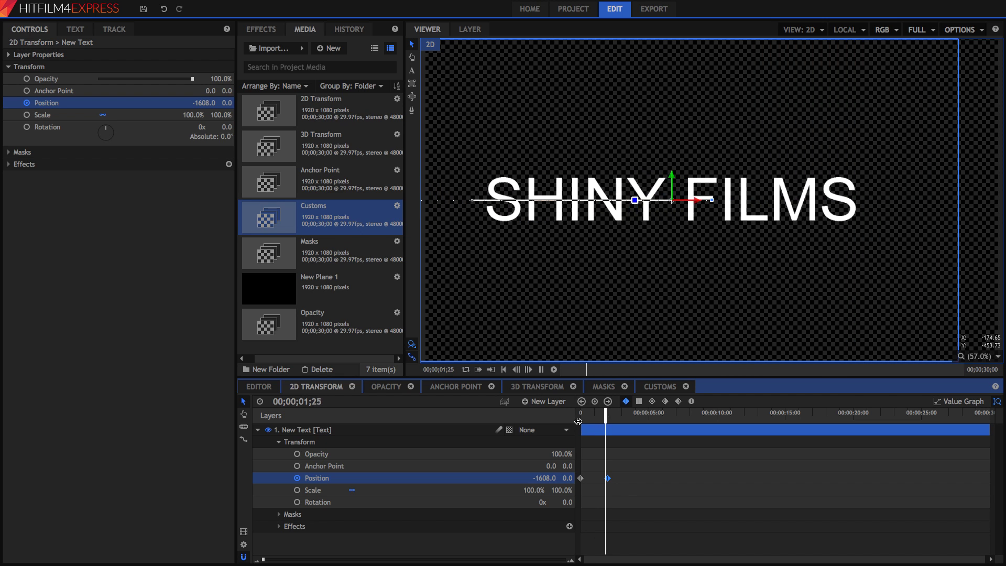
key(space)
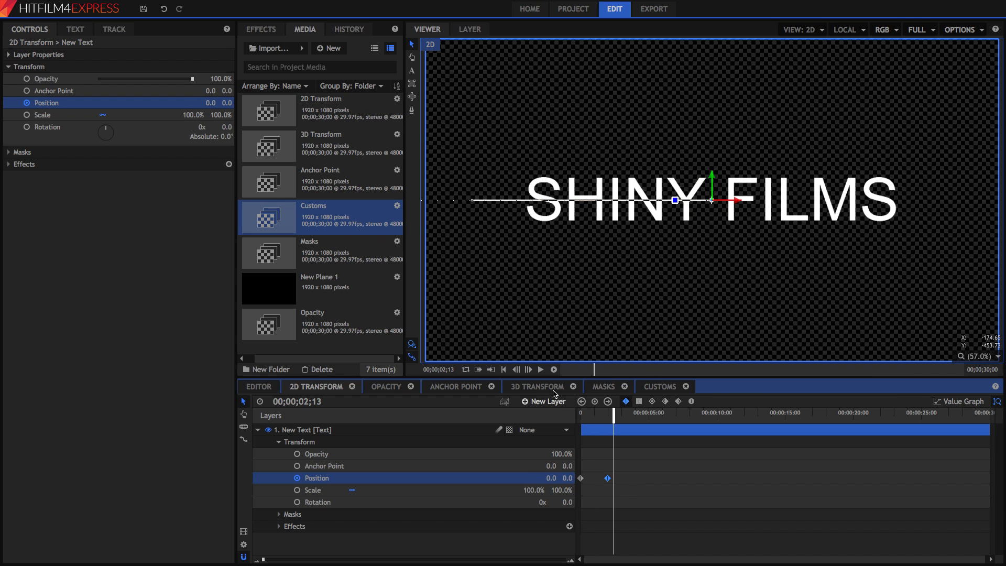
Enable Motion Blur on the layer and preview the slide-in.
click(8, 54)
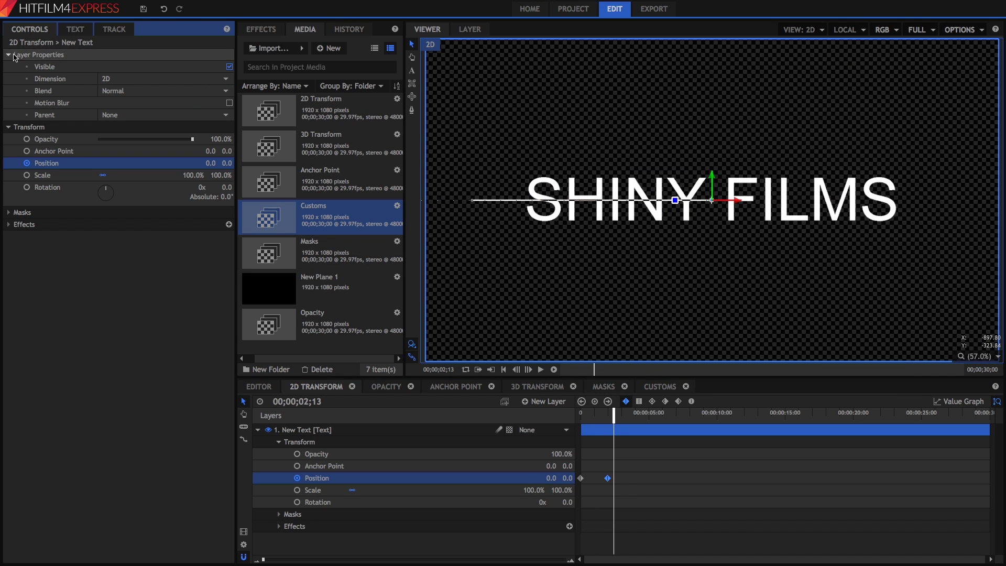
click(229, 104)
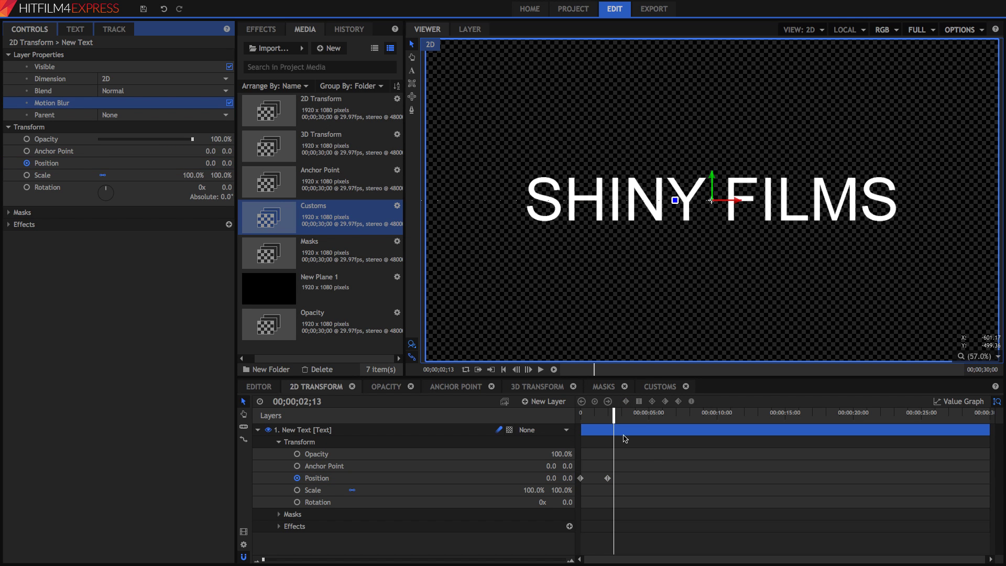
drag(590, 418, 569, 417)
key(space)
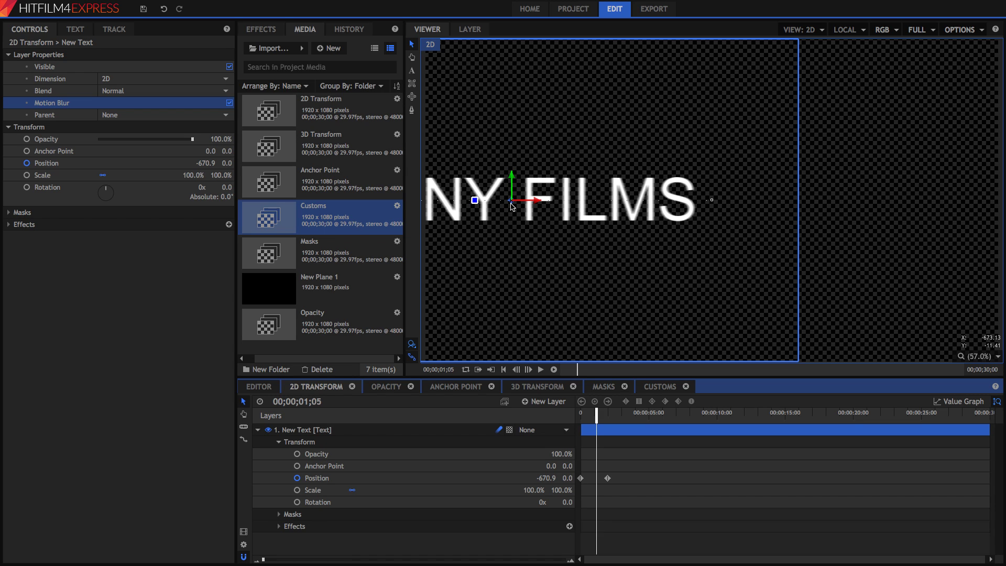
Turn Motion Blur back off and replay the now-sharp slide-in.
click(230, 103)
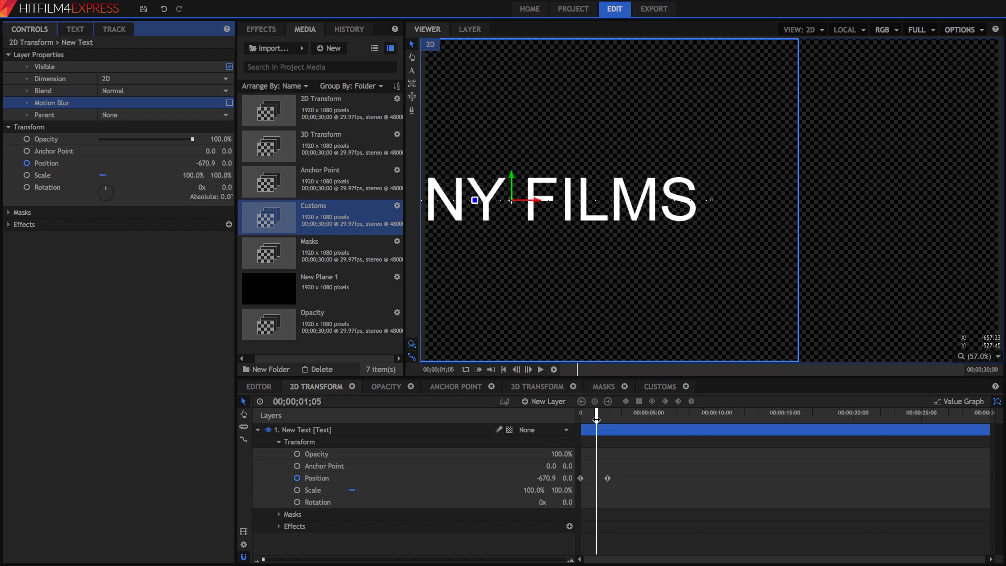
drag(597, 419, 581, 416)
key(space)
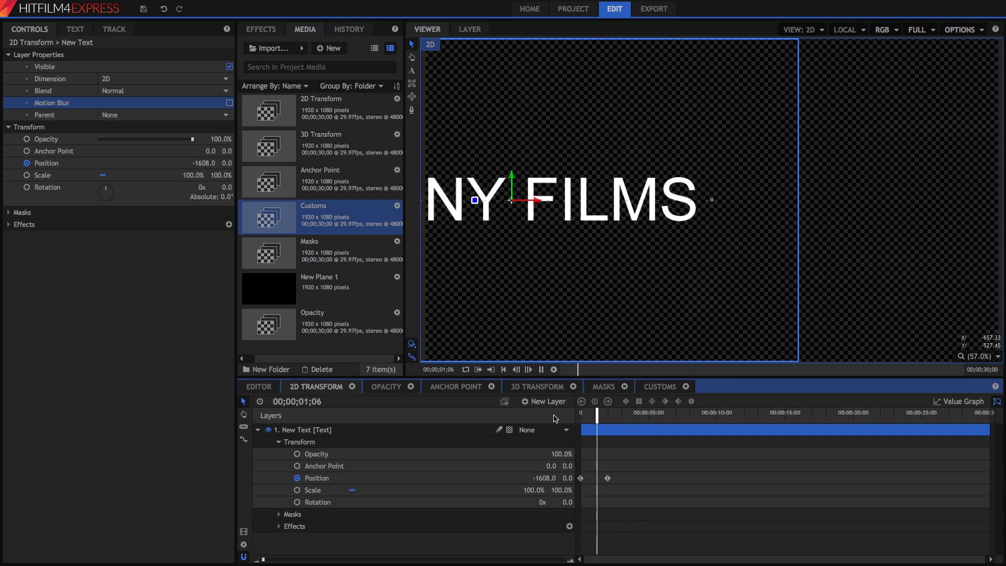
key(space)
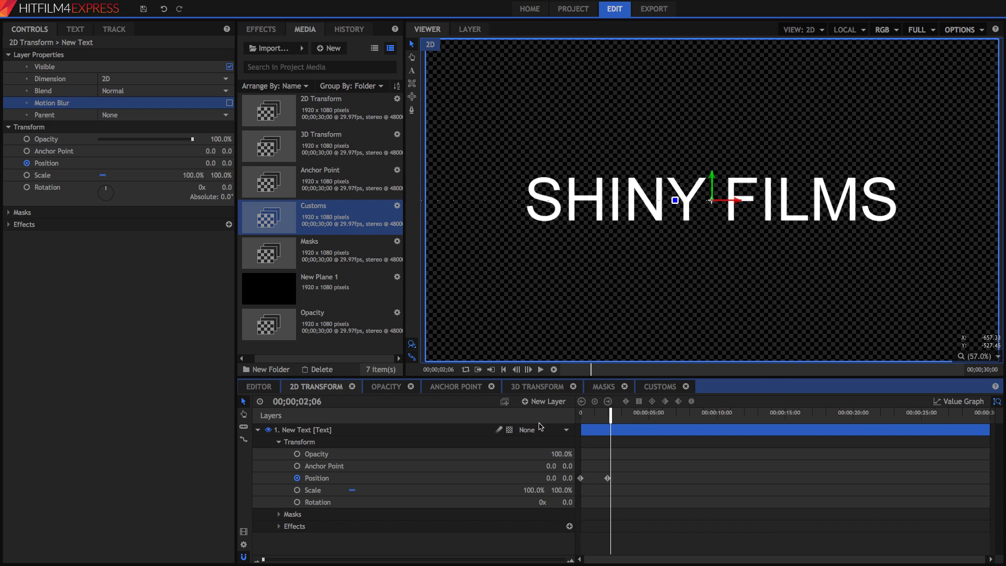
Remove the Position animation and keyframe Scale at 0% at frame zero.
click(297, 480)
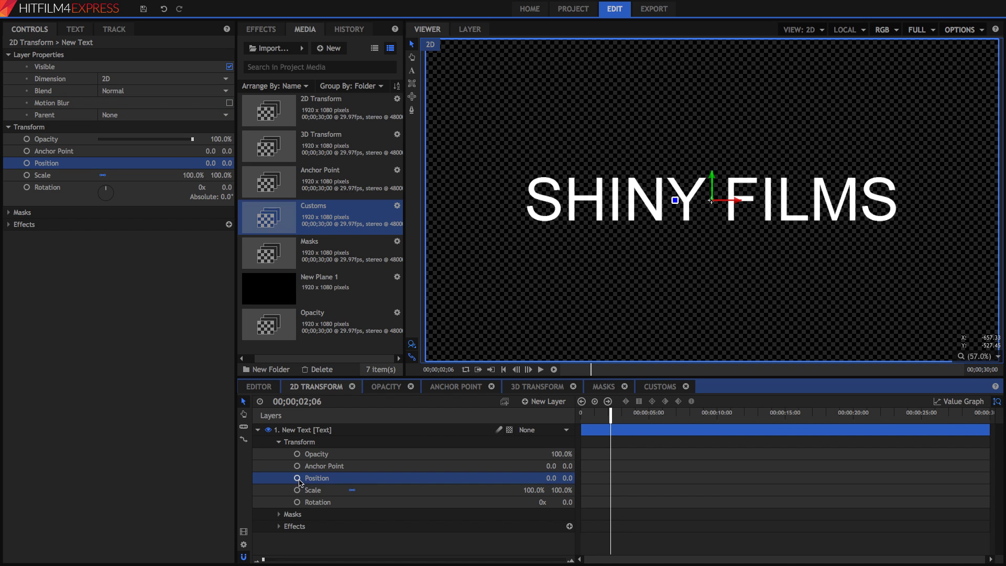
drag(601, 417, 538, 412)
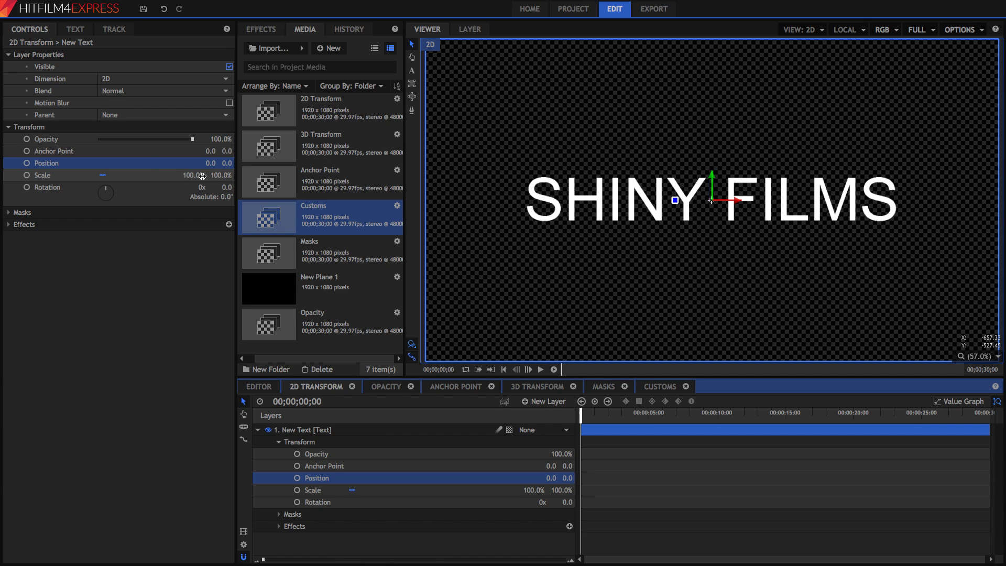
click(27, 175)
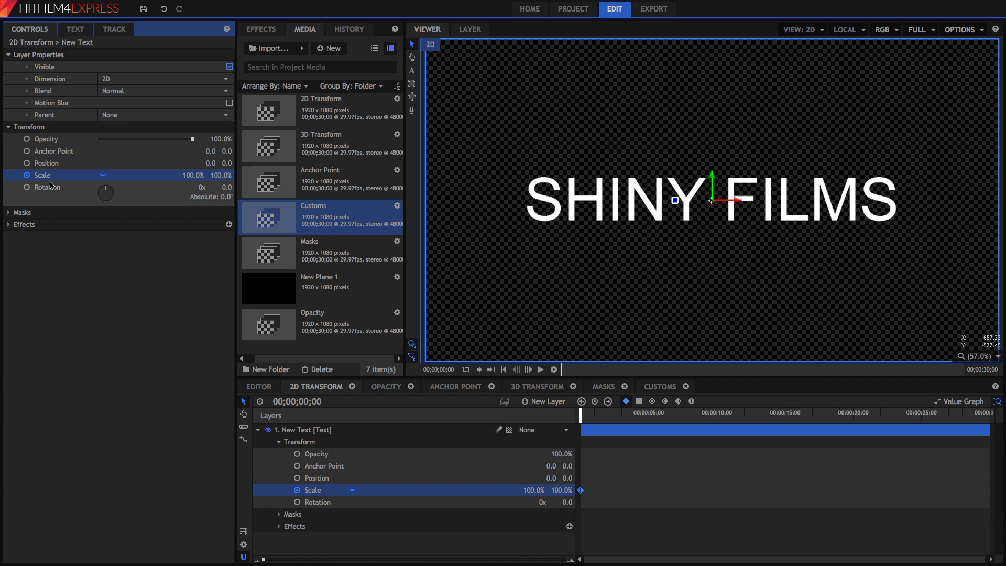
click(194, 172)
text(0)
key(Return)
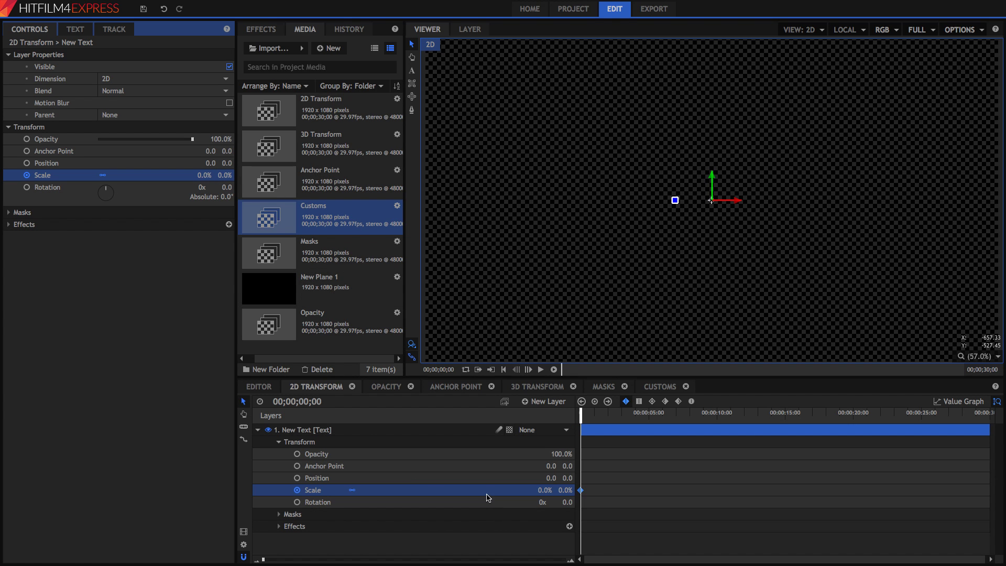
Keyframe Scale at 100% at 00;00;02;00.
click(308, 402)
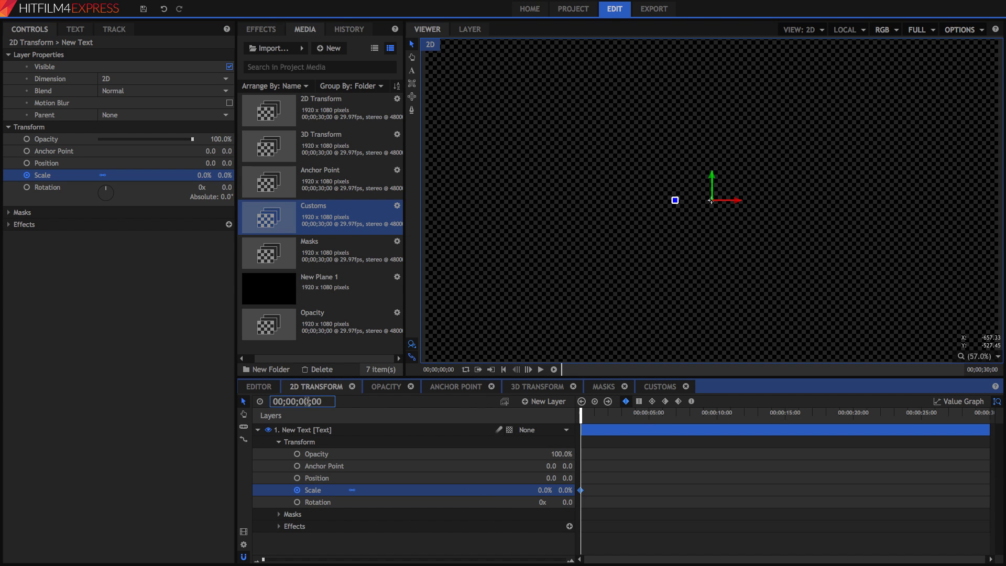
text(200)
key(Return)
click(205, 175)
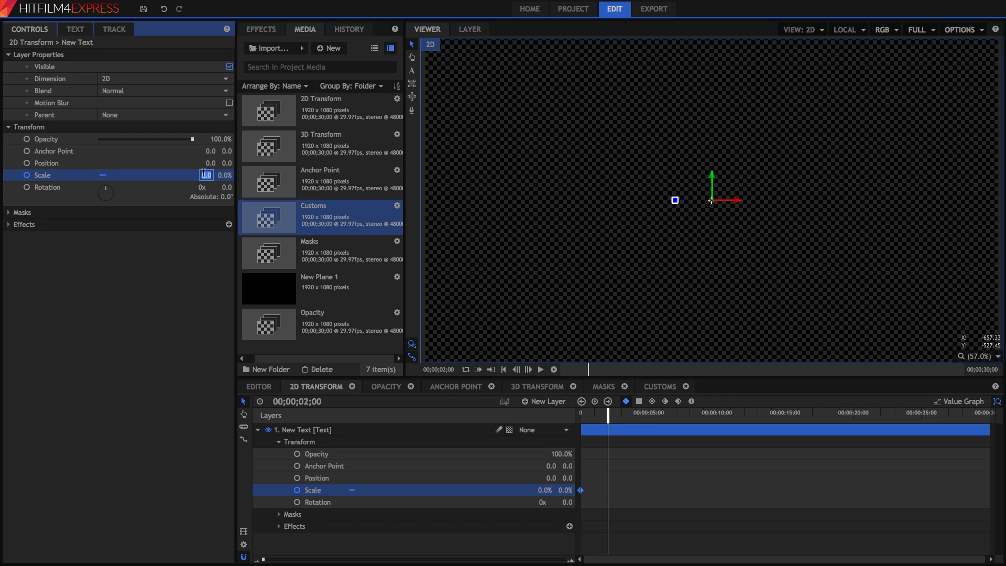
text(100)
key(Return)
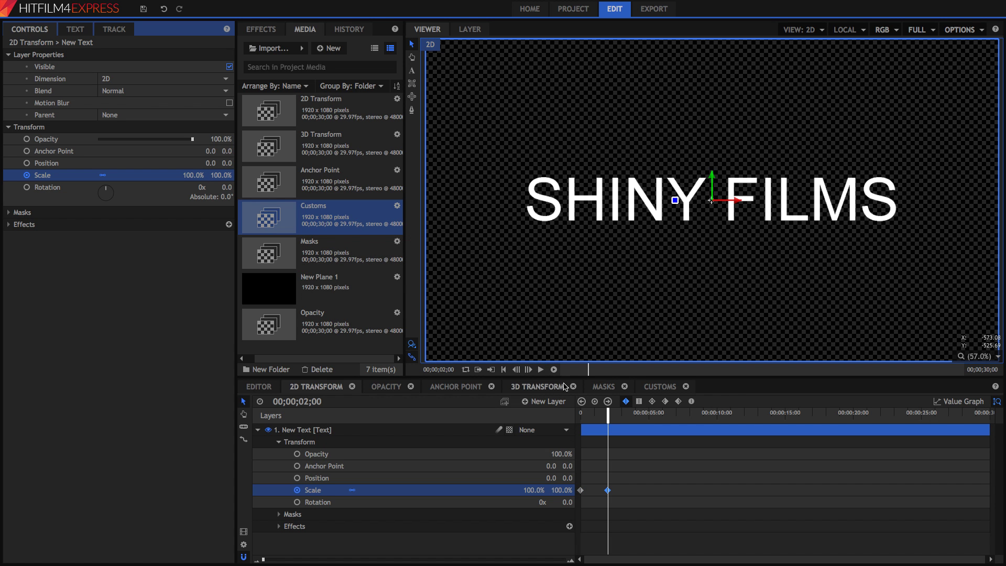
Rewind and play the grow-in animation.
drag(598, 414, 579, 415)
key(space)
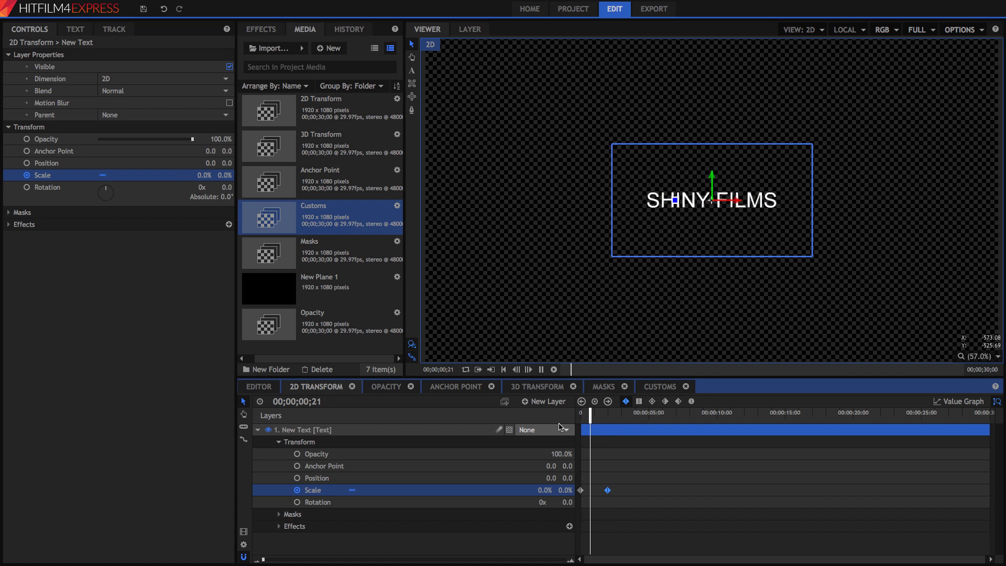
key(space)
key(Home)
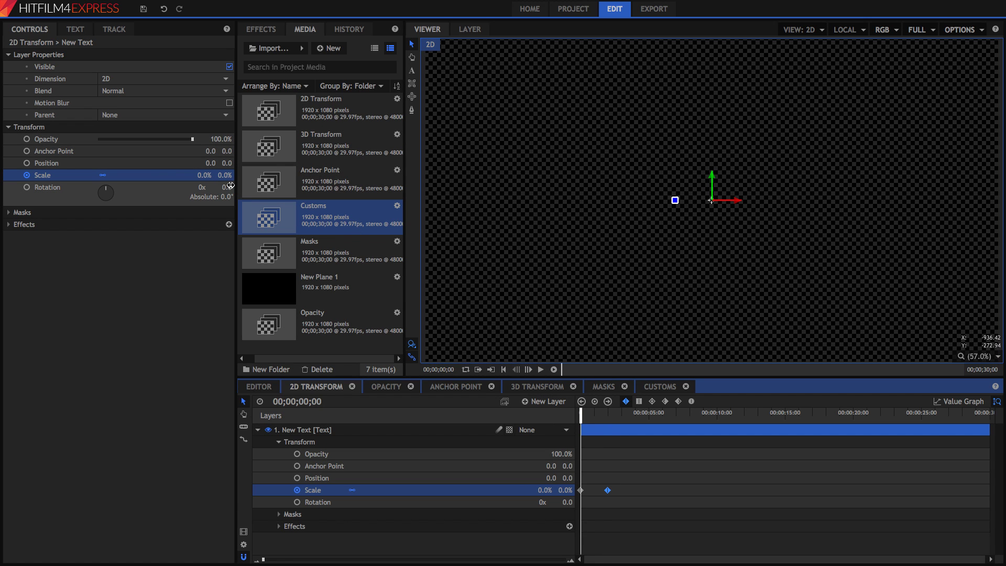
Keyframe Rotation at 0° and spin it to 1x 14.0° (374°) at 00;00;01;28.
click(26, 188)
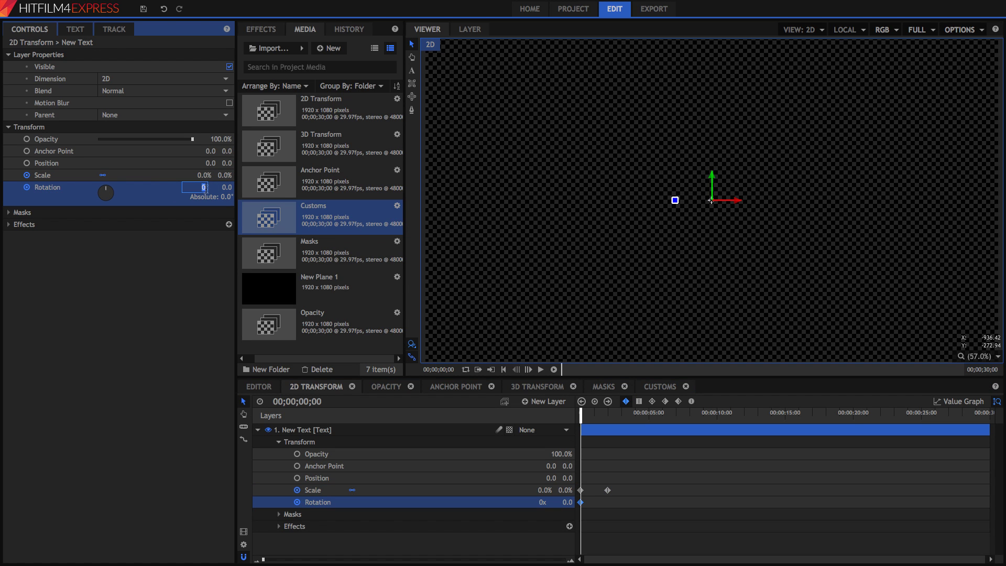
click(227, 187)
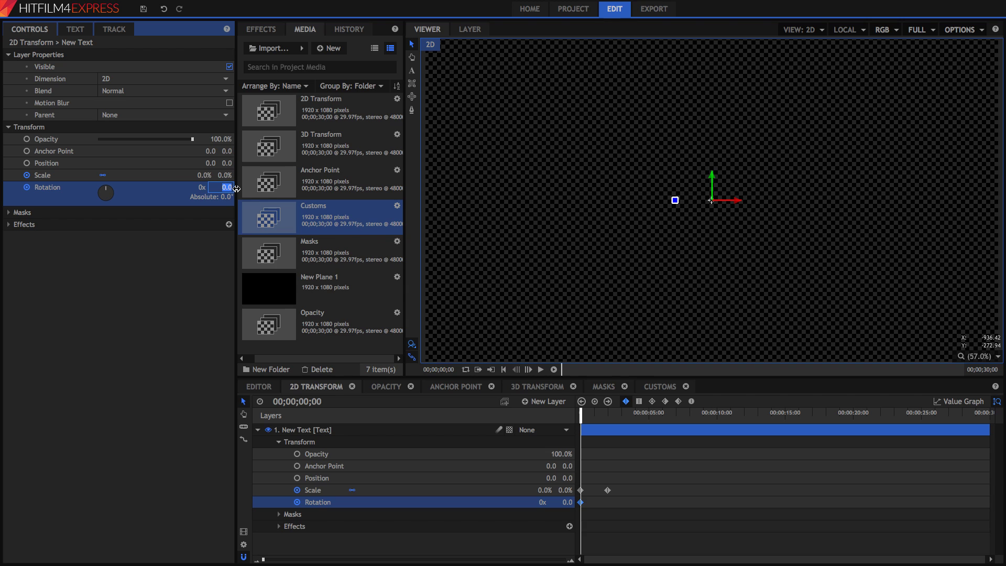
click(607, 414)
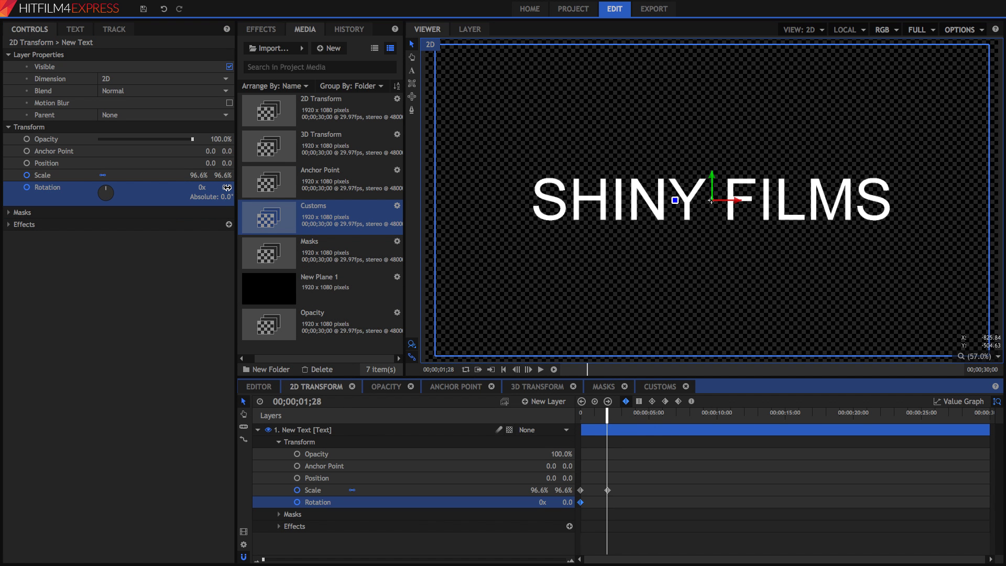
drag(227, 188, 368, 188)
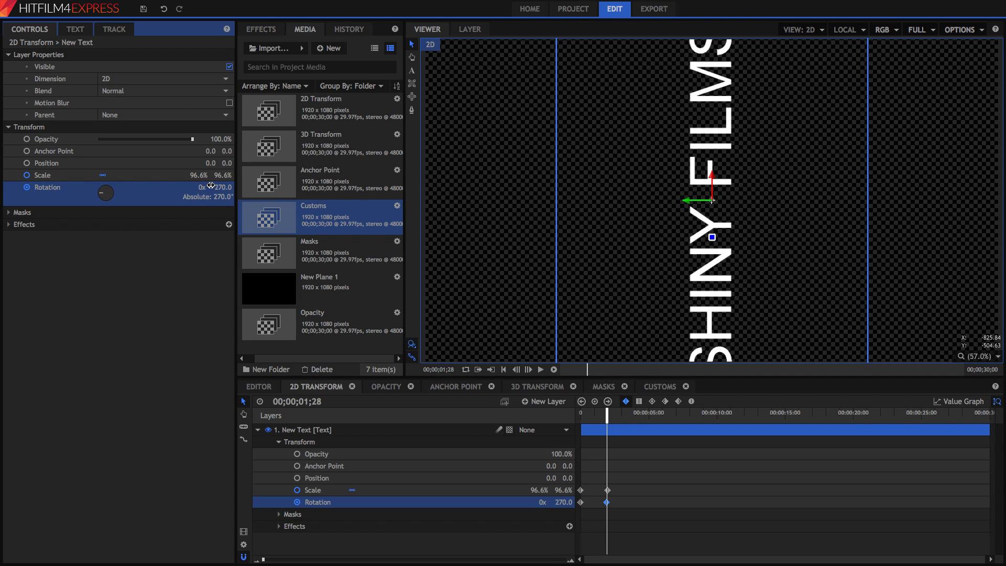
drag(220, 188, 274, 187)
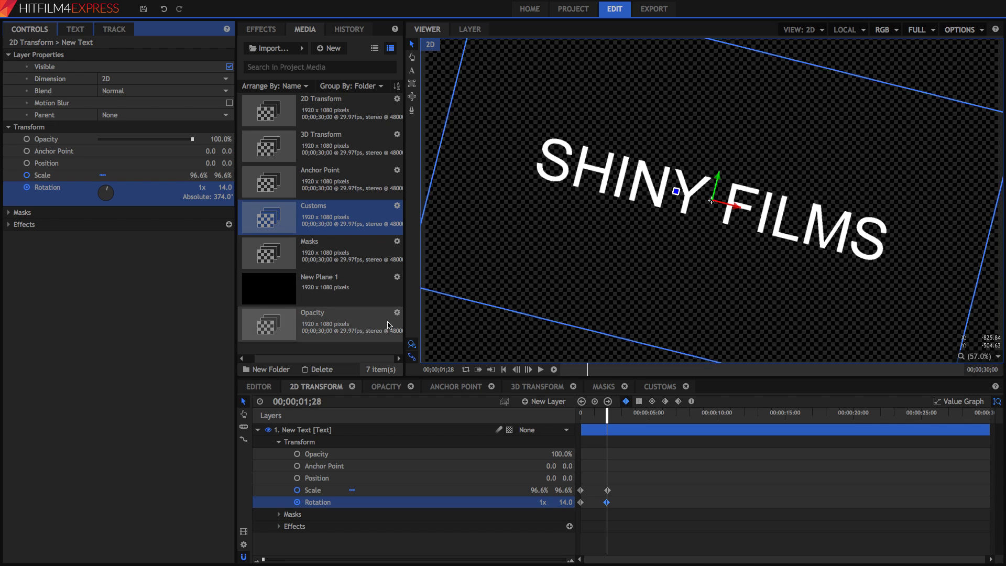
Clear the old rotation animation and restart Rotation keyframing at 0° at frame zero.
click(27, 189)
drag(593, 412, 581, 414)
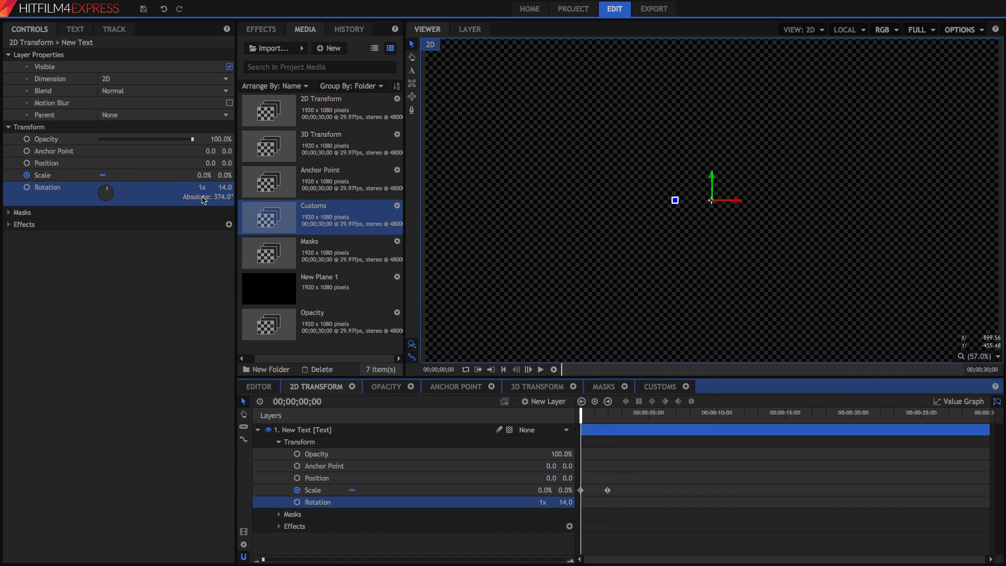
key(Return)
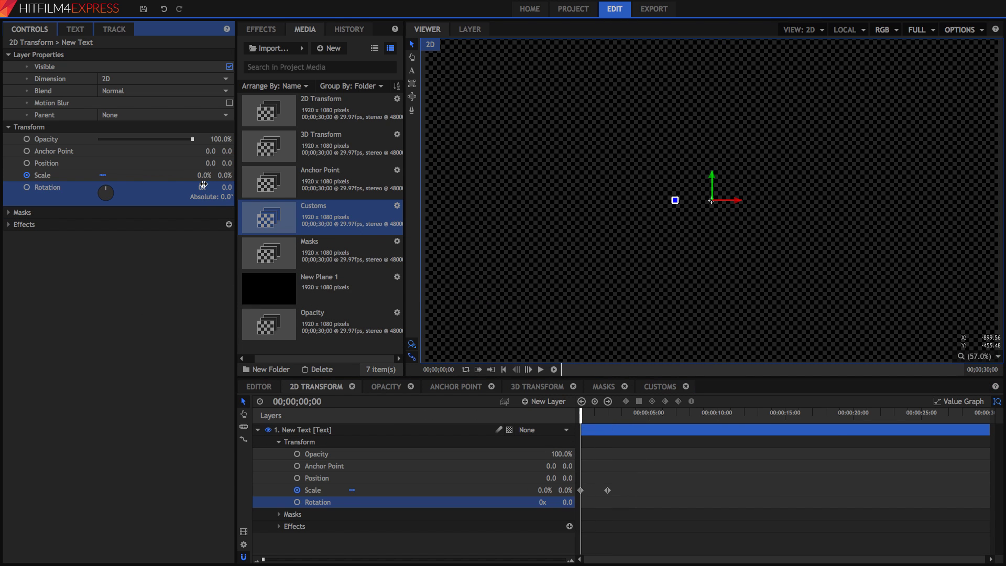
click(26, 189)
Set Rotation to 2x 0.0° (720°) at 00;00;02;00.
click(308, 403)
text(200)
key(Return)
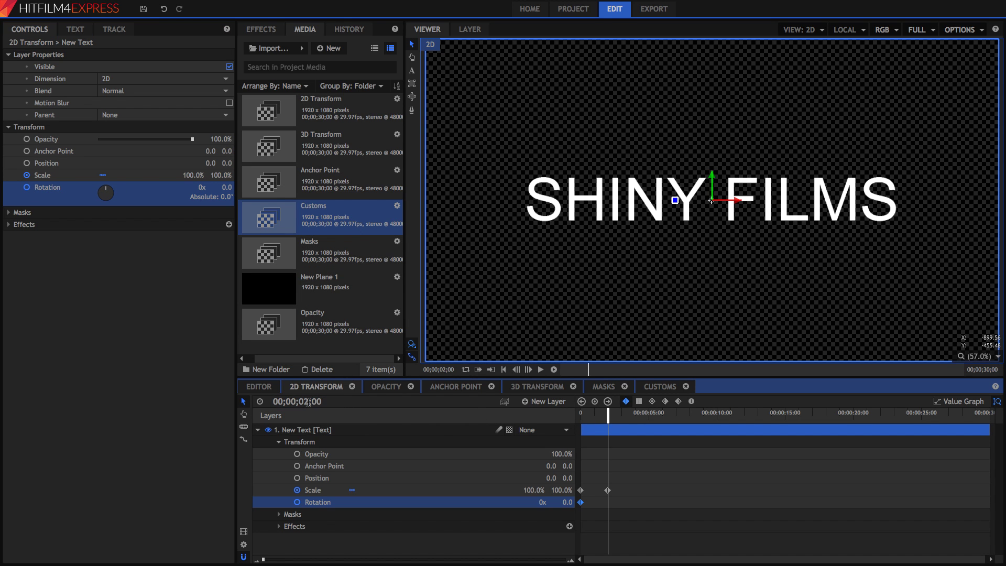
click(194, 189)
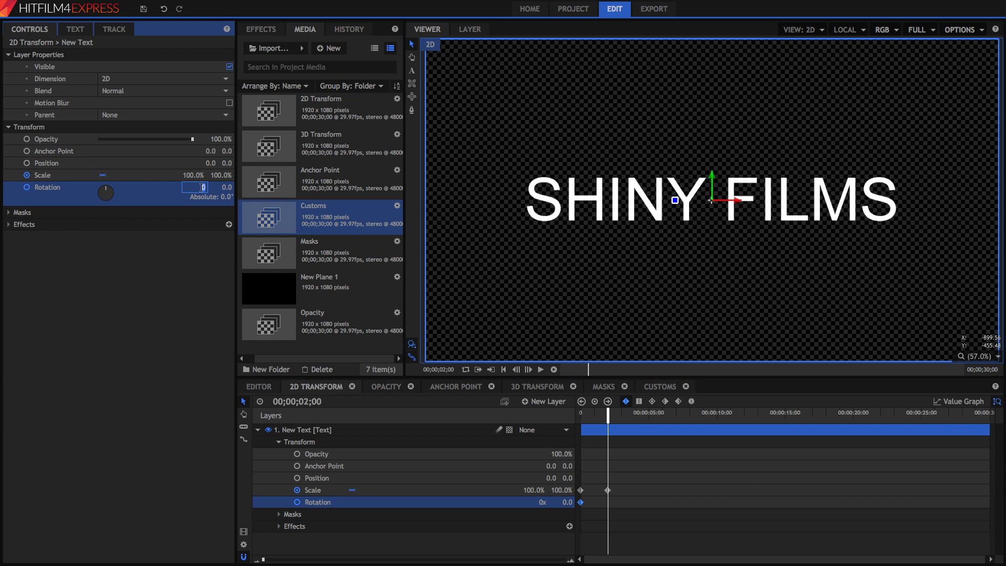
key(Return)
Preview the spin-and-grow animation twice, then collapse the layer's properties.
drag(603, 418, 553, 418)
key(space)
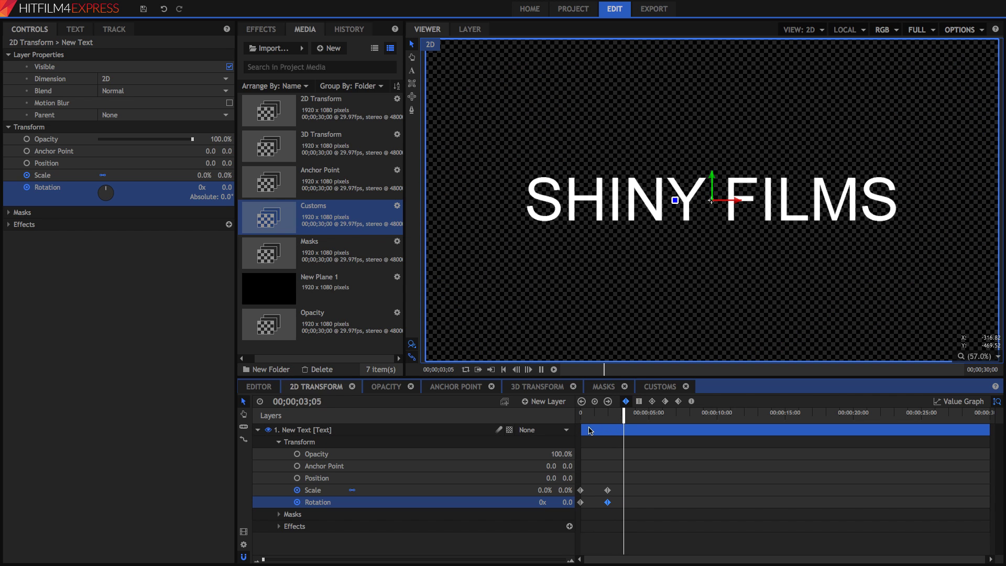
key(space)
click(604, 456)
key(Home)
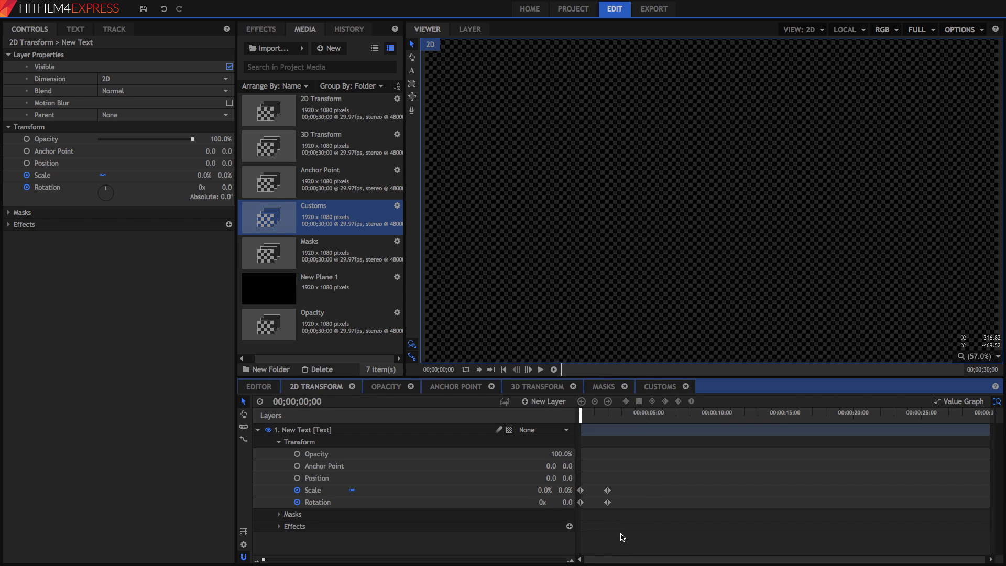
key(space)
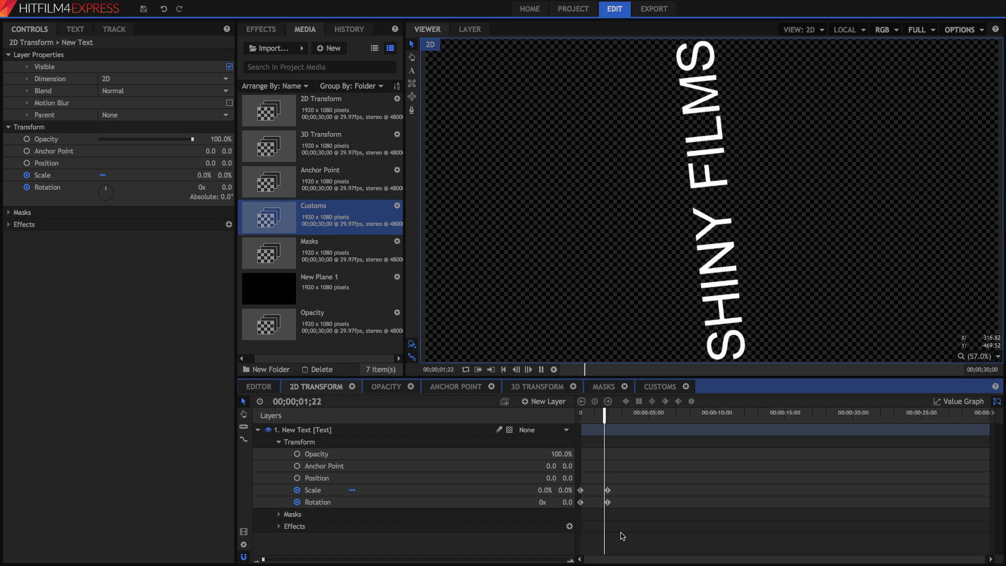
key(space)
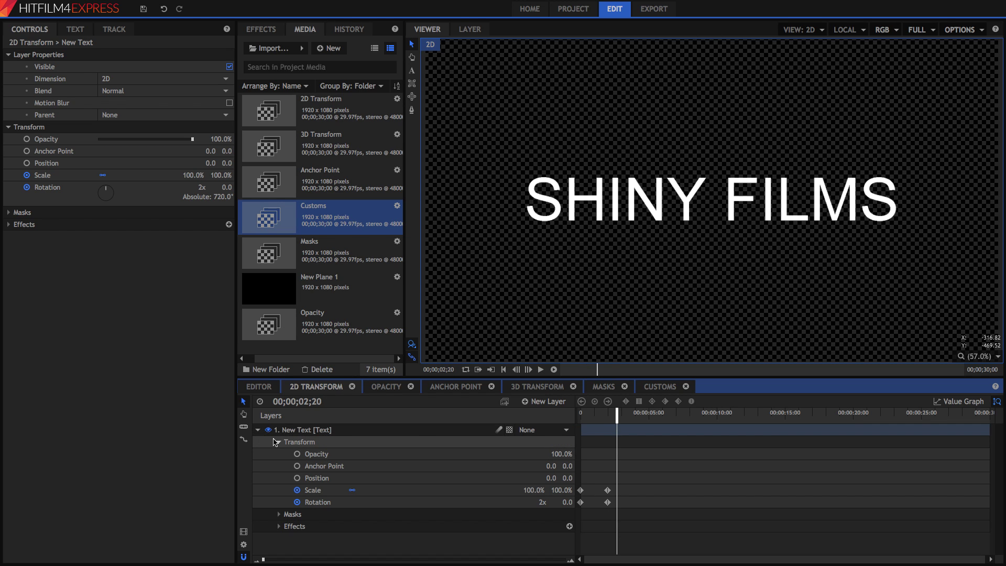
click(258, 430)
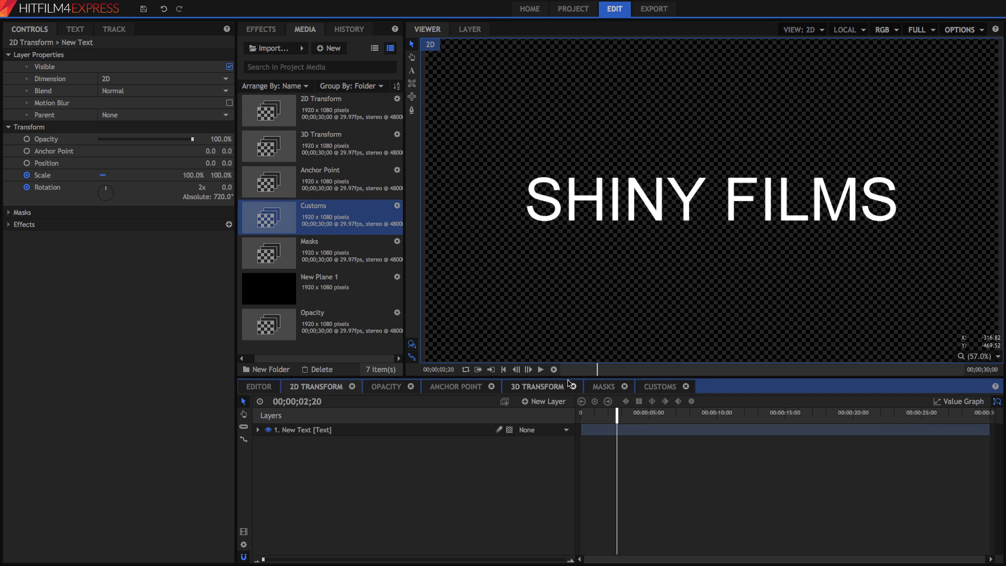
Switch to the Opacity composition, preview its playback and show the Transform properties.
click(388, 386)
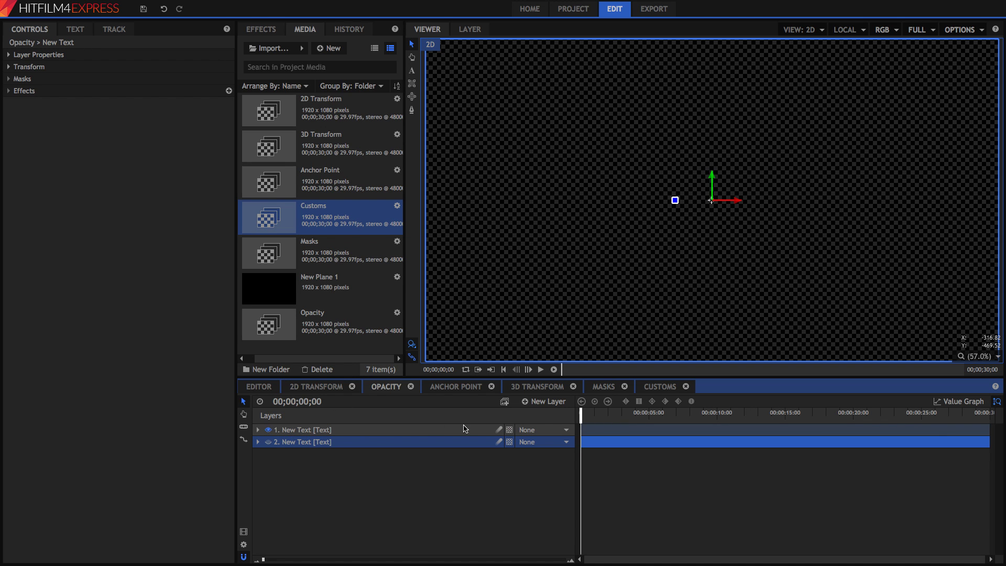
key(space)
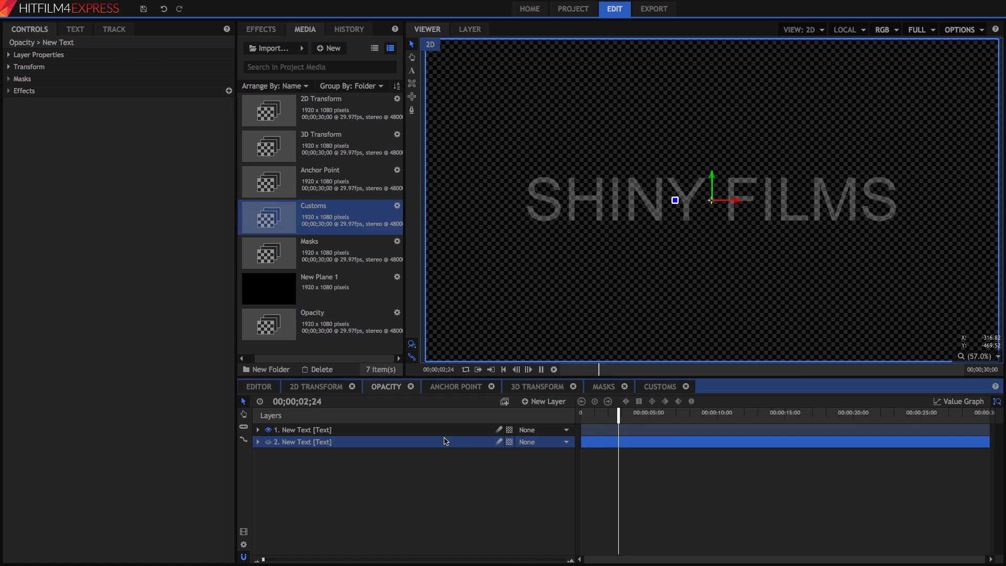
key(space)
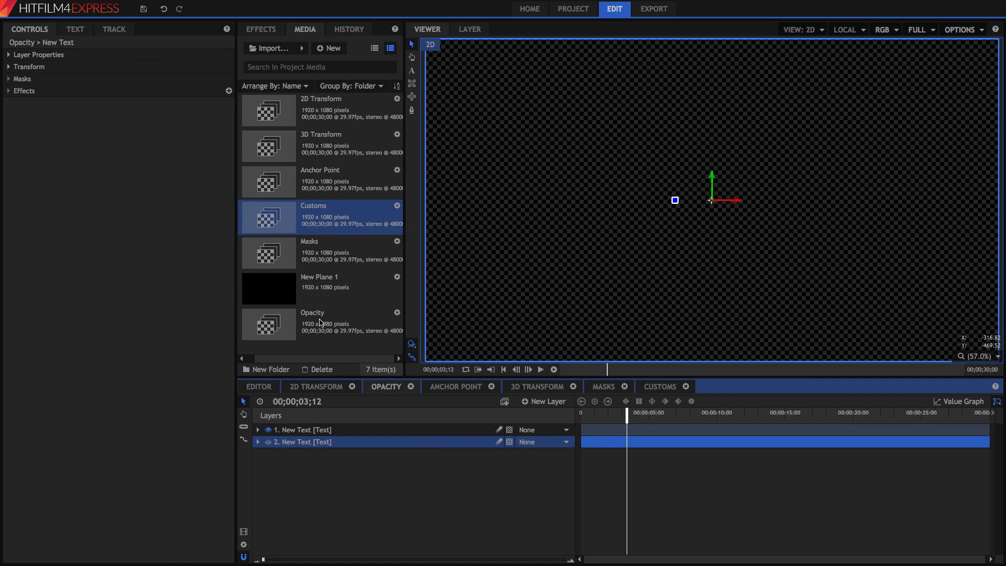
click(24, 67)
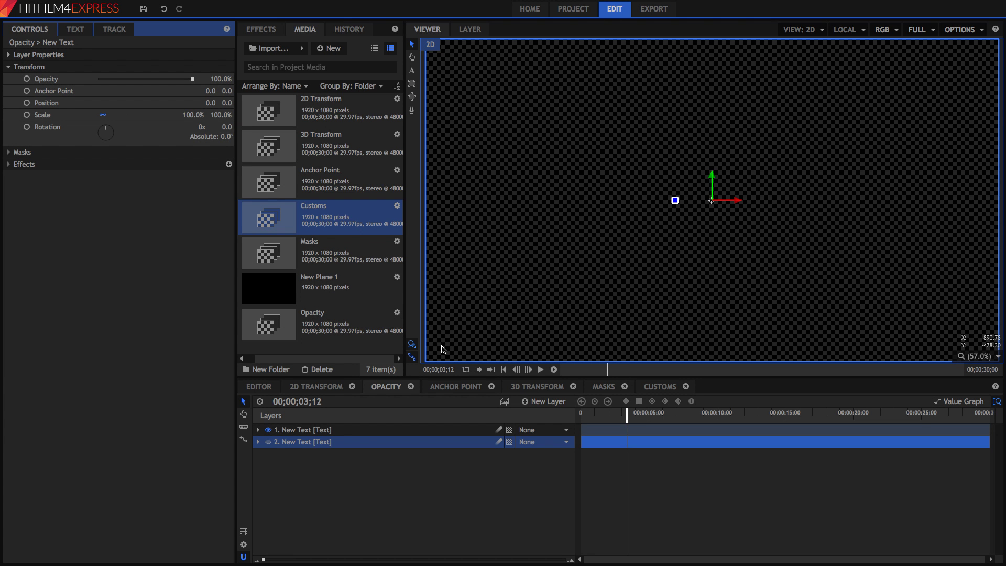
Delete the top New Text layer and make the remaining text layer visible.
click(312, 431)
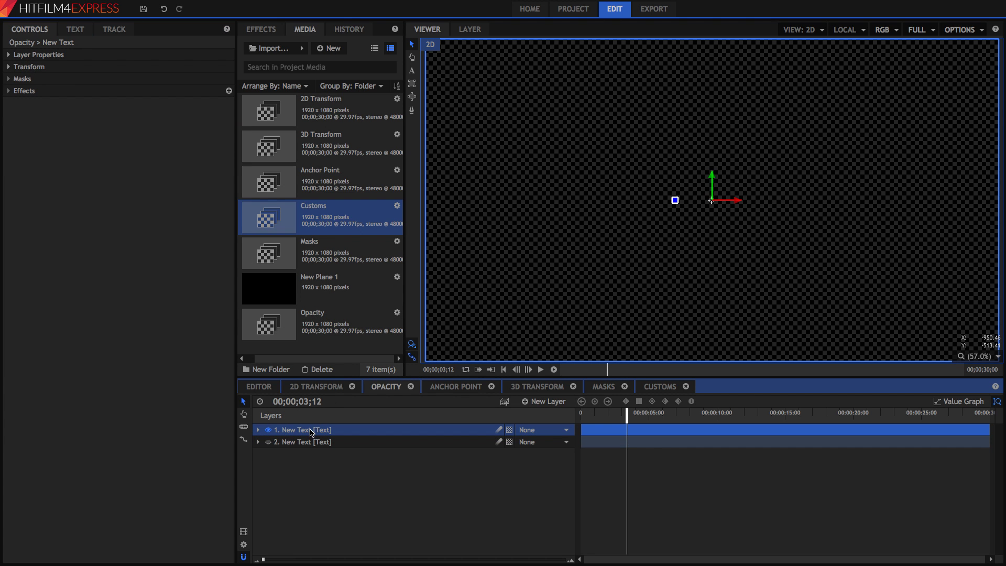
key(Delete)
key(Home)
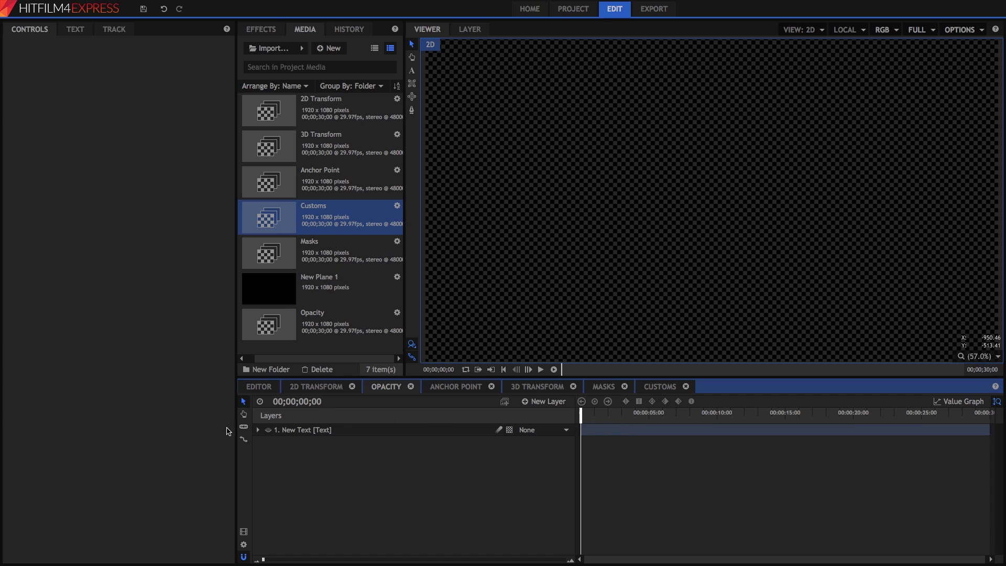
click(268, 430)
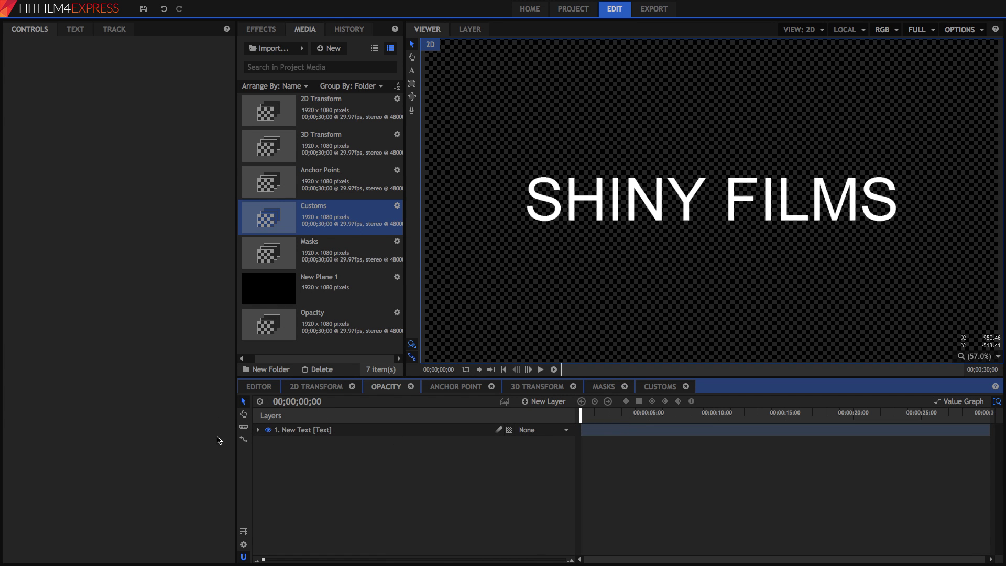
Keyframe the text's opacity at 0% at 0 seconds and 100% at 1 second.
click(302, 431)
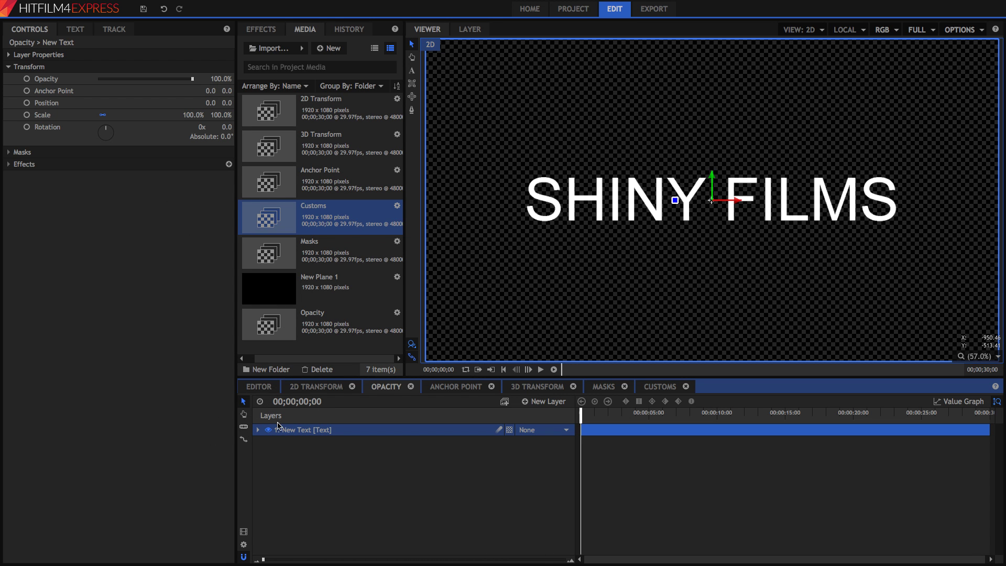
click(27, 79)
drag(131, 79, 55, 79)
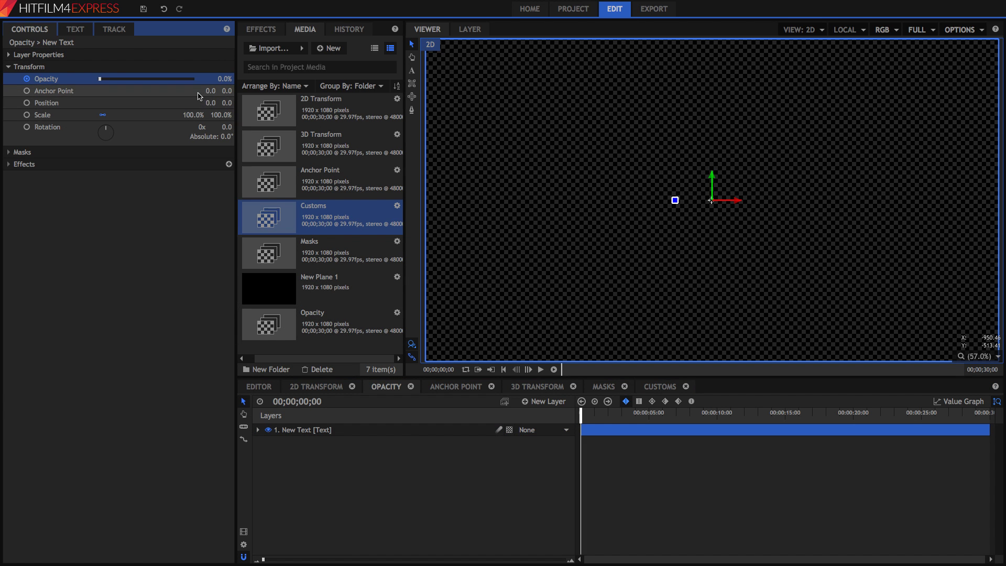
click(308, 403)
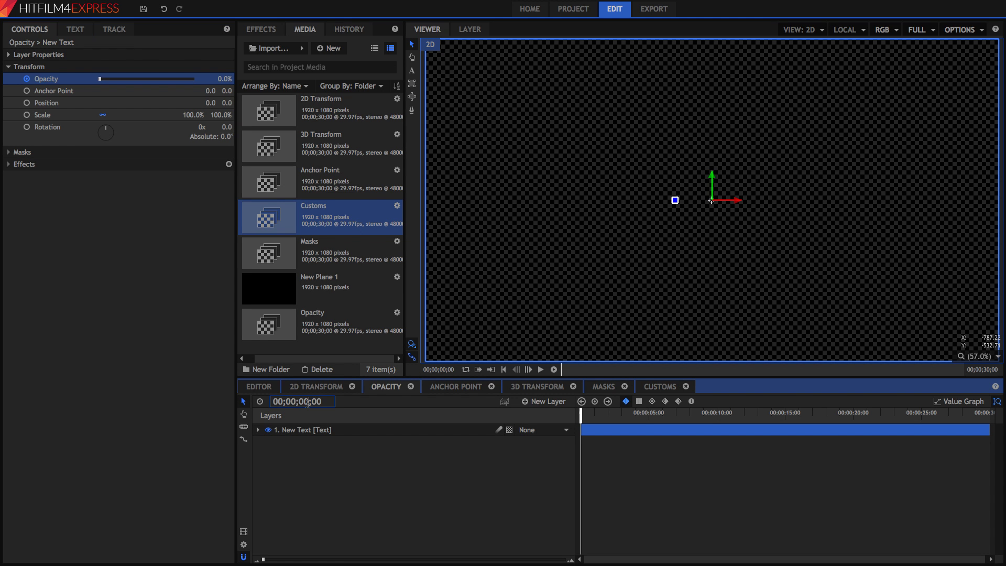
key(BackSpace)
text(1)
key(Return)
click(170, 79)
drag(178, 79, 195, 79)
Hold 100% opacity at 2 seconds and fade to 0% at 3 seconds.
click(309, 403)
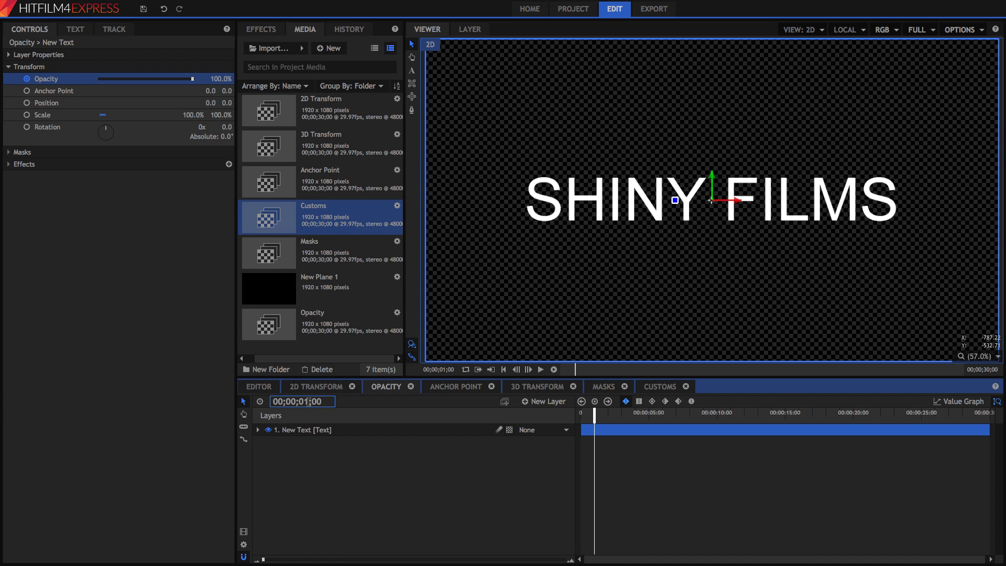
key(BackSpace)
text(2)
key(Return)
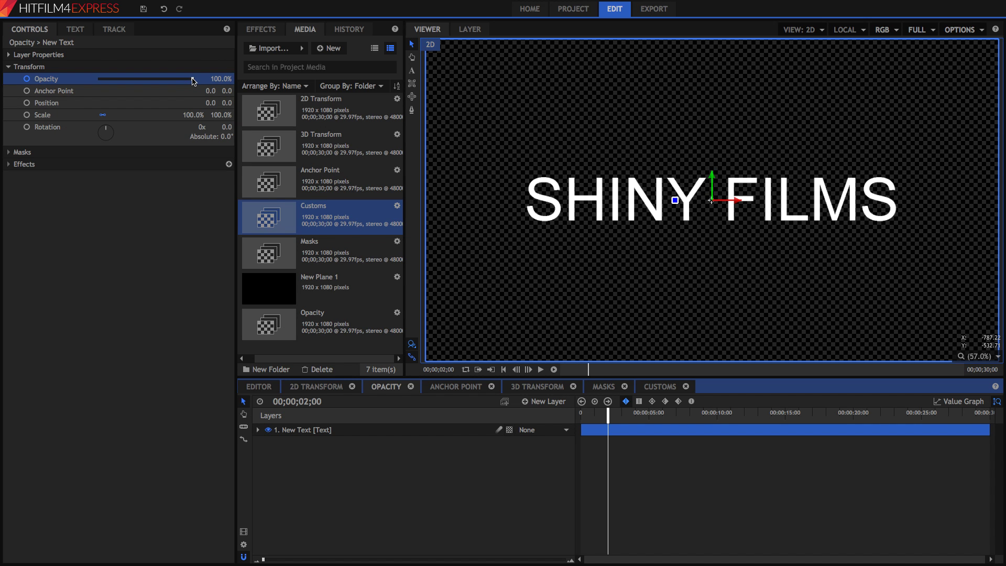
drag(194, 81, 226, 84)
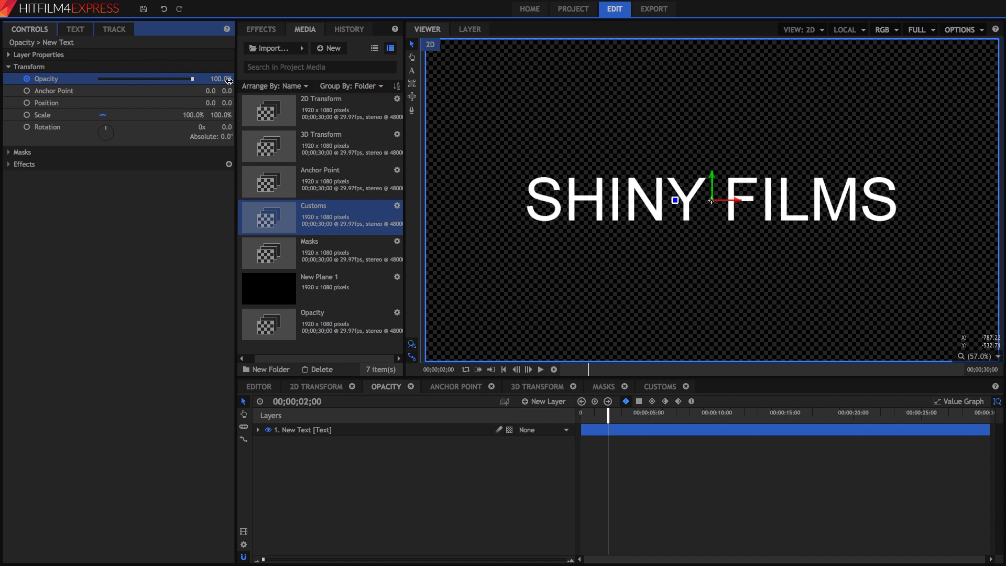
click(308, 402)
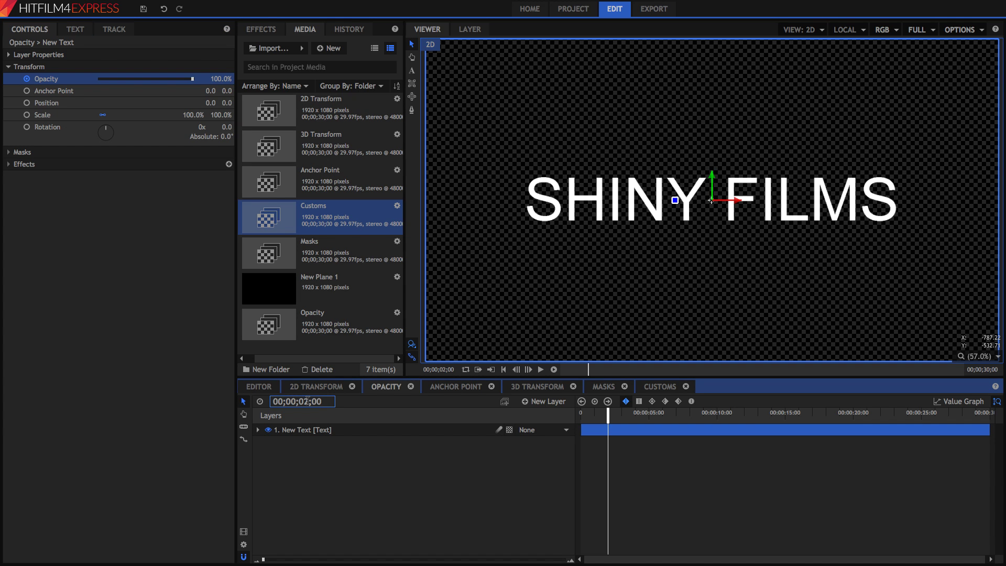
text(300)
key(Return)
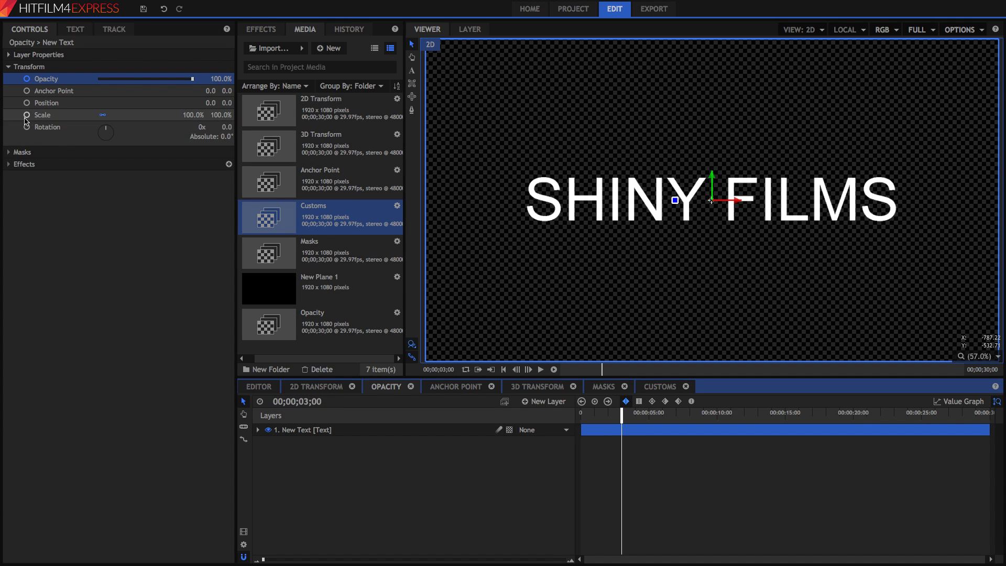
drag(194, 80, 100, 80)
drag(622, 414, 565, 418)
Preview the fade and check the opacity keyframes, then go to the Anchor Point composition.
key(space)
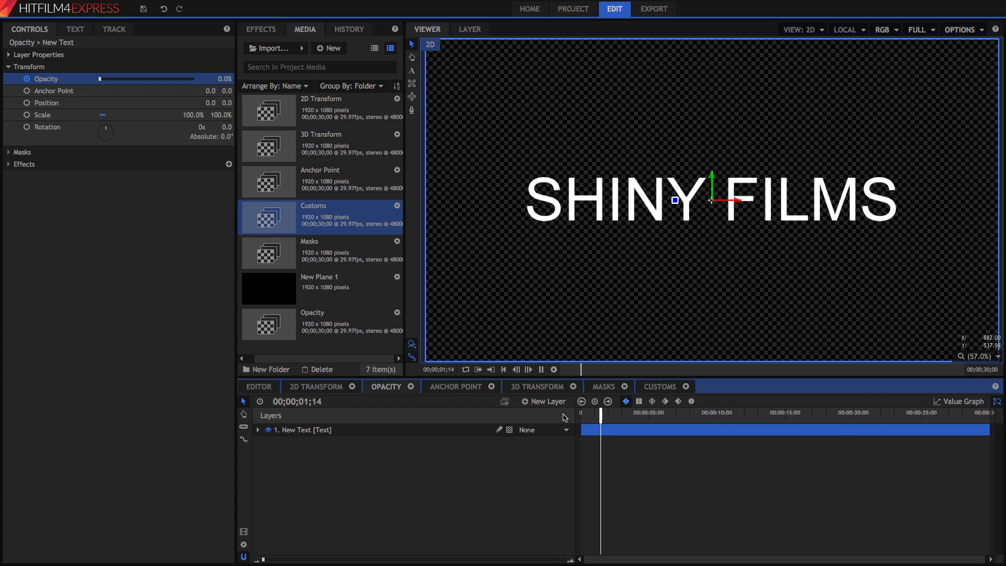
key(space)
click(257, 429)
click(279, 442)
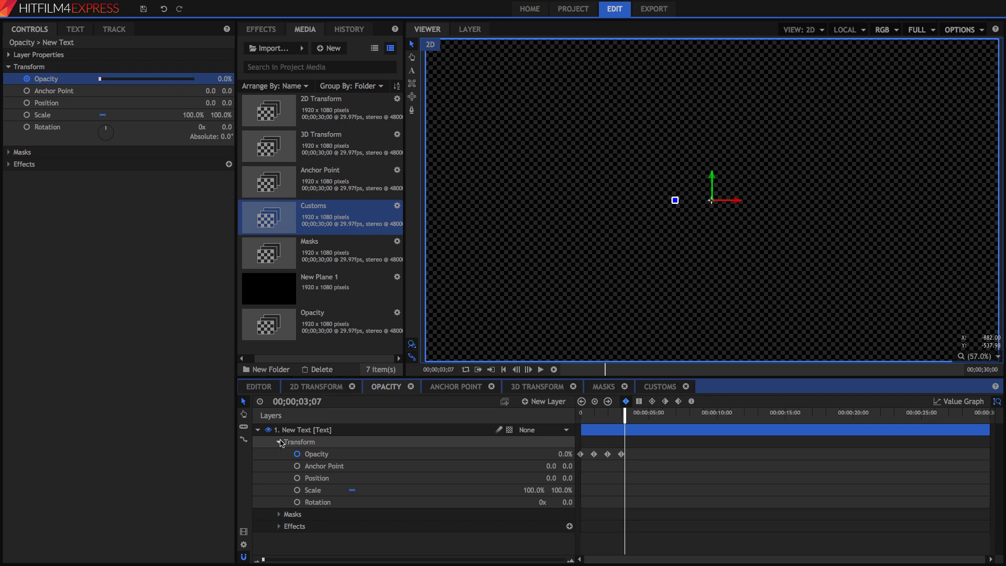
click(595, 421)
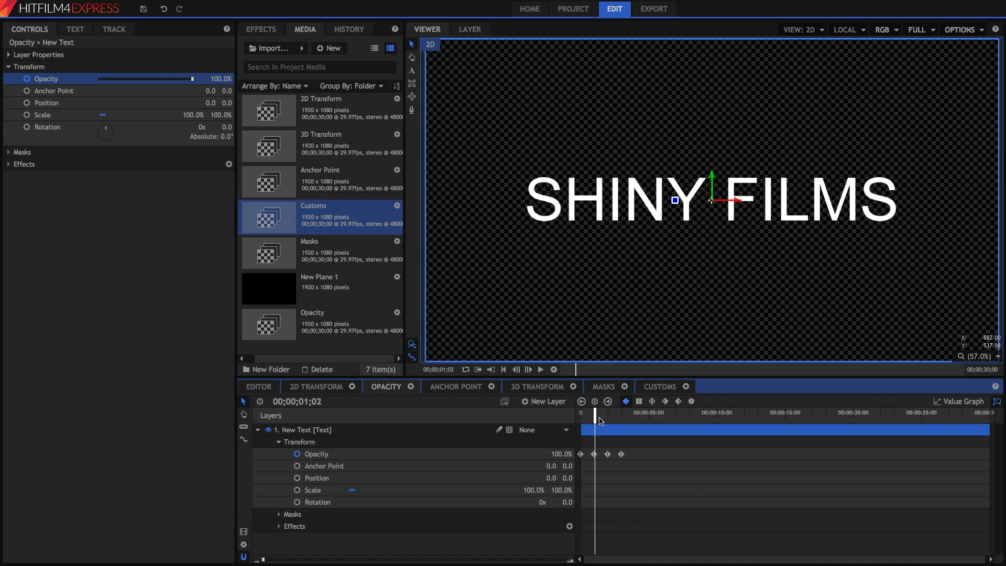
click(607, 415)
click(615, 416)
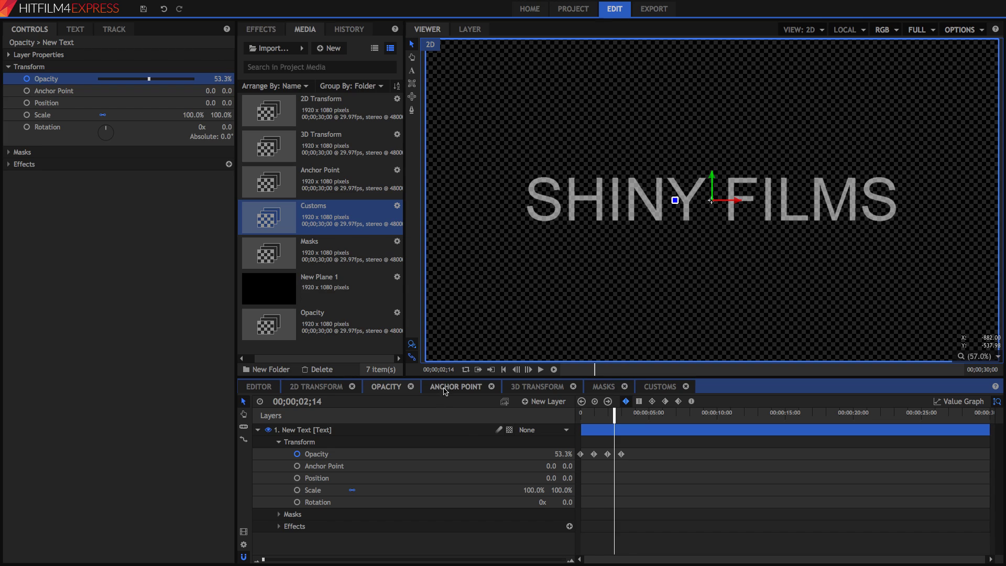
click(445, 388)
Preview the Anchor Point animation from the start and return the playhead to frame zero.
drag(593, 419, 581, 417)
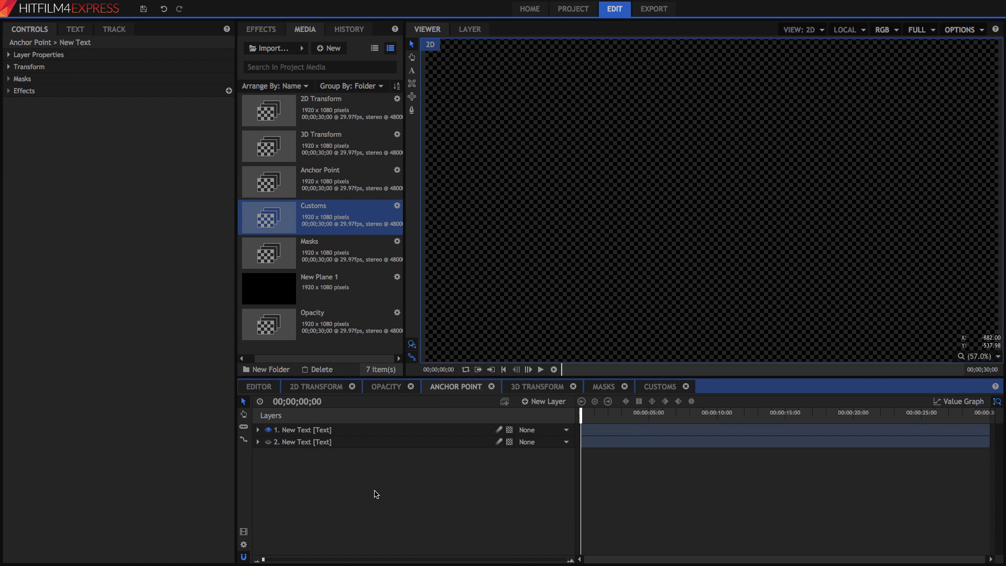
key(space)
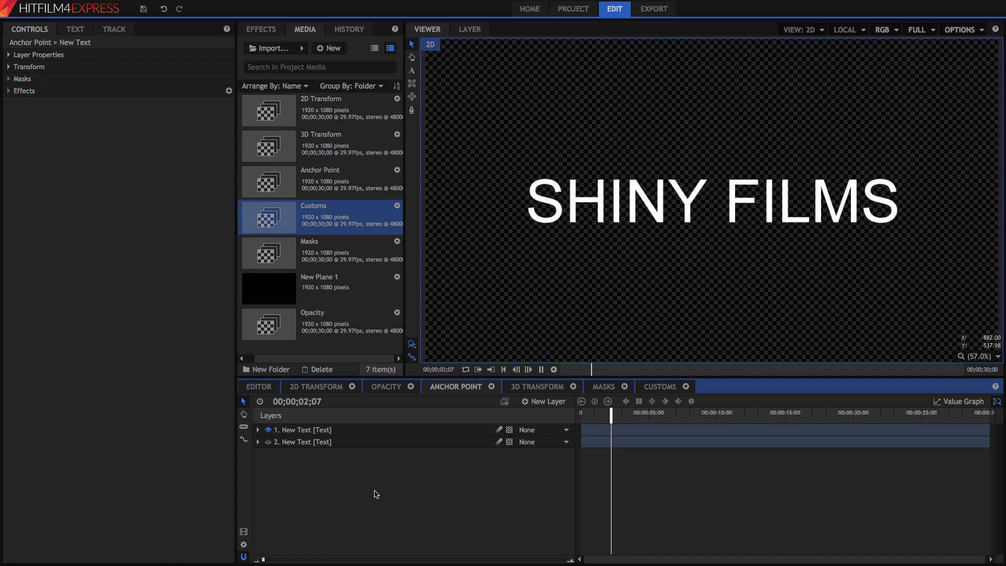
key(space)
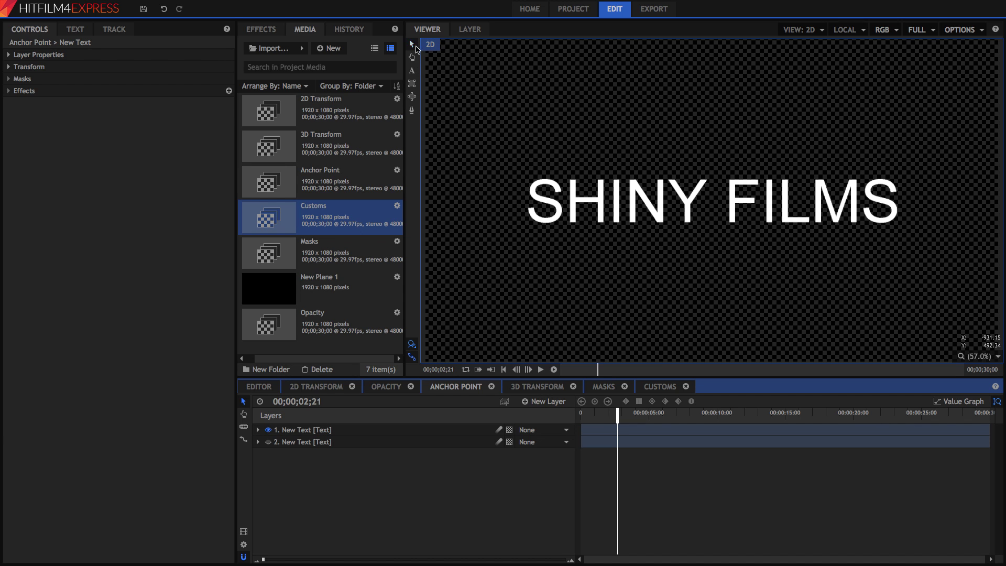
drag(588, 416, 580, 417)
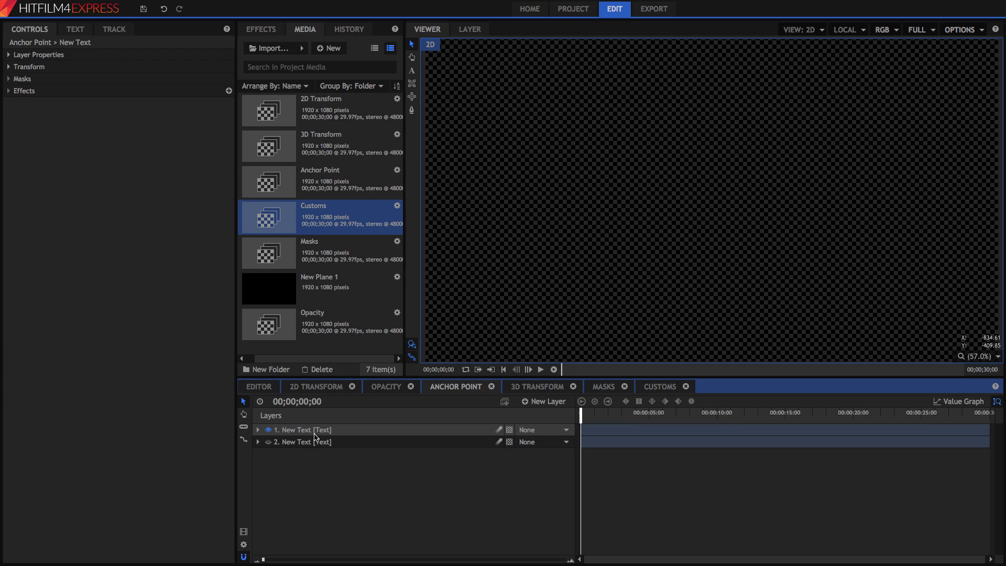
Delete the extra text layer, make the remaining one visible and show its Transform properties.
click(316, 433)
key(Delete)
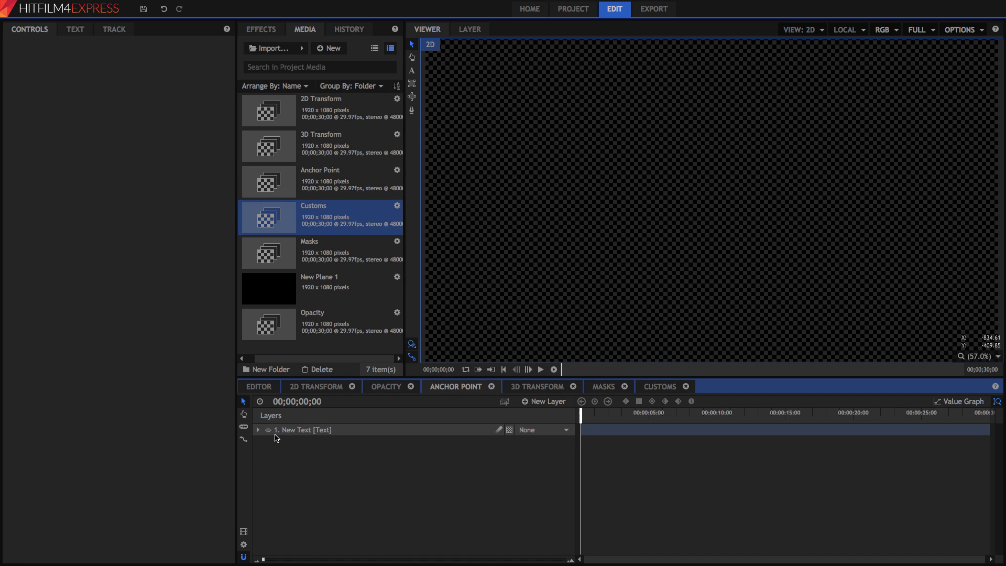
click(267, 430)
click(322, 433)
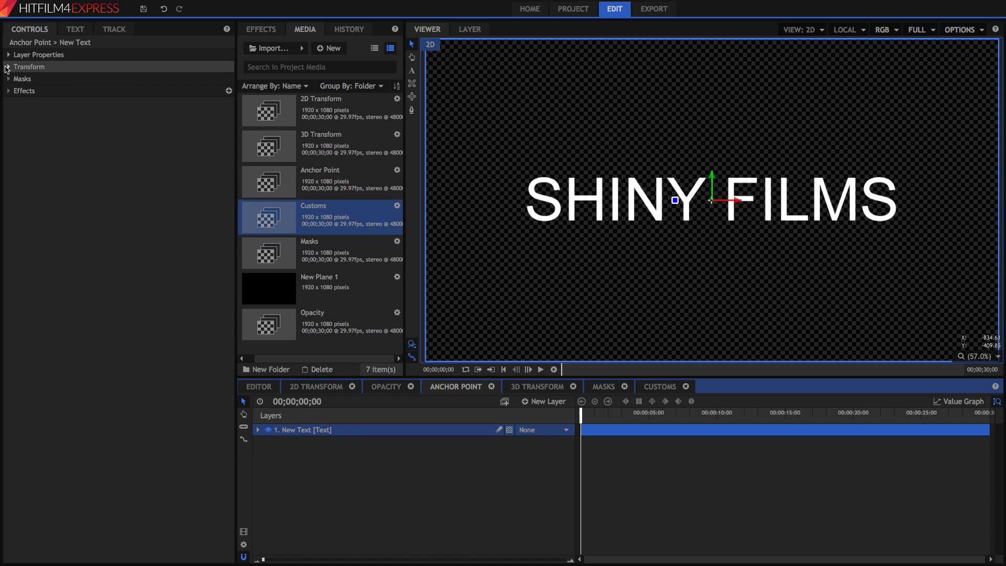
click(29, 66)
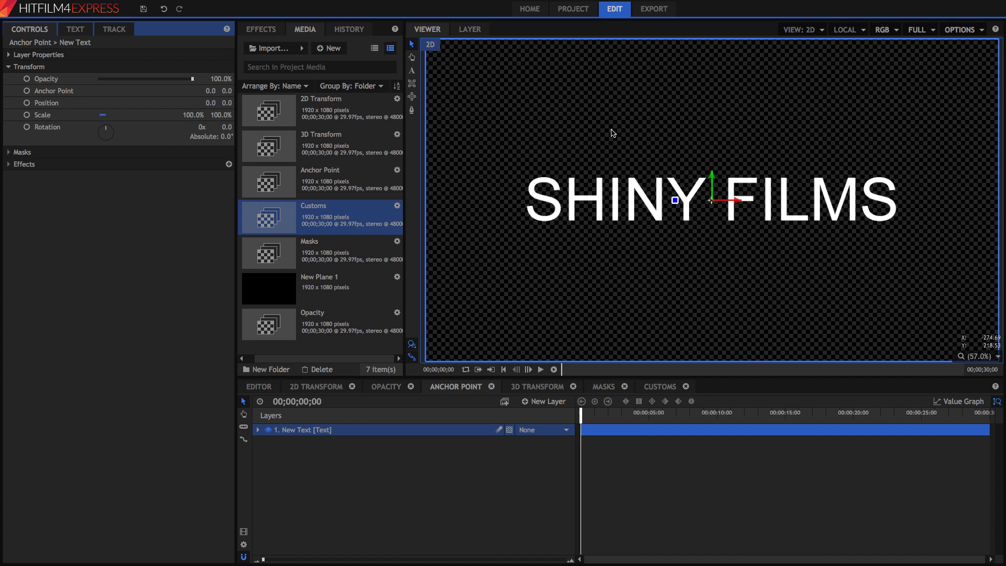
Test-move the text up and right with the gizmo, undoing each move.
drag(713, 178, 717, 156)
key(ctrl+z)
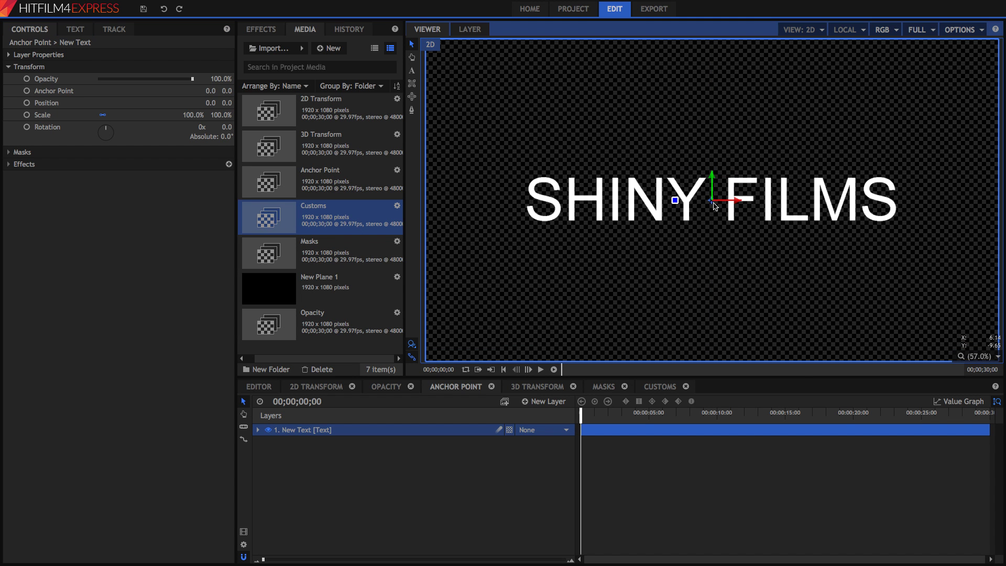
drag(735, 204, 792, 208)
key(ctrl+z)
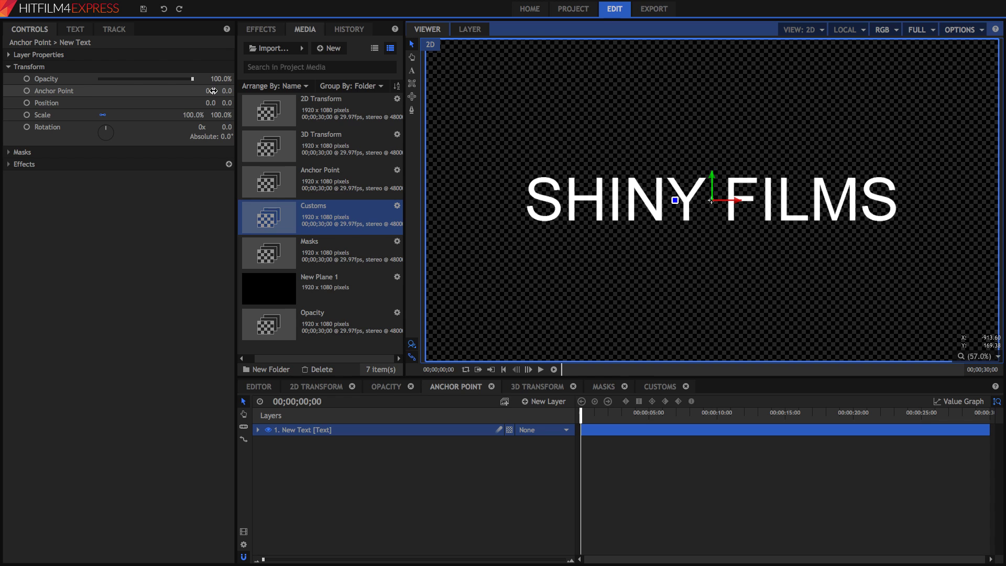
Set the text layer's Anchor Point to -561, 5.
drag(212, 91, 7, 91)
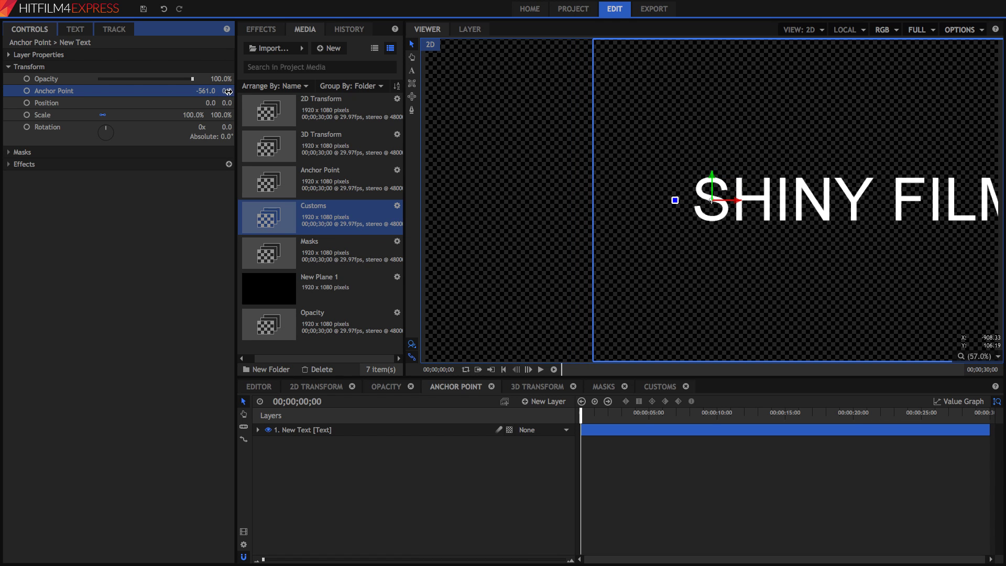
drag(228, 90, 231, 91)
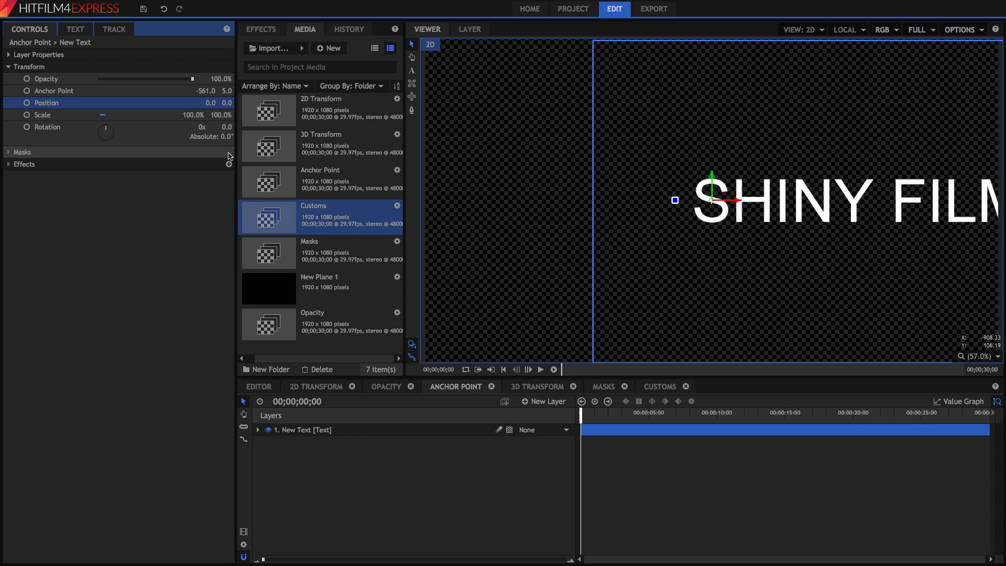
click(209, 90)
Set Position to -561, 5.0 to keep the text in place, then enlarge it with Scale.
click(214, 101)
text(-561)
key(Return)
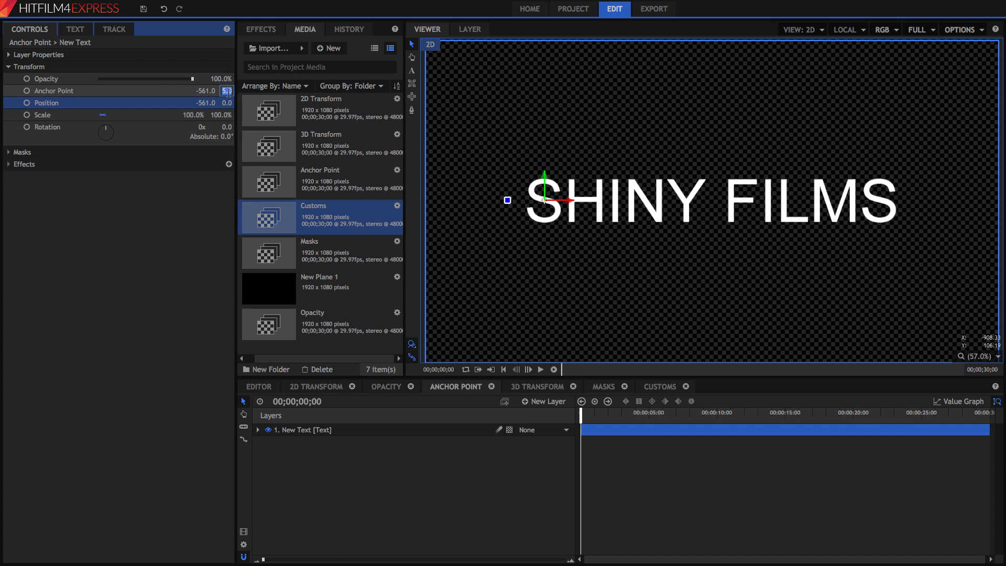
click(230, 103)
text(5.0)
key(Return)
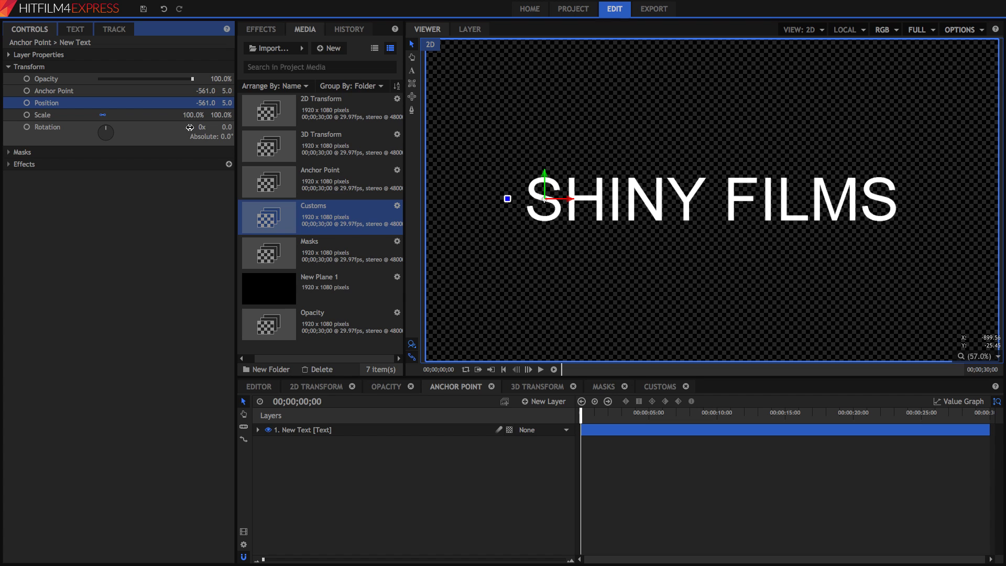
drag(197, 117, 219, 132)
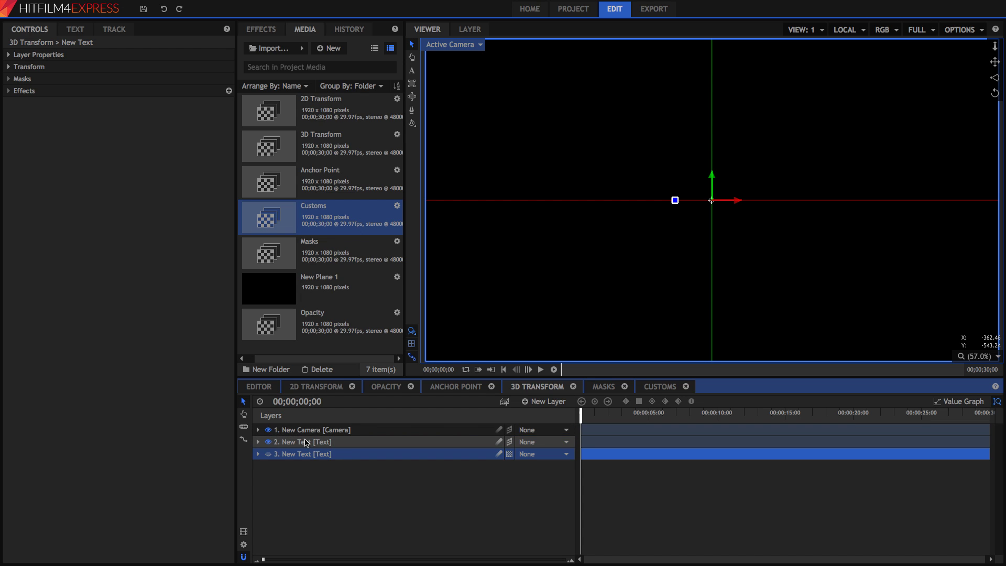
Preview the 3D Transform animation twice, rewind to the start, and delete the extra text layer.
key(space)
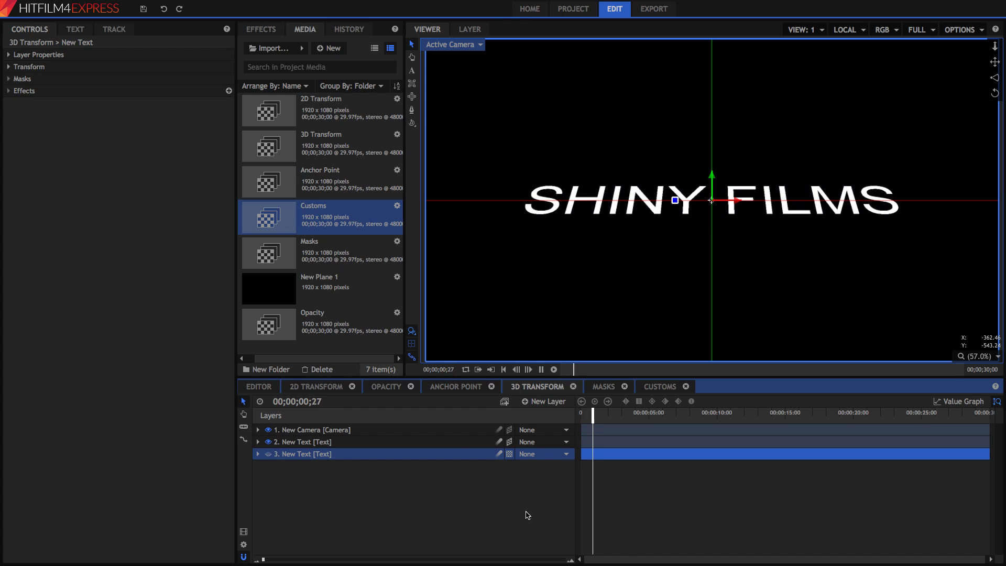
key(space)
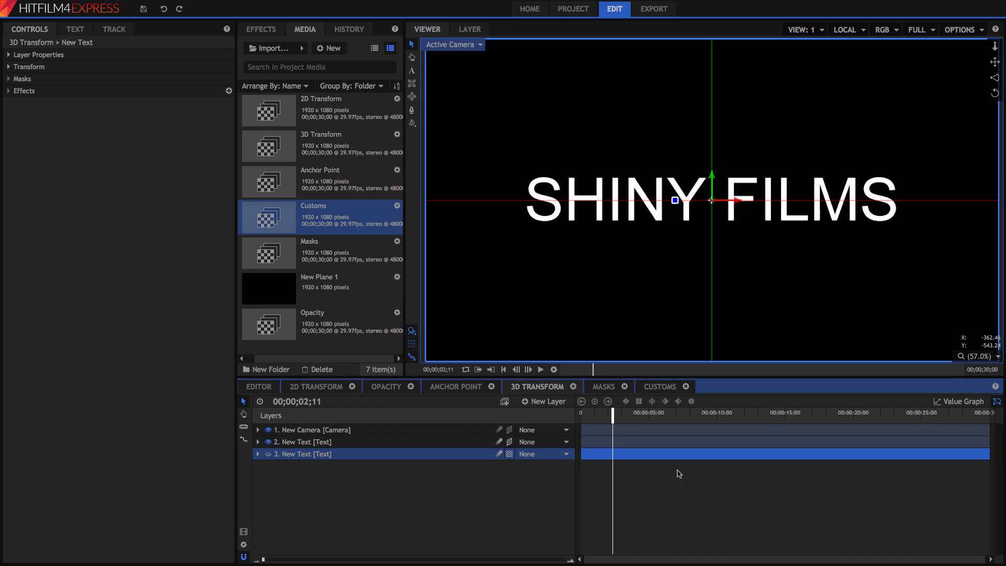
drag(608, 420, 575, 418)
key(space)
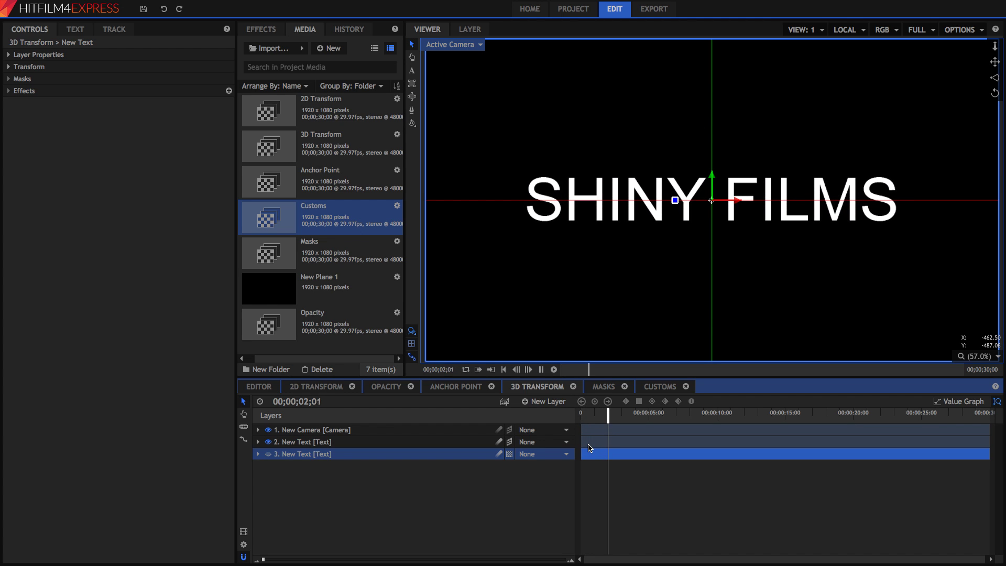
key(space)
drag(594, 417, 578, 417)
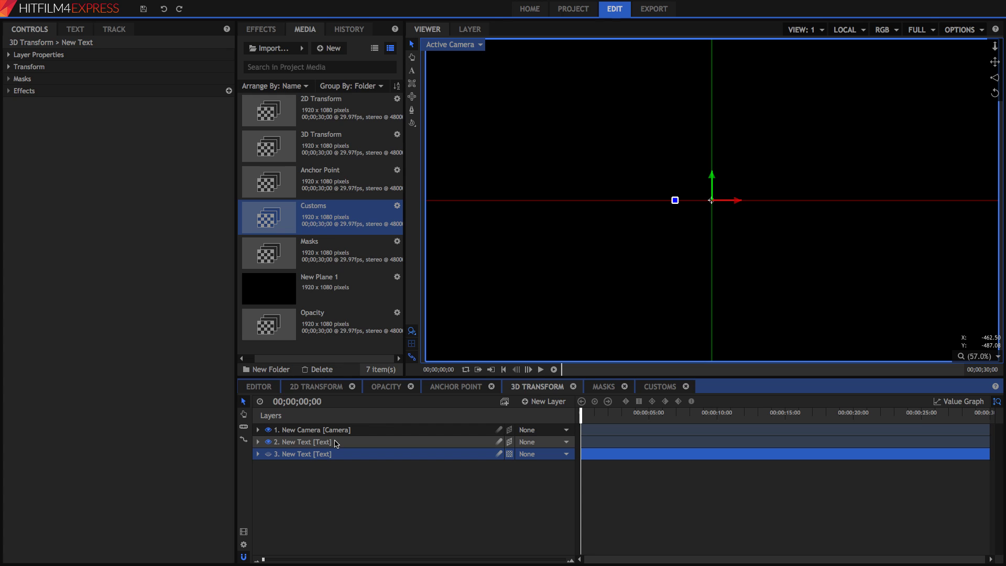
key(Delete)
Delete the camera layer and make the SHINY FILMS layer visible.
click(338, 428)
key(Delete)
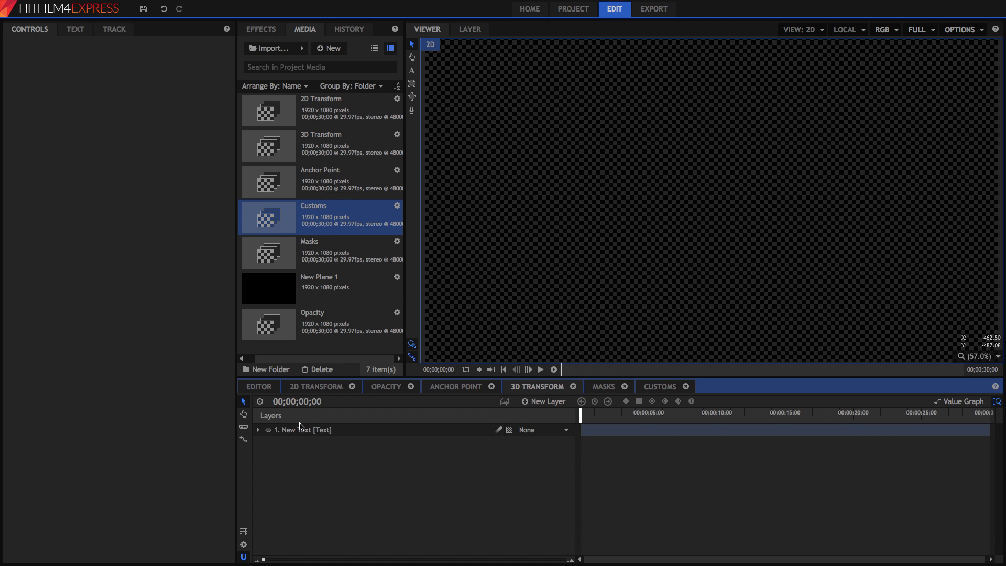
click(270, 431)
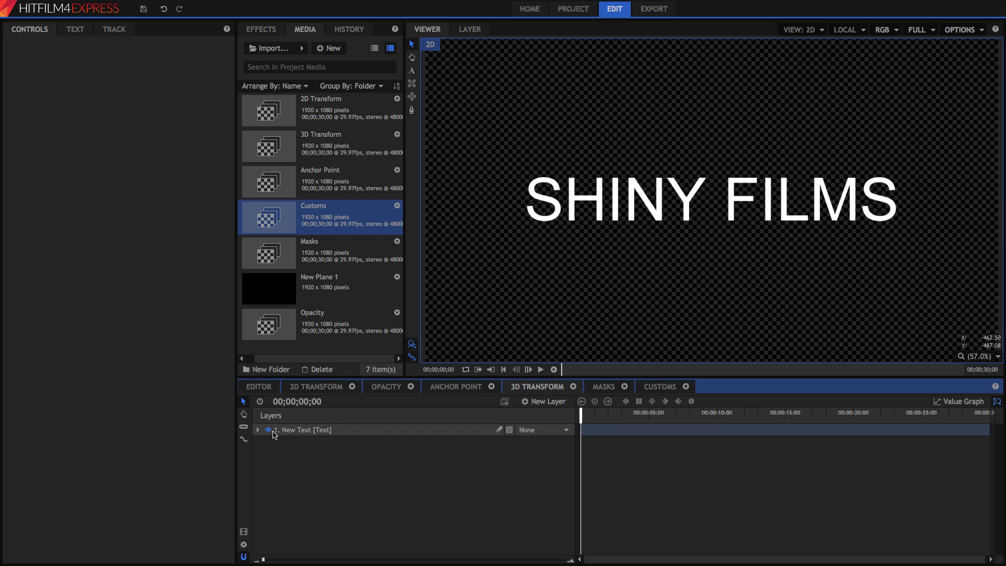
Set the SHINY FILMS layer's Dimension to 3D and accept adding a camera.
click(472, 430)
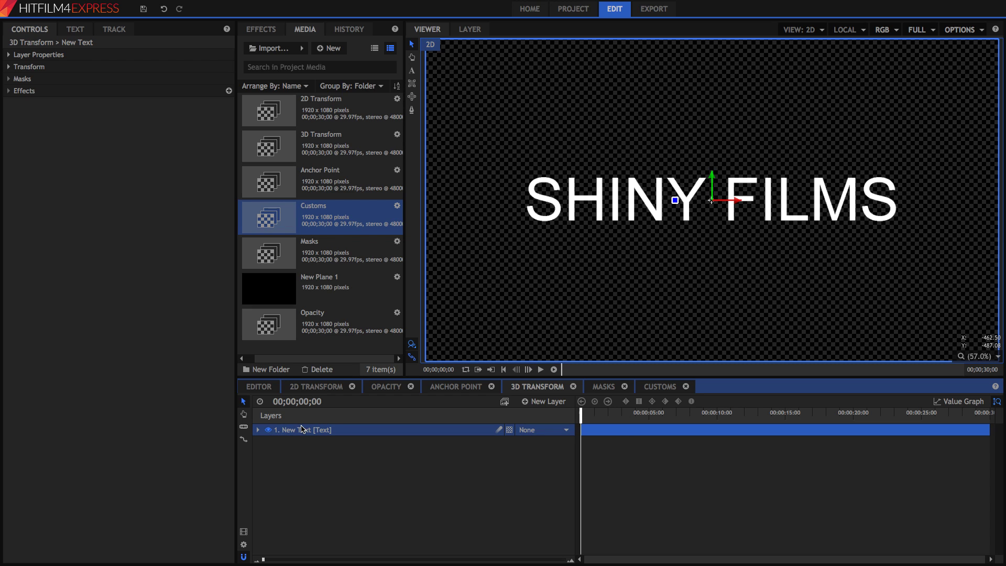
click(9, 55)
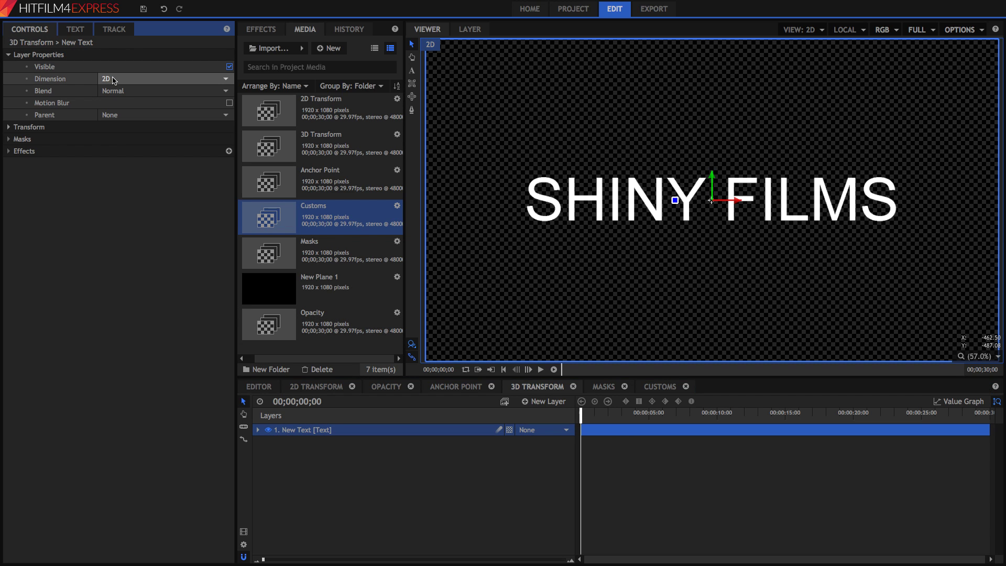
click(113, 79)
click(109, 90)
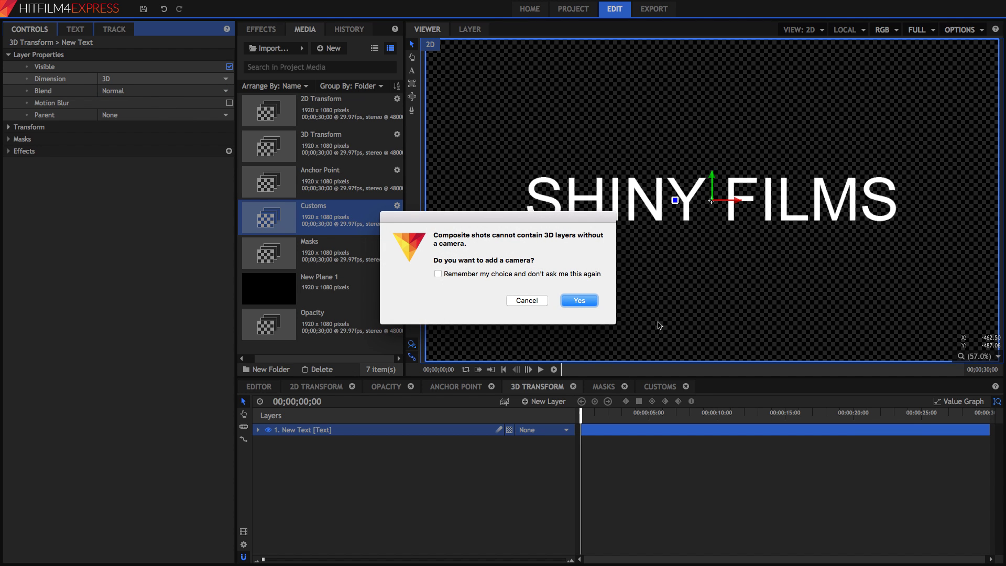
click(579, 300)
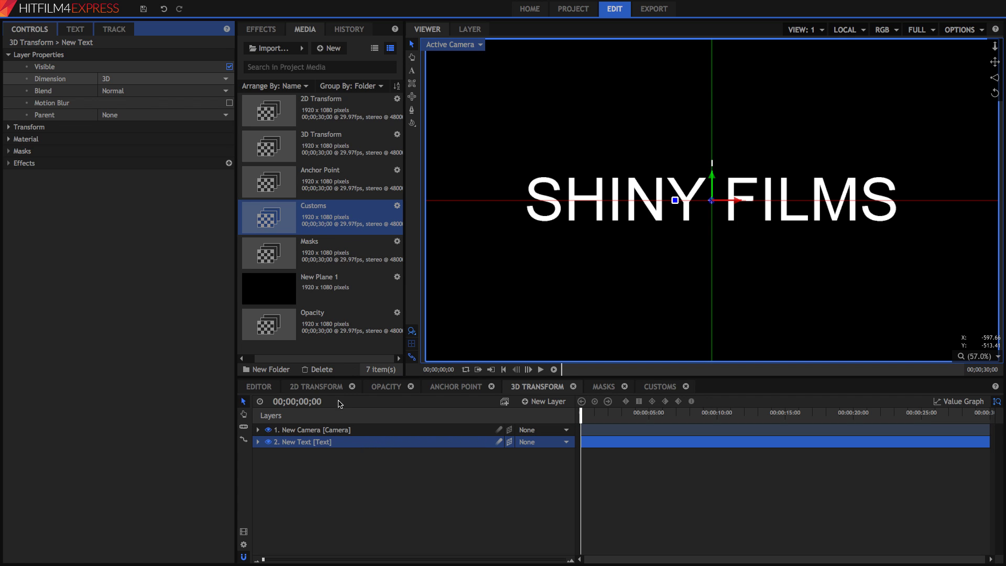
Push the text along Z, swivel it to orientation 69.4°/345.8°/342.0°, and scale it to 138%.
click(8, 126)
click(8, 55)
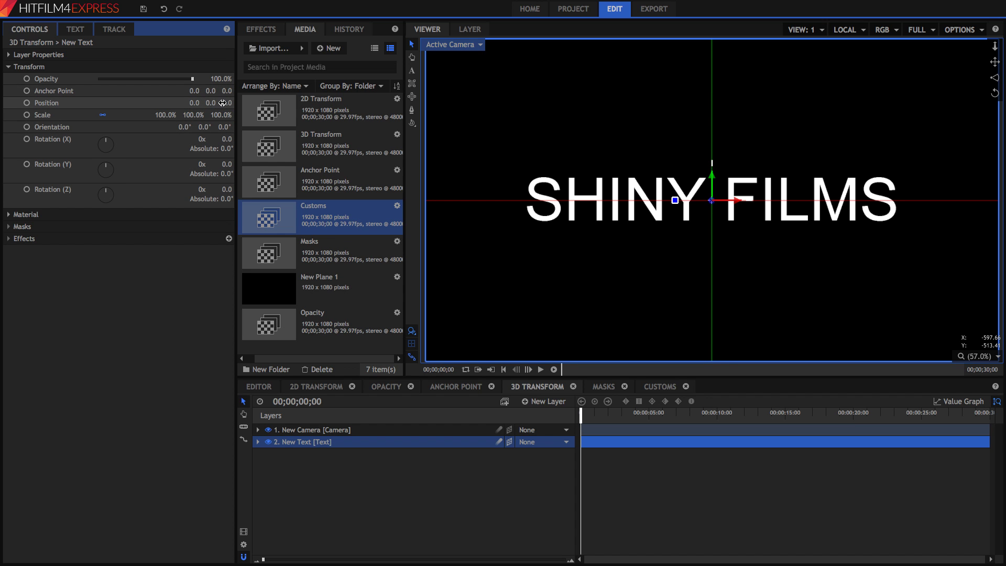
drag(223, 102, 224, 136)
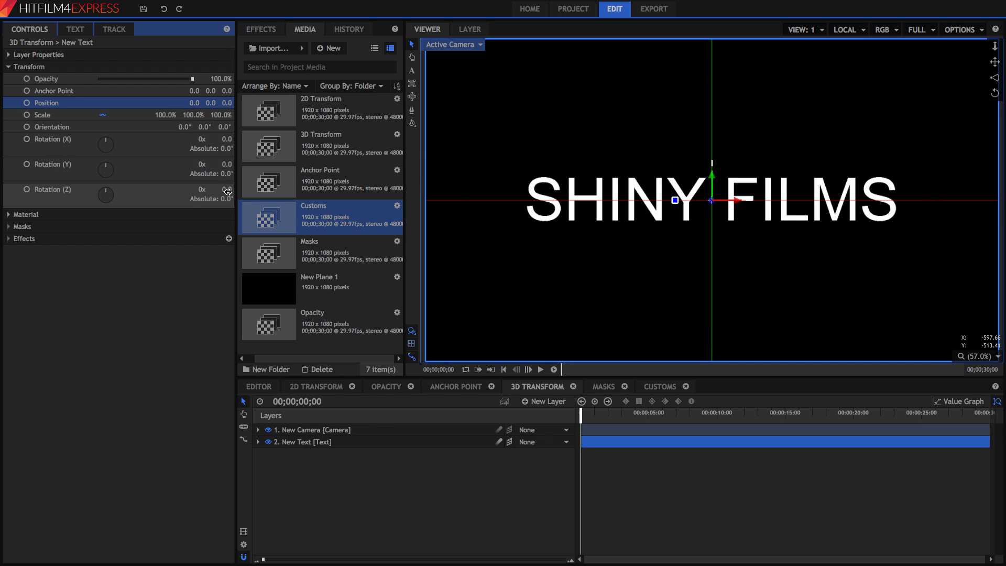
drag(225, 189, 223, 138)
key(ctrl+z)
mouse_move(712, 170)
mouse_down()
mouse_move(731, 199)
mouse_move(710, 179)
mouse_up()
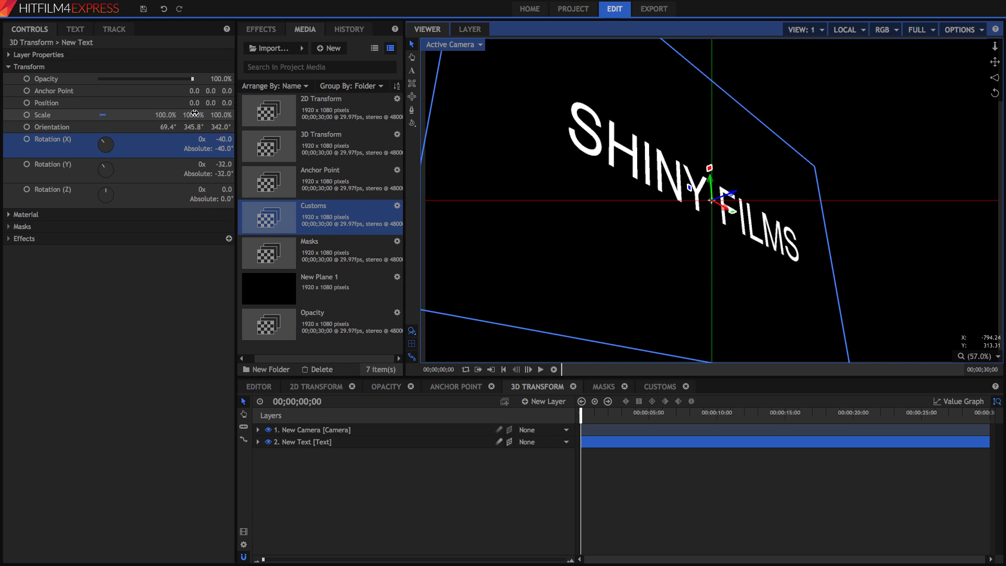
drag(174, 115, 173, 116)
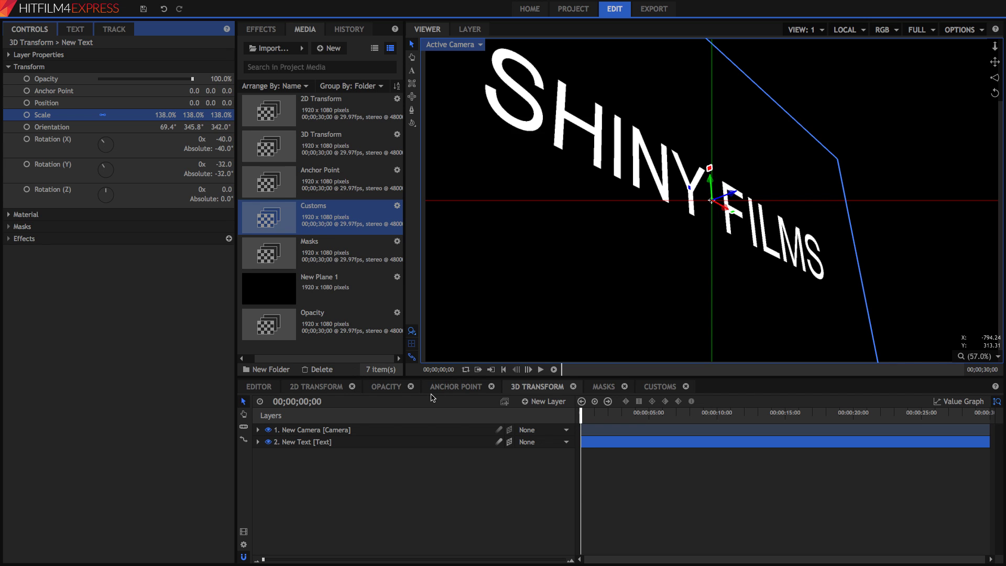
In the Masks composition, preview the title animation and delete the animated text layer.
click(604, 387)
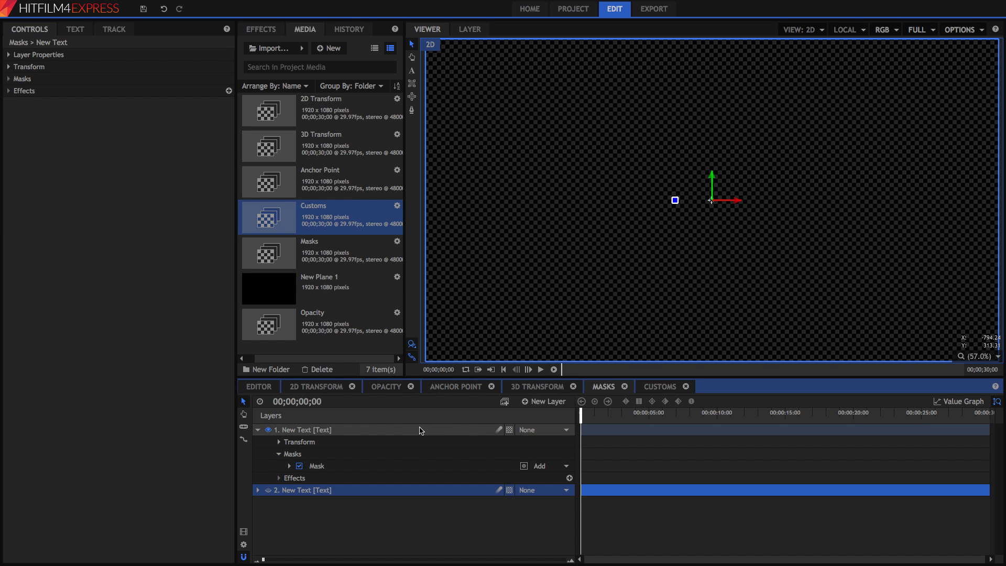
click(422, 430)
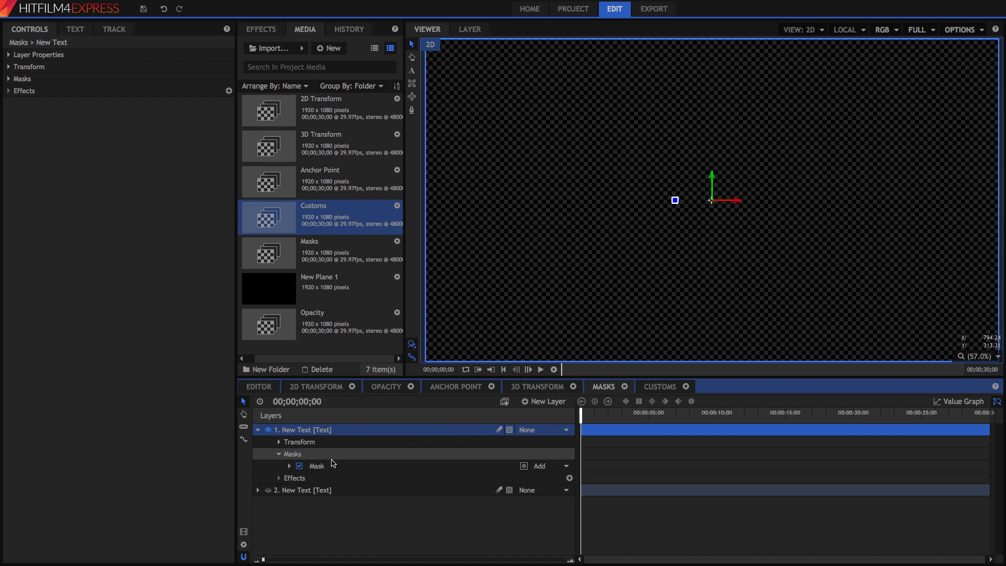
click(258, 431)
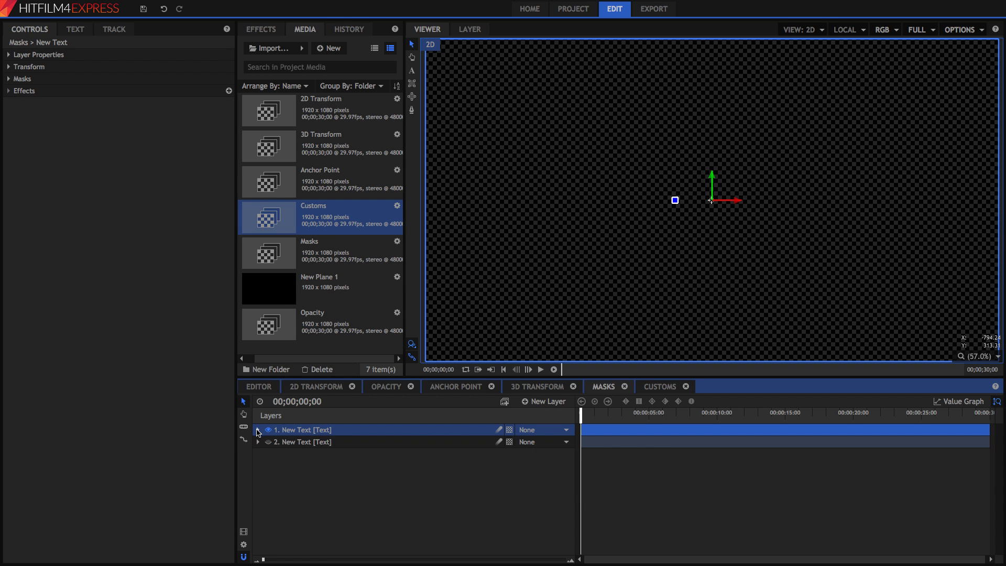
key(space)
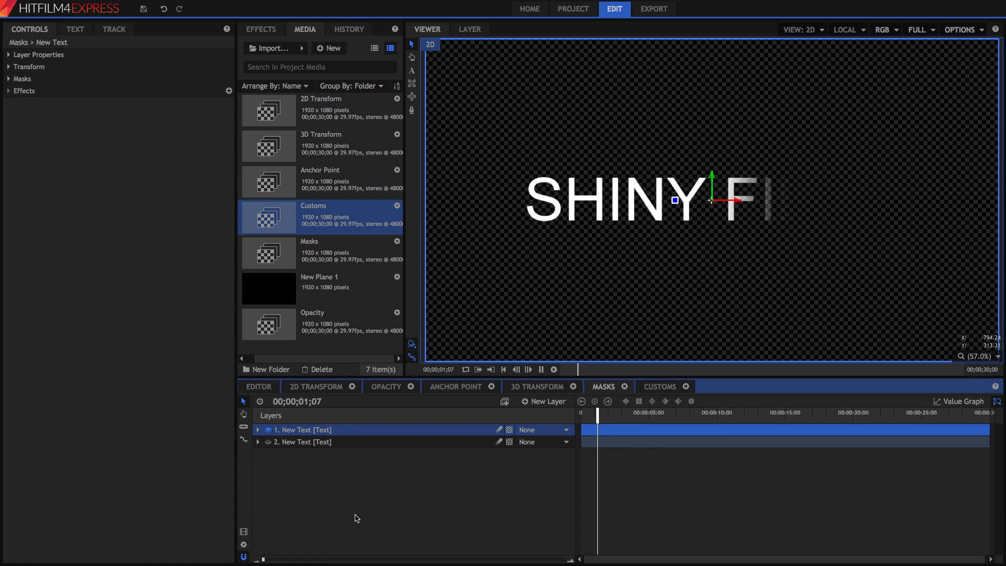
key(space)
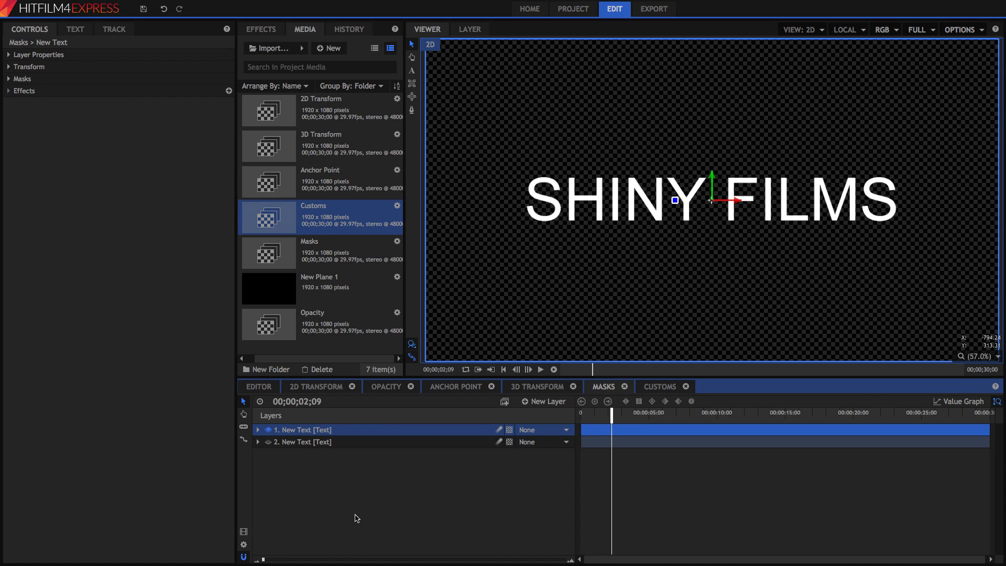
drag(589, 415, 581, 413)
key(Delete)
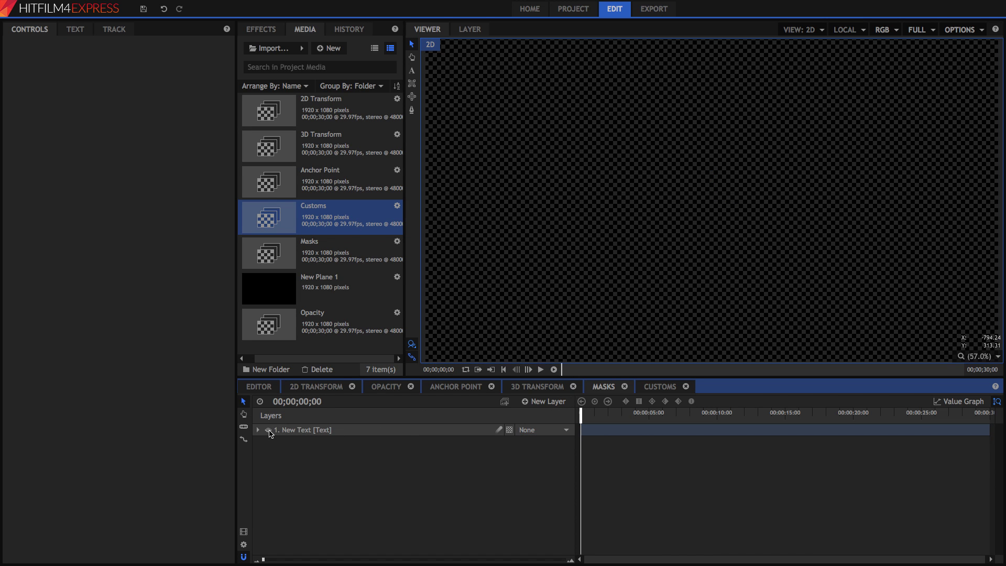
Draw a rectangular mask on the remaining text layer enclosing all of SHINY FILMS.
click(269, 431)
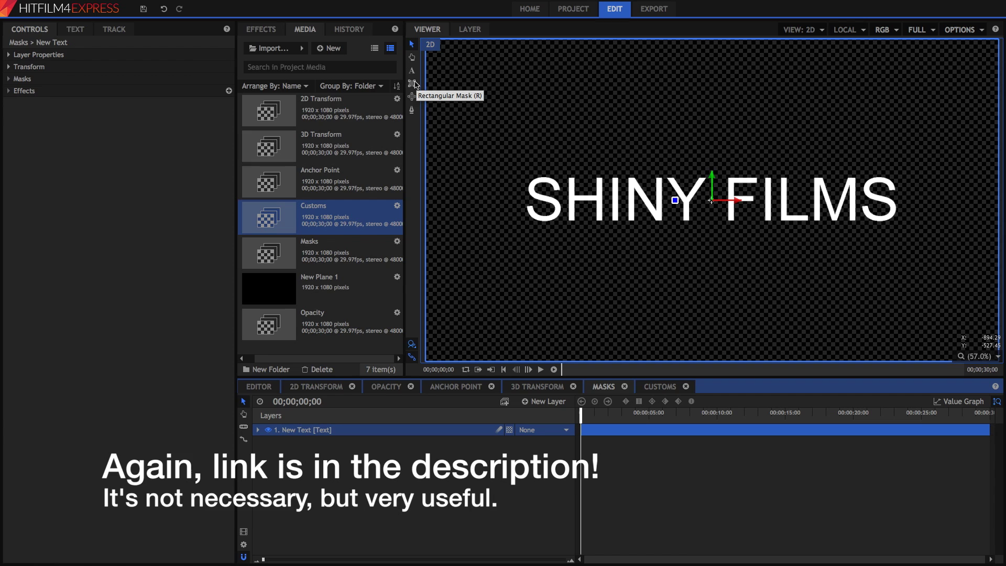
click(414, 84)
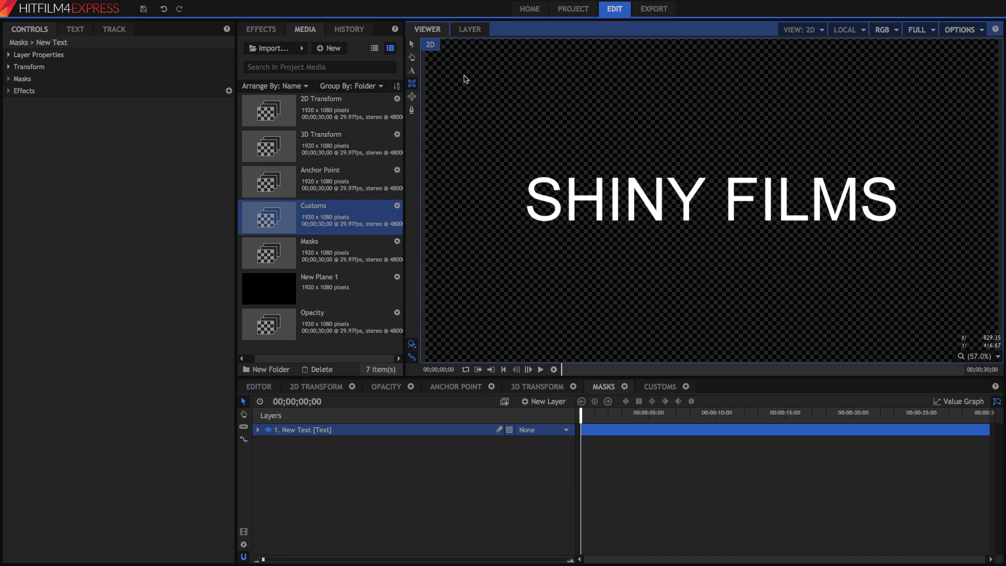
drag(455, 70, 910, 316)
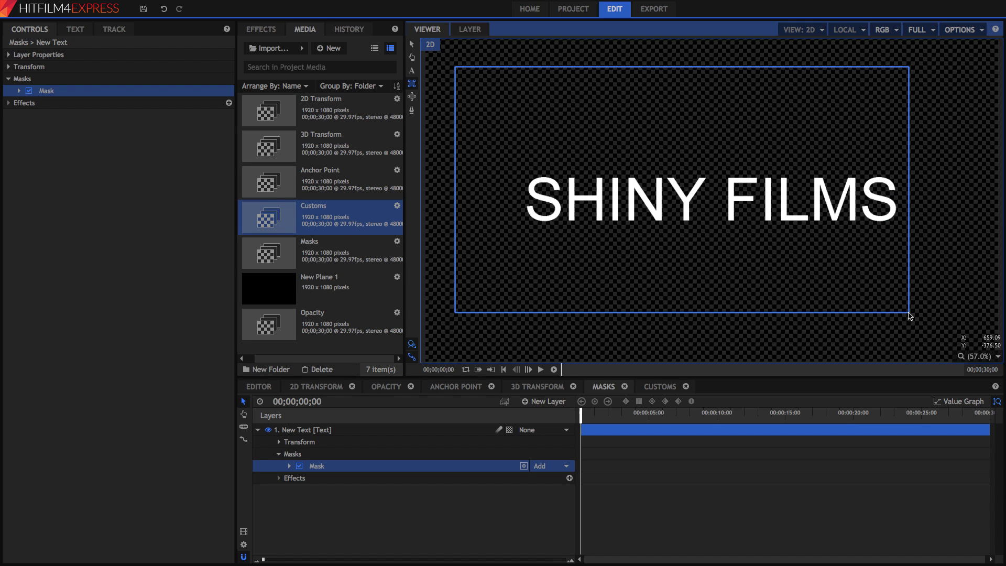
drag(910, 317, 957, 326)
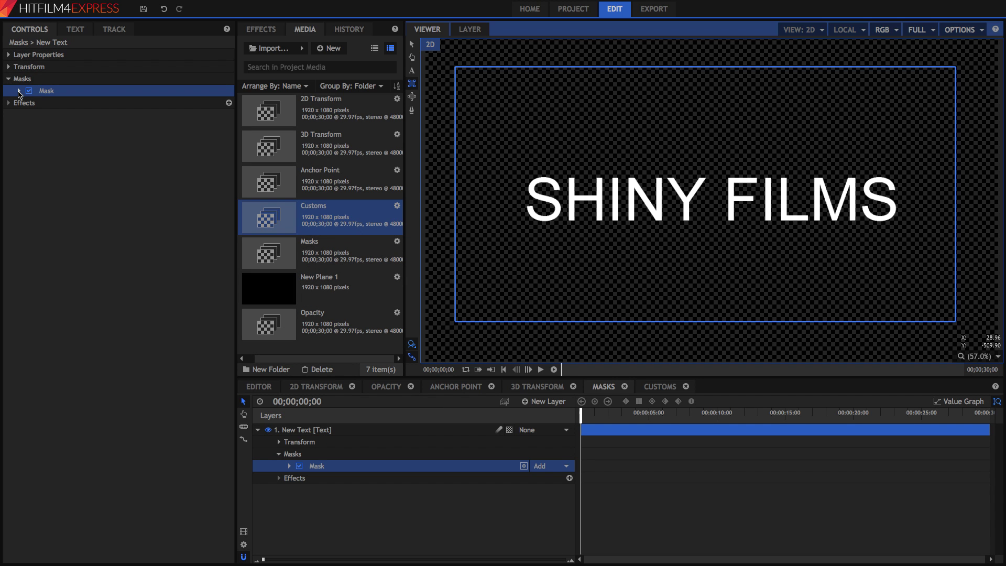
Keyframe the mask's Position X at -1561 at 0 seconds, off the left of the frame.
click(19, 91)
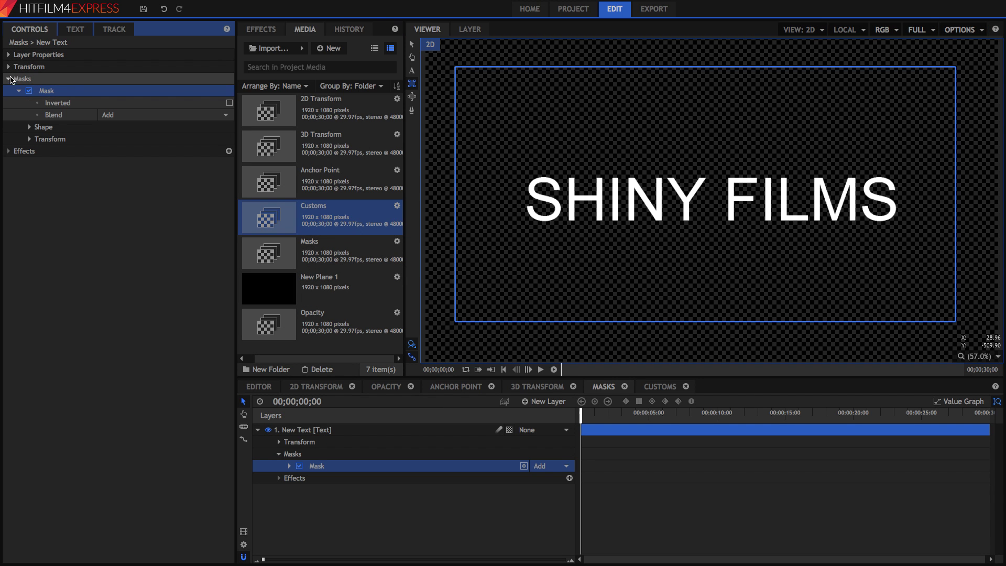
click(8, 79)
click(9, 78)
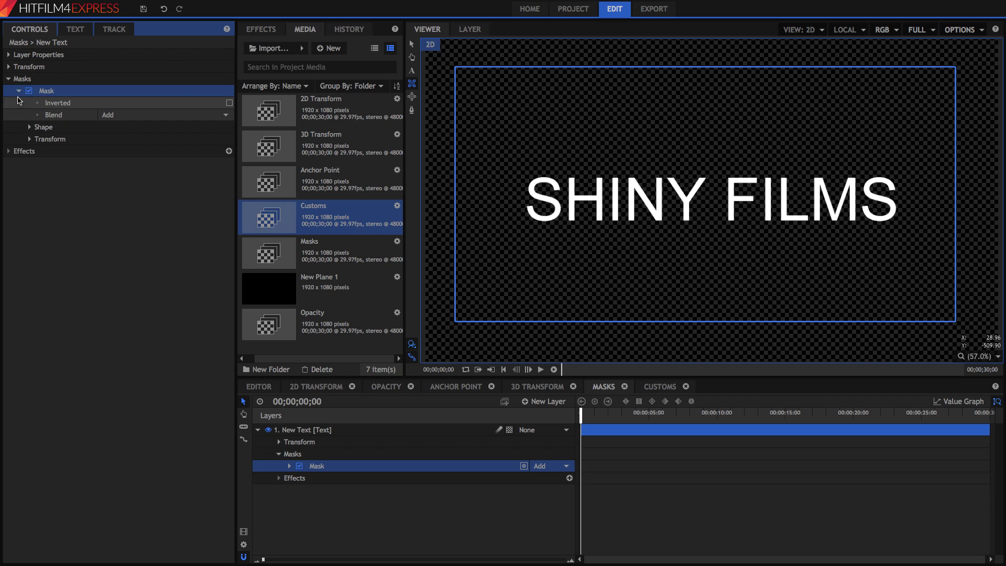
click(30, 139)
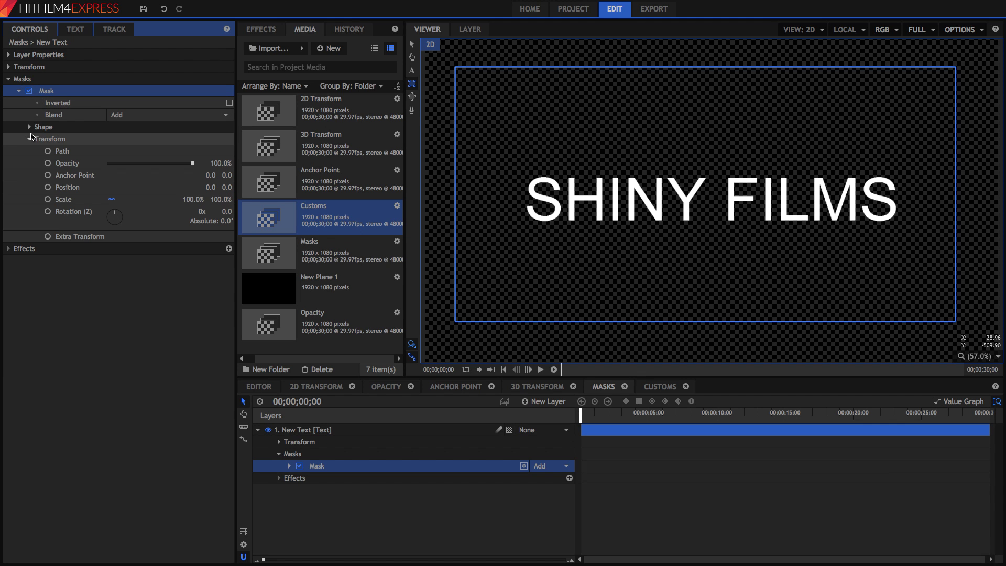
click(47, 187)
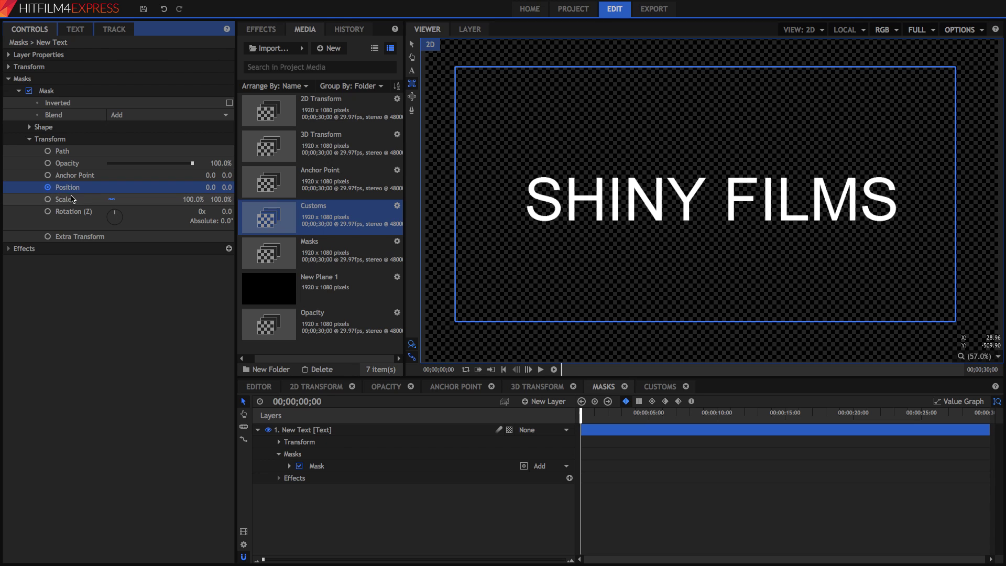
click(227, 188)
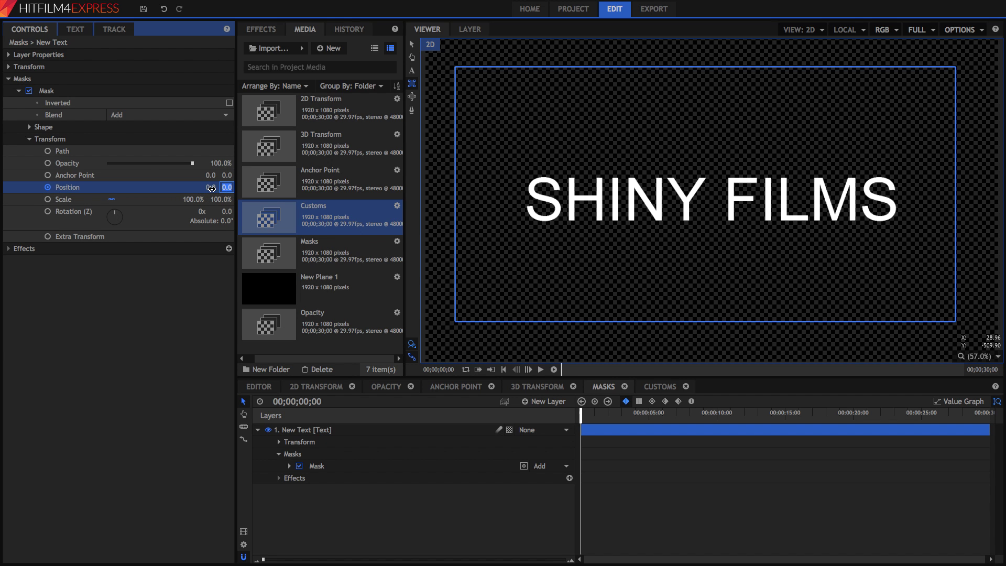
mouse_move(211, 188)
mouse_down()
mouse_move(152, 188)
mouse_move(233, 188)
mouse_move(211, 189)
mouse_up()
At 00;00;02;00, set the mask Position X to 0 so it covers the text.
click(304, 401)
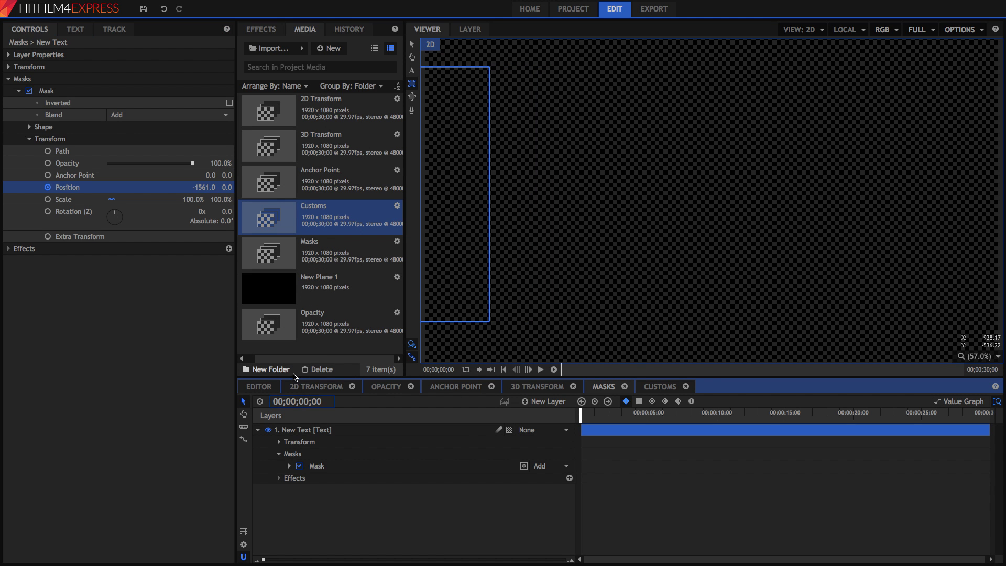
text(2)
key(Return)
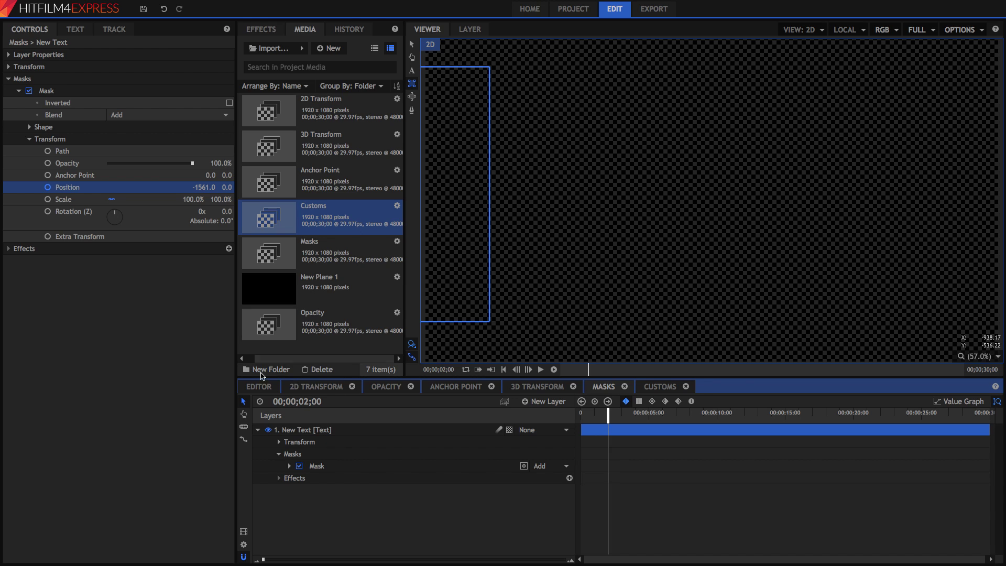
drag(204, 187, 614, 187)
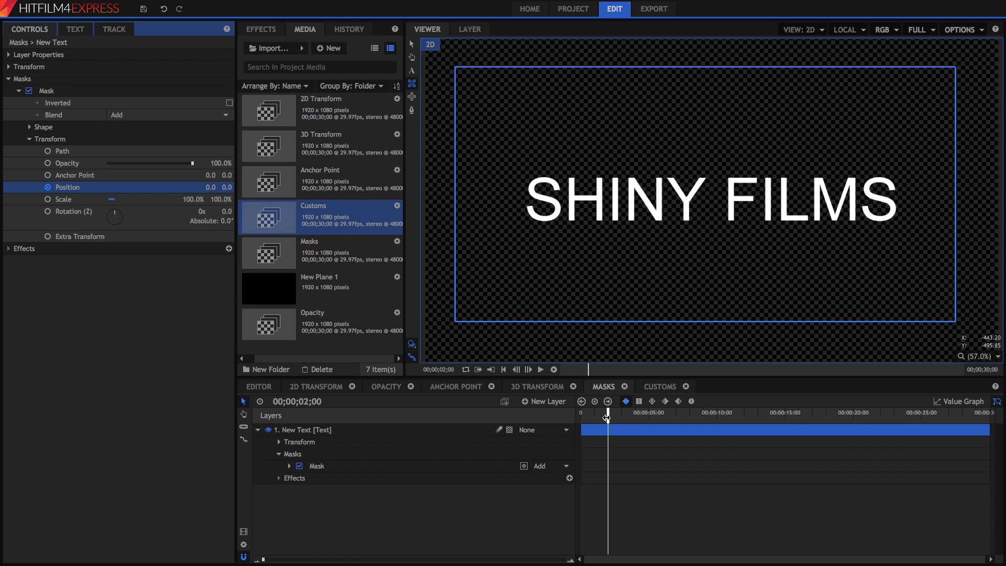
Rewind and play back the mask reveal of SHINY FILMS.
drag(603, 419, 581, 419)
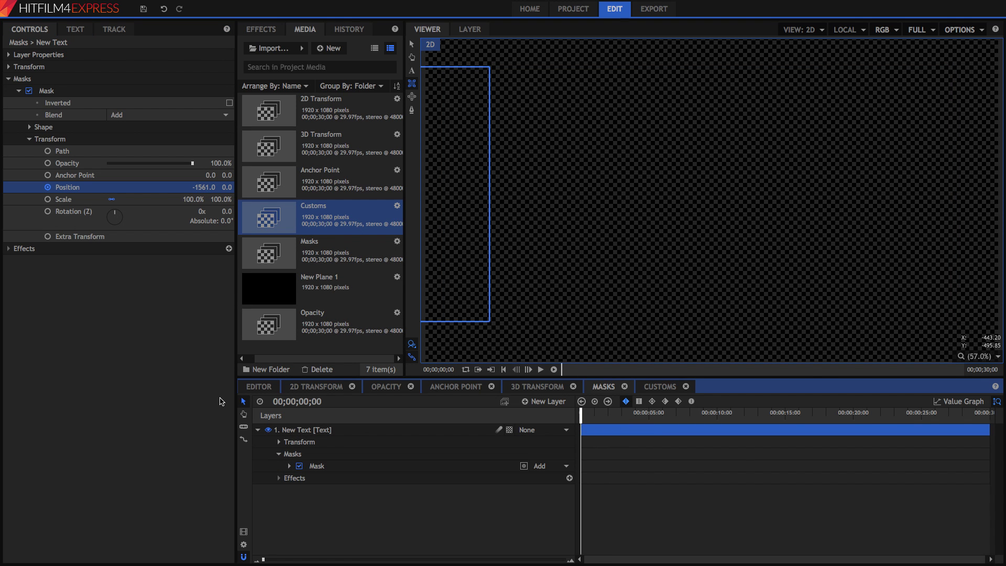
key(space)
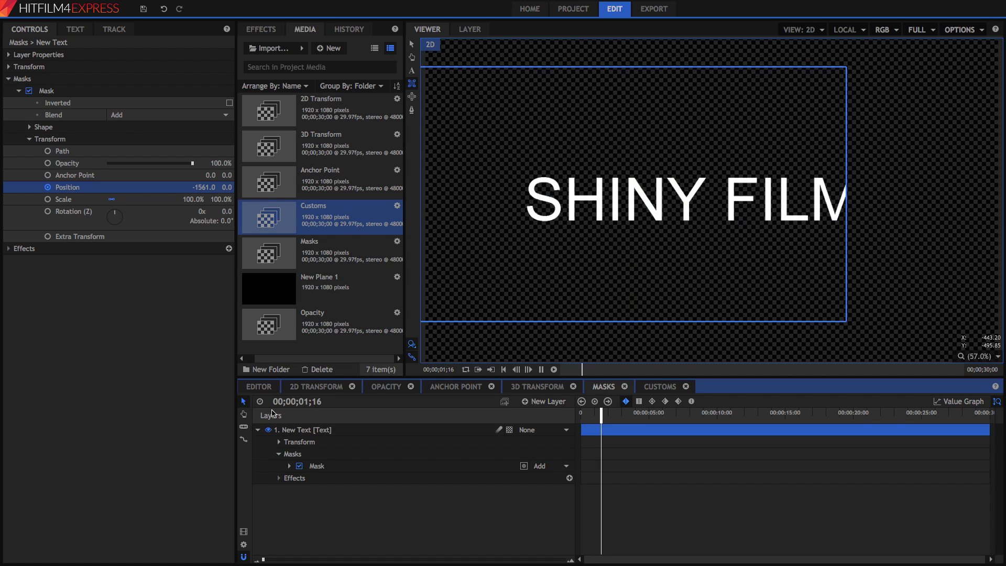
key(space)
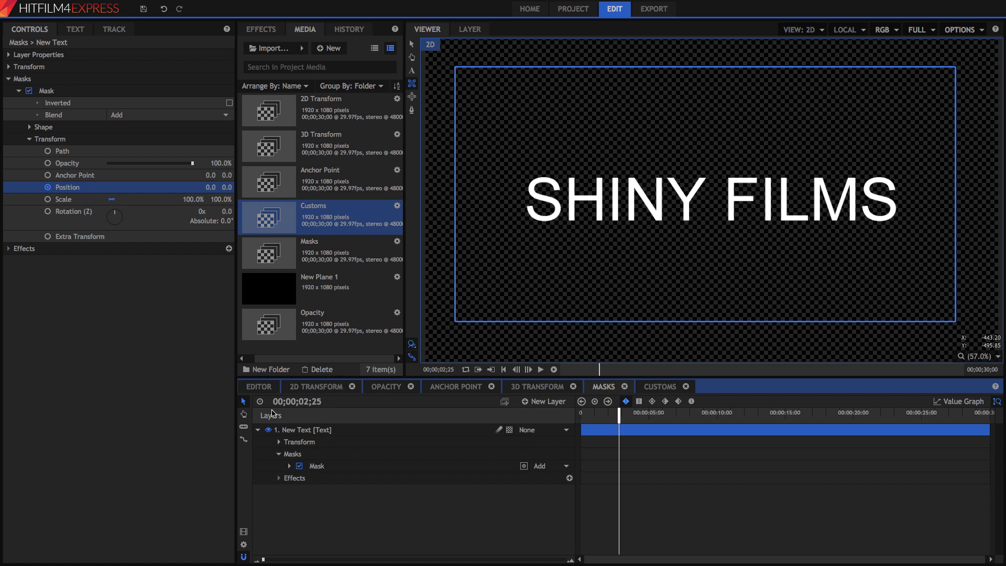
Set the mask's Feather Strength to 130px and preview the softened reveal.
click(30, 128)
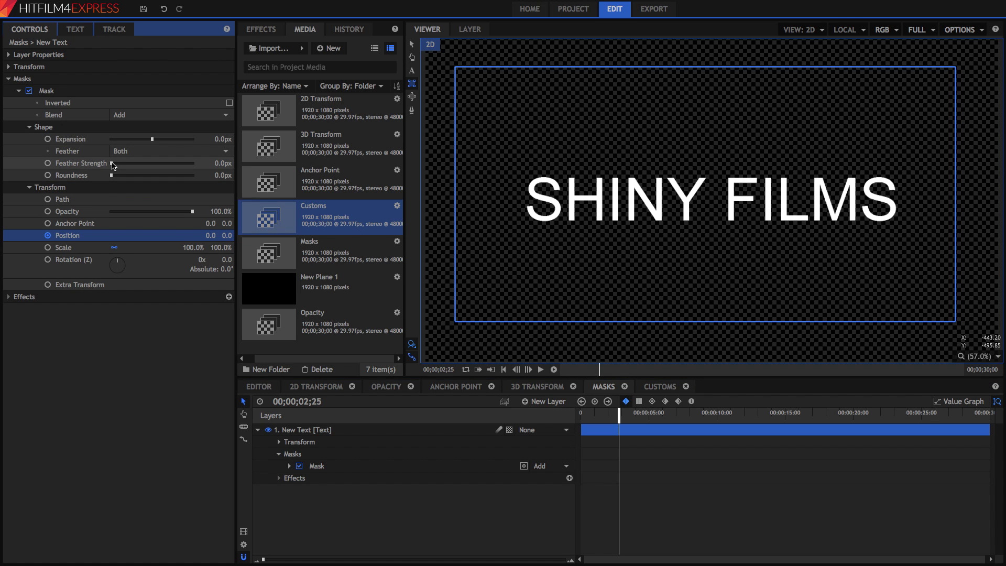
mouse_move(112, 166)
mouse_down()
mouse_move(146, 167)
mouse_move(123, 169)
mouse_up()
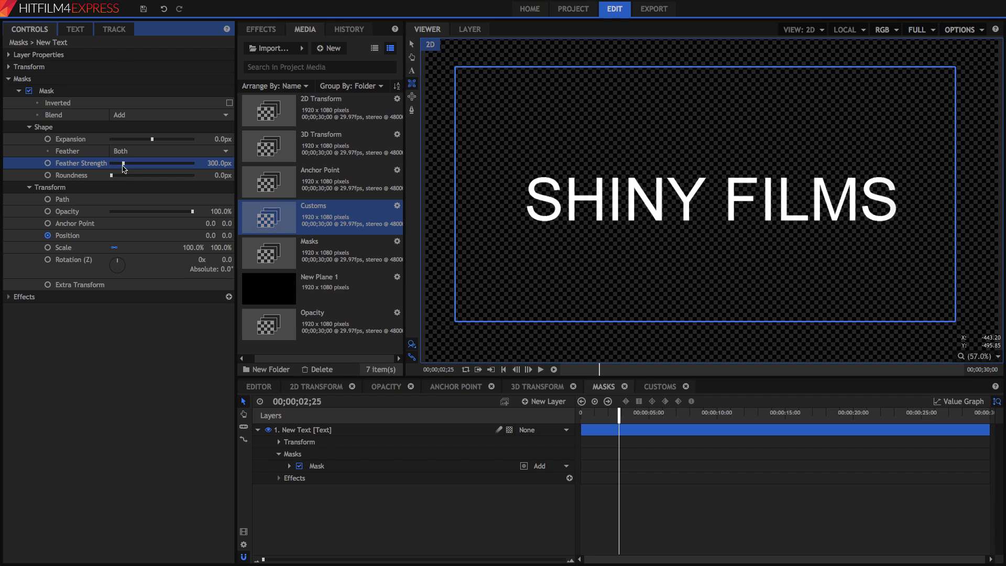
drag(600, 413, 506, 419)
click(219, 163)
text(130)
key(Return)
key(space)
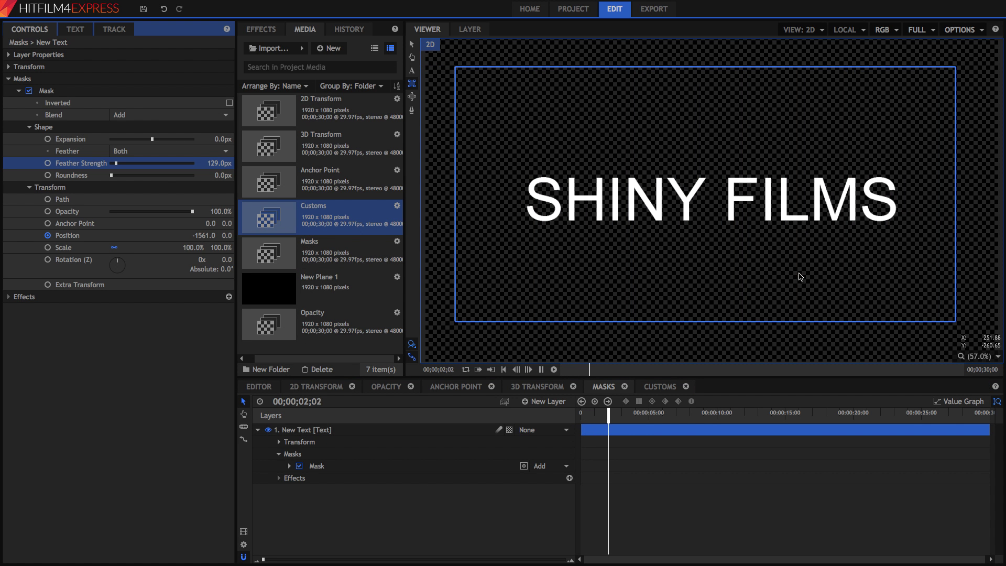
drag(606, 417, 595, 417)
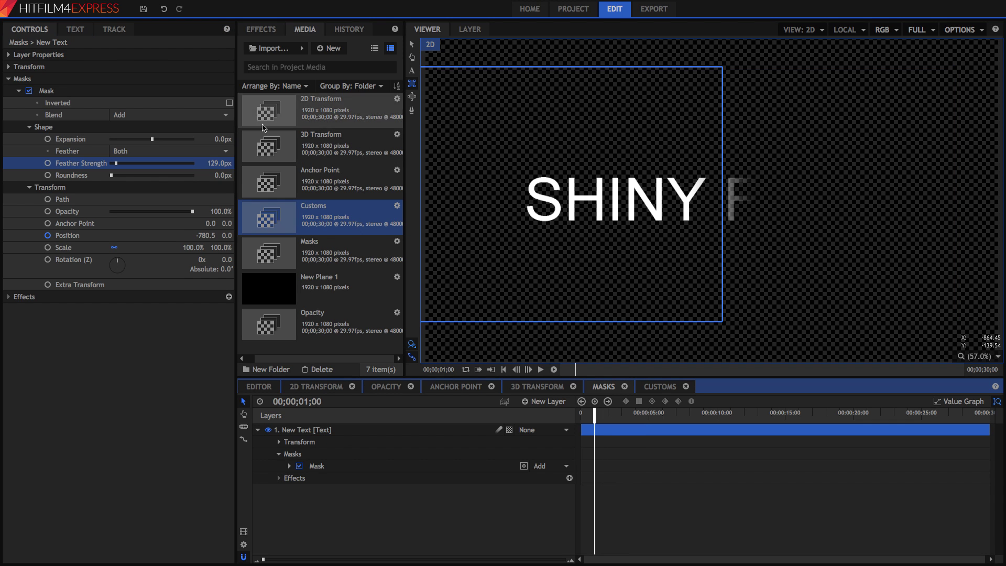
Set the mask feather direction to In, then switch to the Customs composition.
click(168, 153)
click(159, 161)
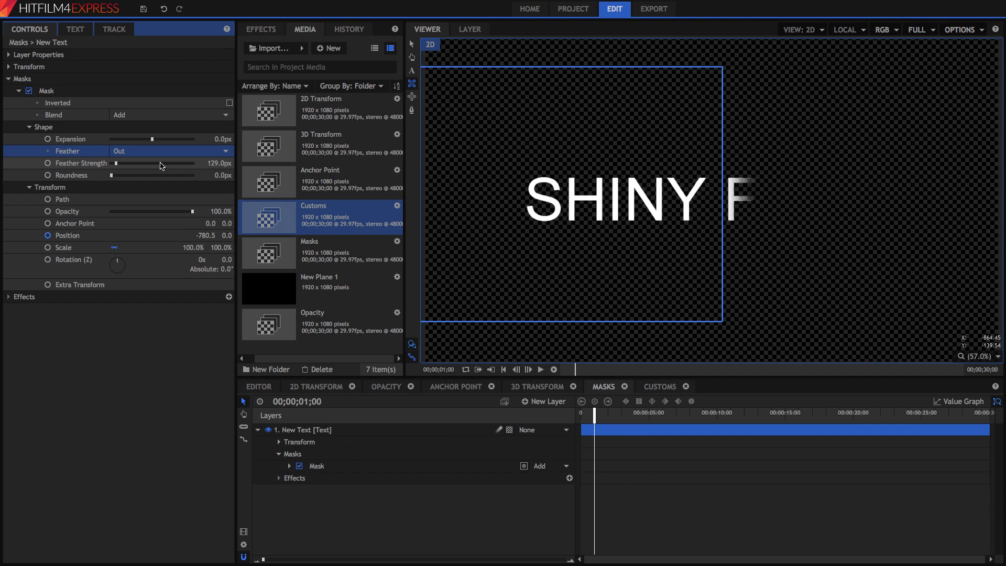
click(165, 151)
click(164, 167)
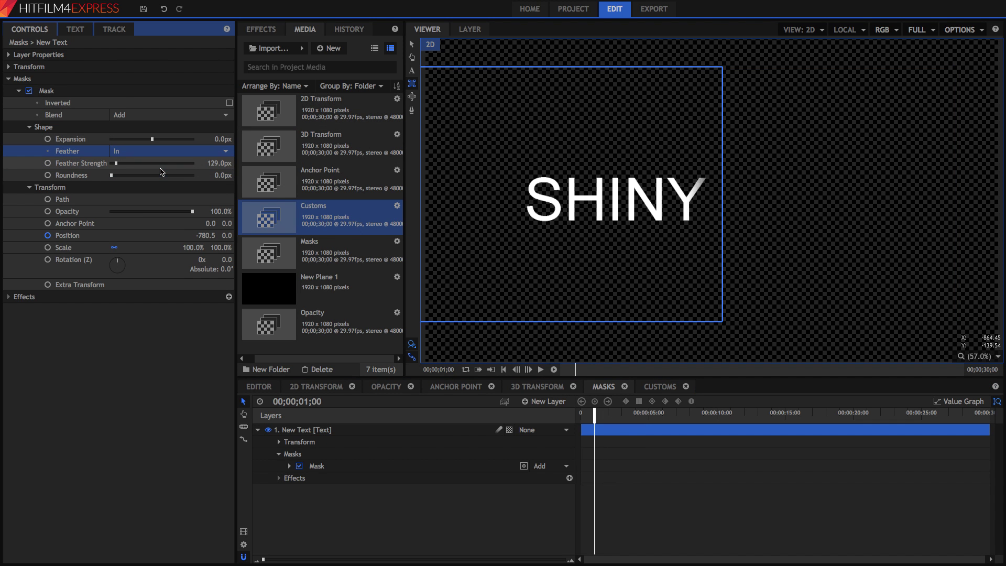
click(165, 151)
click(648, 386)
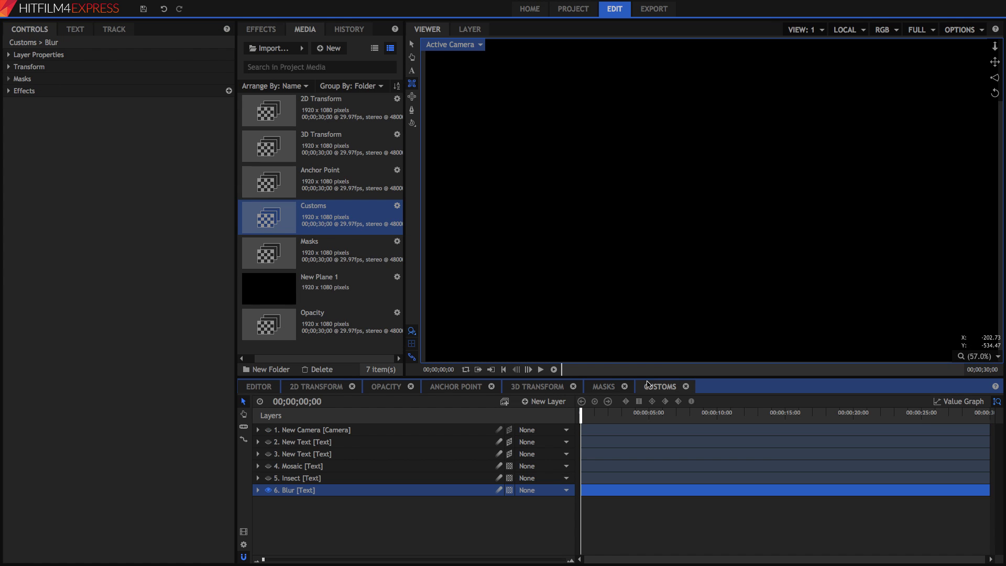
Show the Effects panel, return to the selection tool, and fit the whole frame in the viewer.
click(256, 27)
click(414, 45)
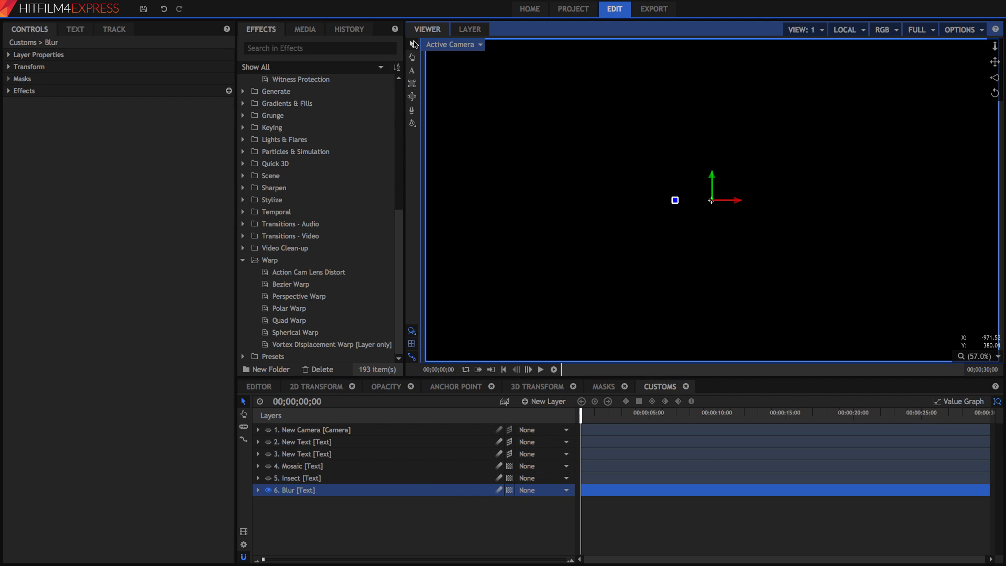
scroll(435, 78, up, 2)
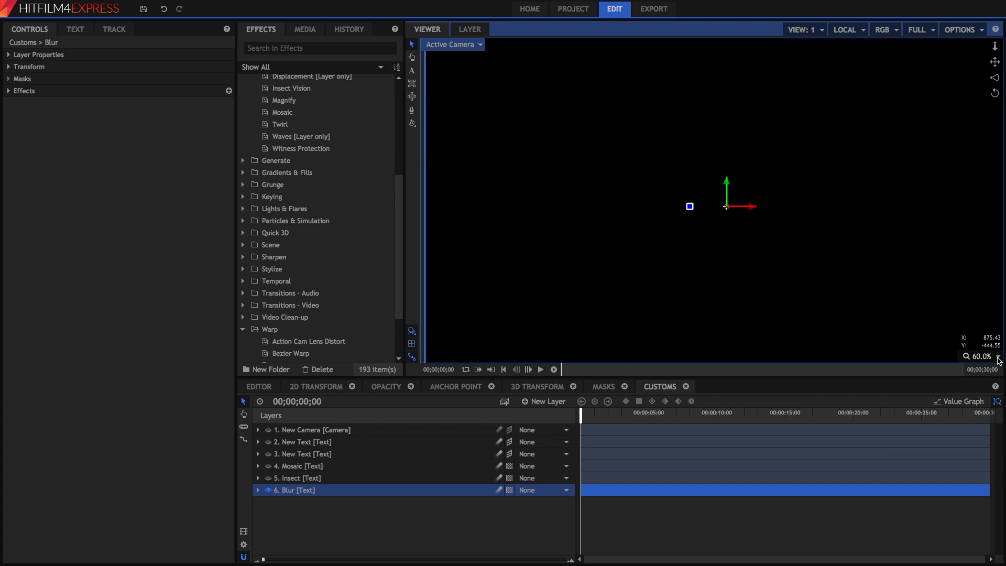
click(998, 357)
click(977, 465)
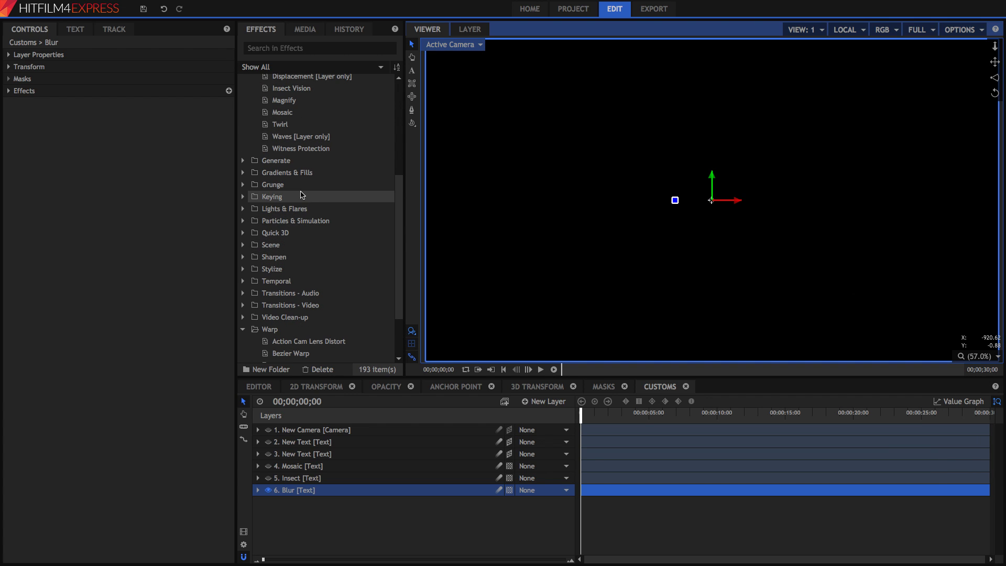
scroll(303, 195, up, 5)
Collapse the Blurs, Distort and Warp effect folders and preview SHINY FILMS sharpening from a blur.
click(244, 95)
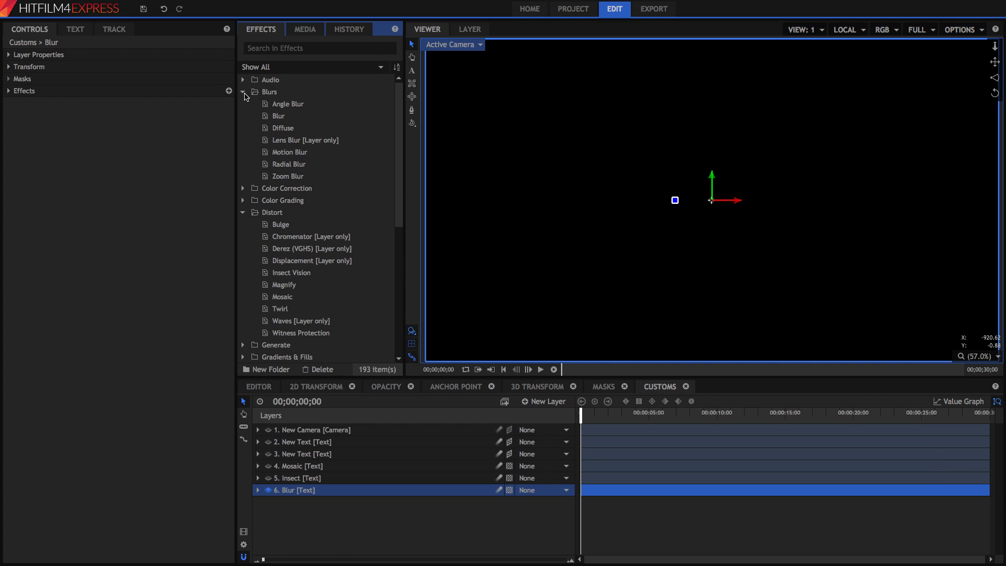
click(244, 128)
click(249, 310)
click(245, 95)
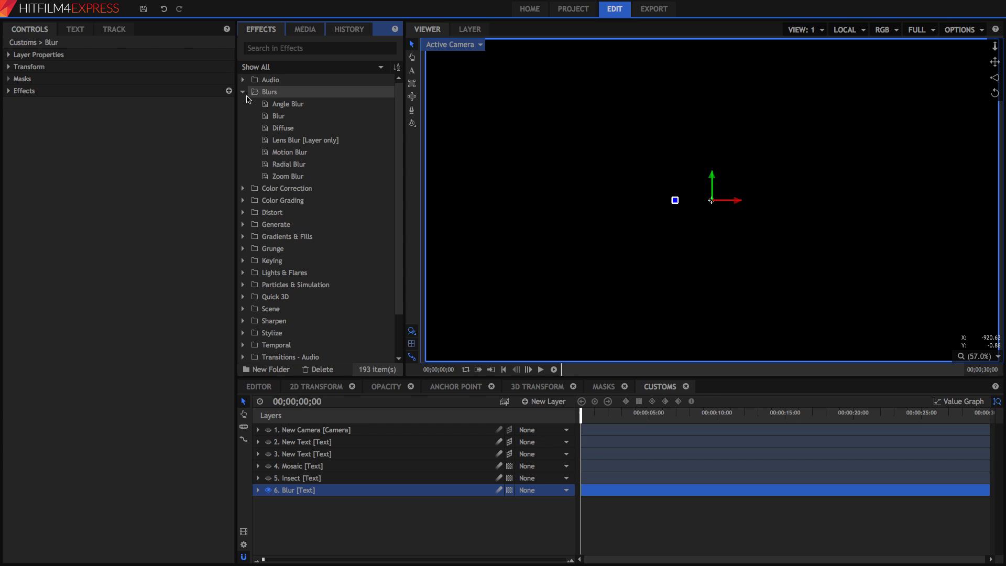
click(243, 92)
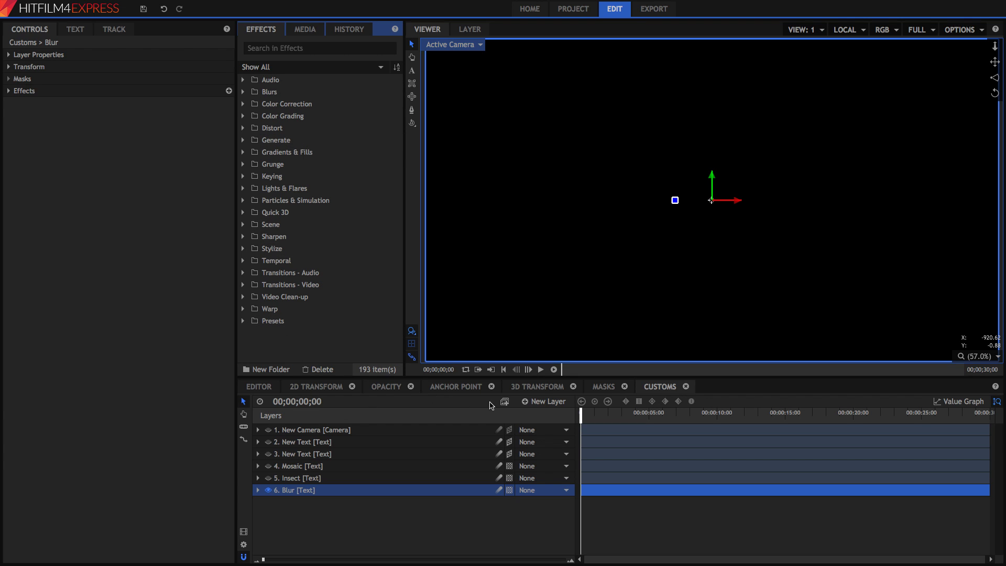
click(541, 370)
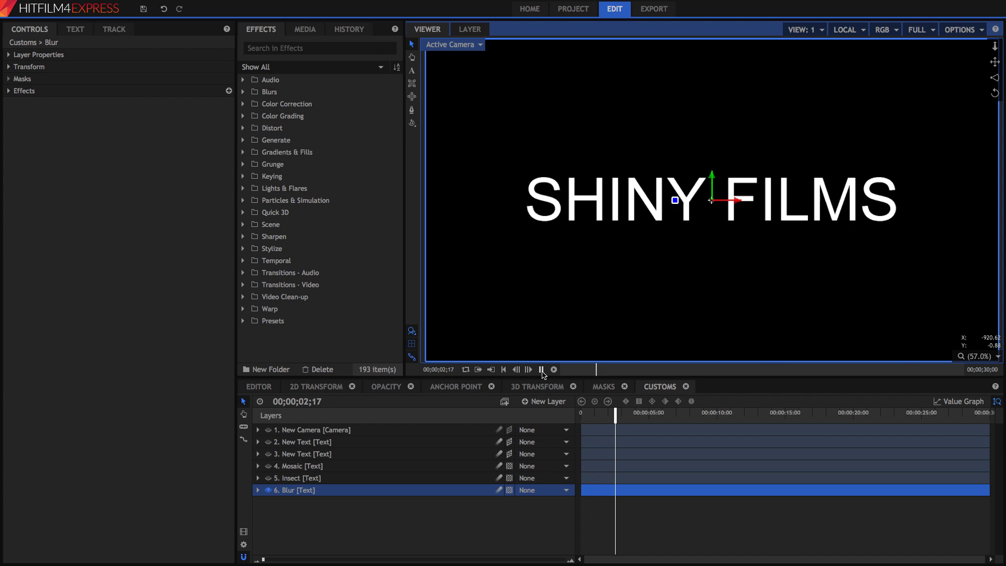
click(541, 370)
click(258, 490)
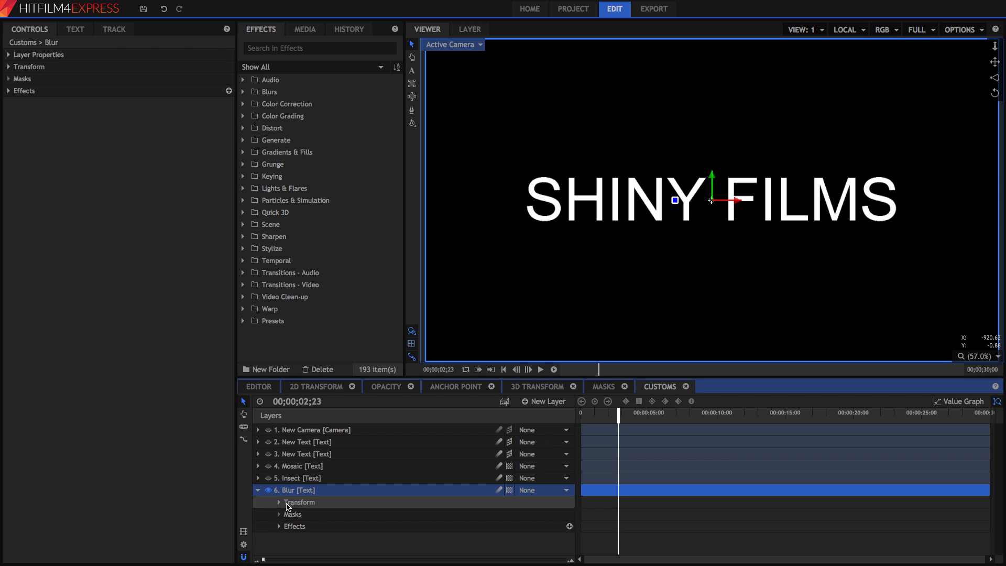
click(279, 526)
scroll(284, 526, down, 1)
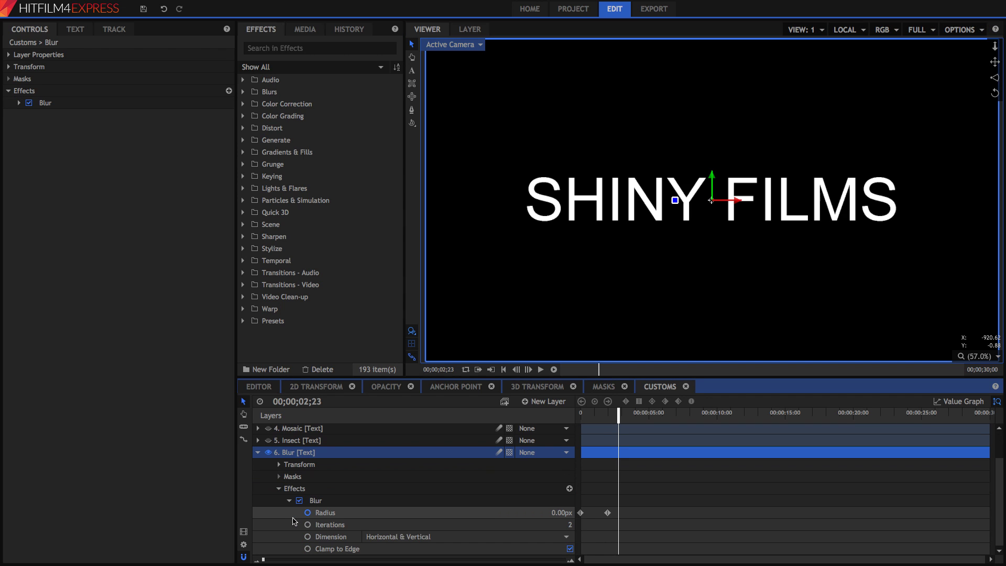
key(Home)
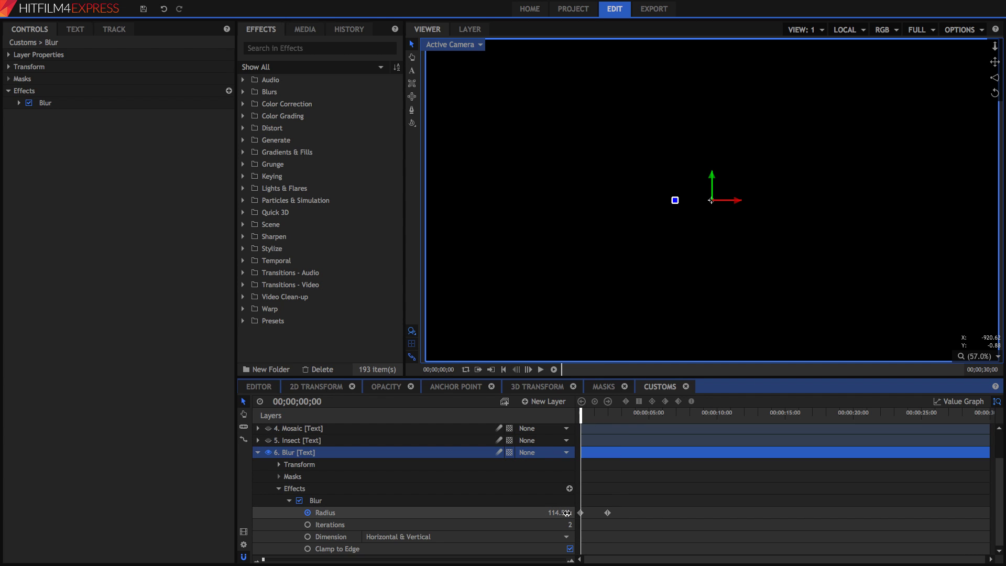
click(608, 416)
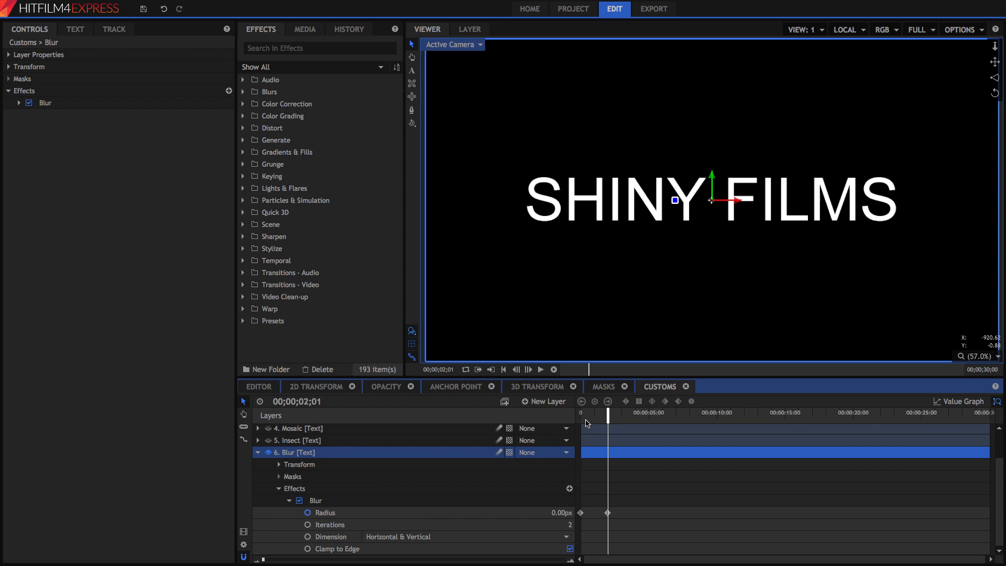
click(280, 464)
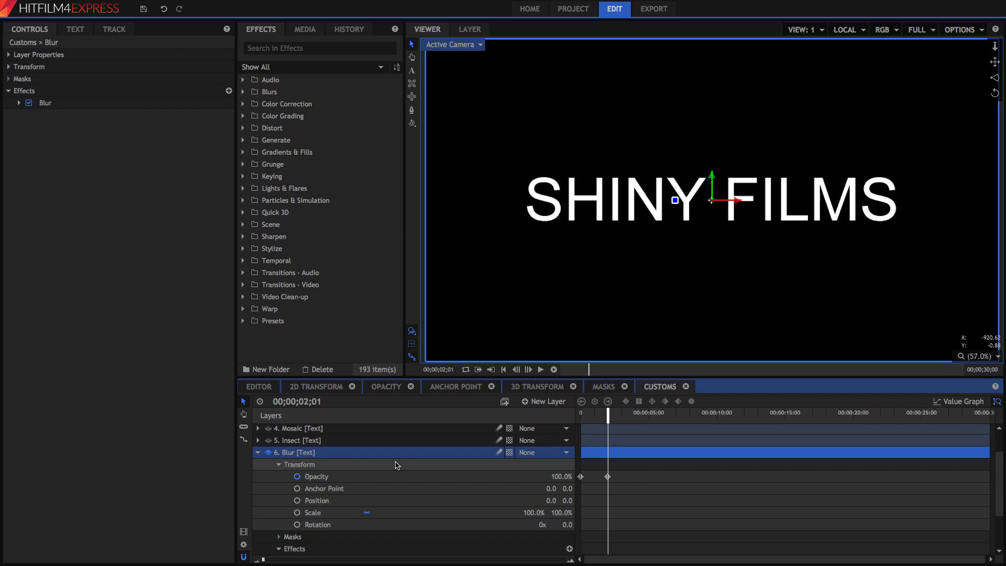
key(Home)
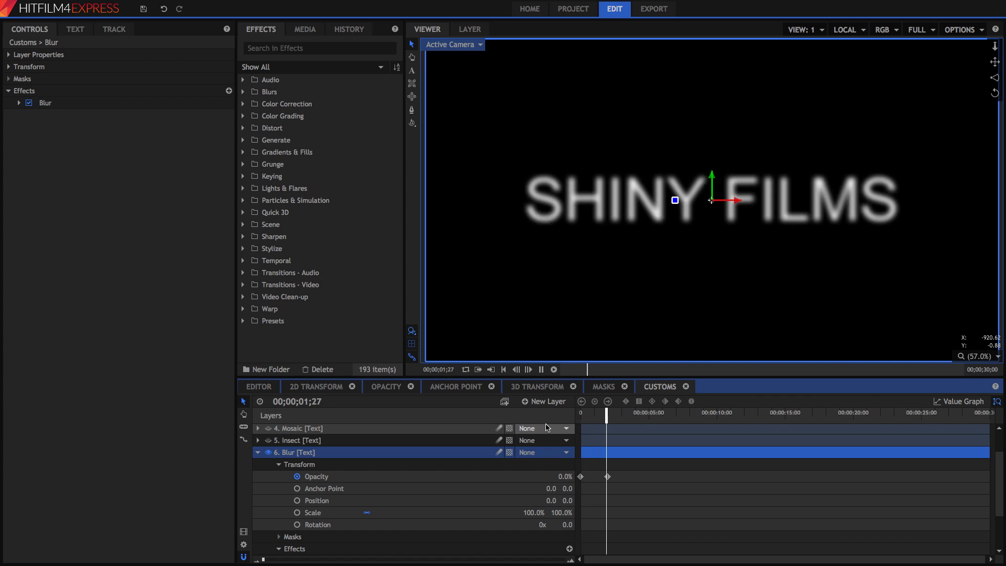
key(space)
Hide the Blur text layer, show the Insect text layer, and play its animation.
click(258, 452)
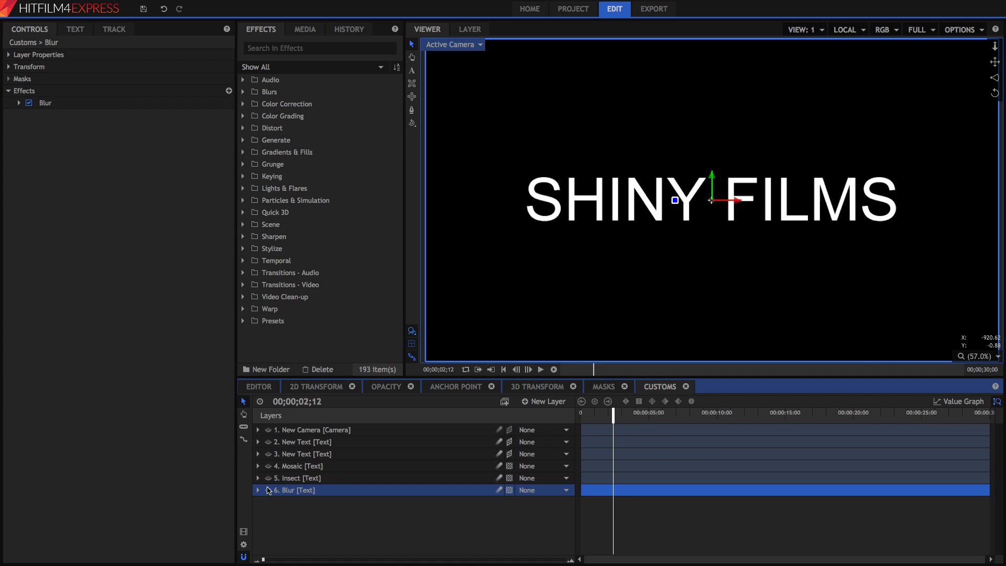
click(268, 490)
click(268, 479)
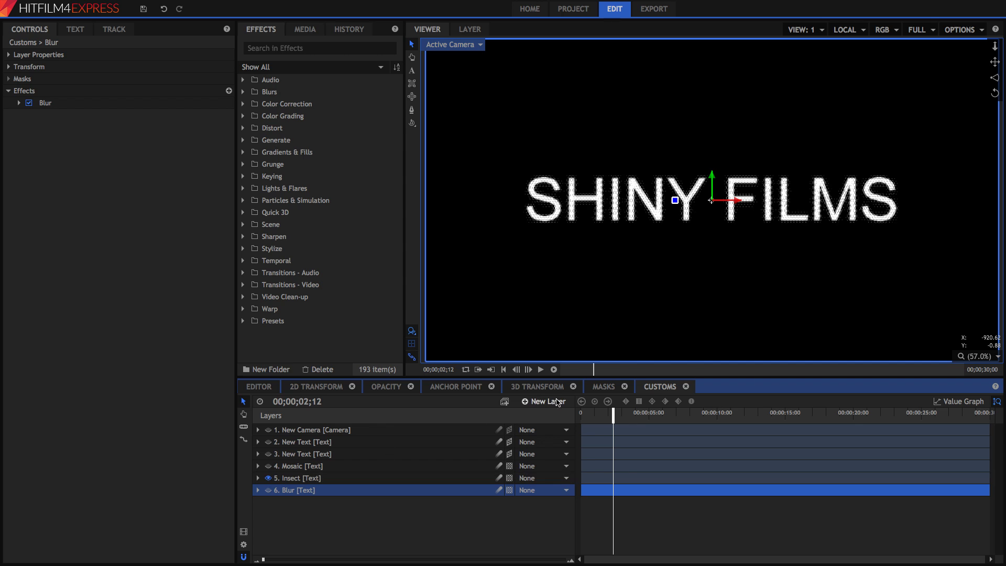
drag(596, 421, 580, 421)
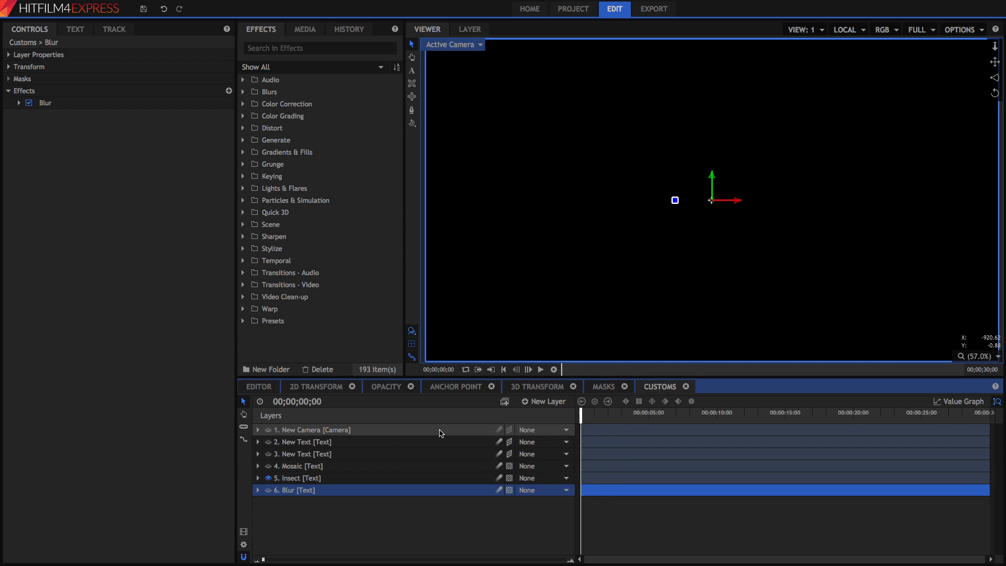
key(space)
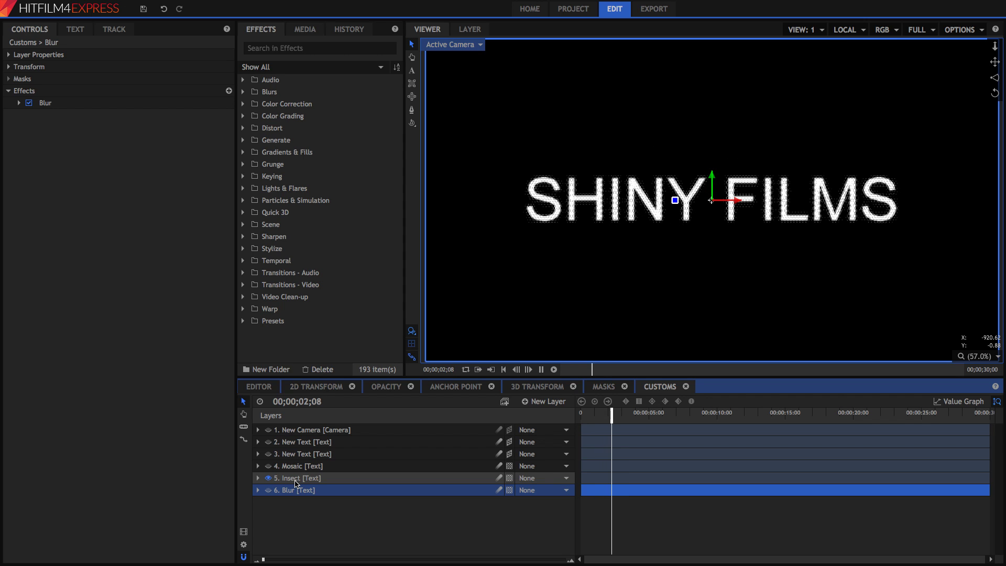
key(space)
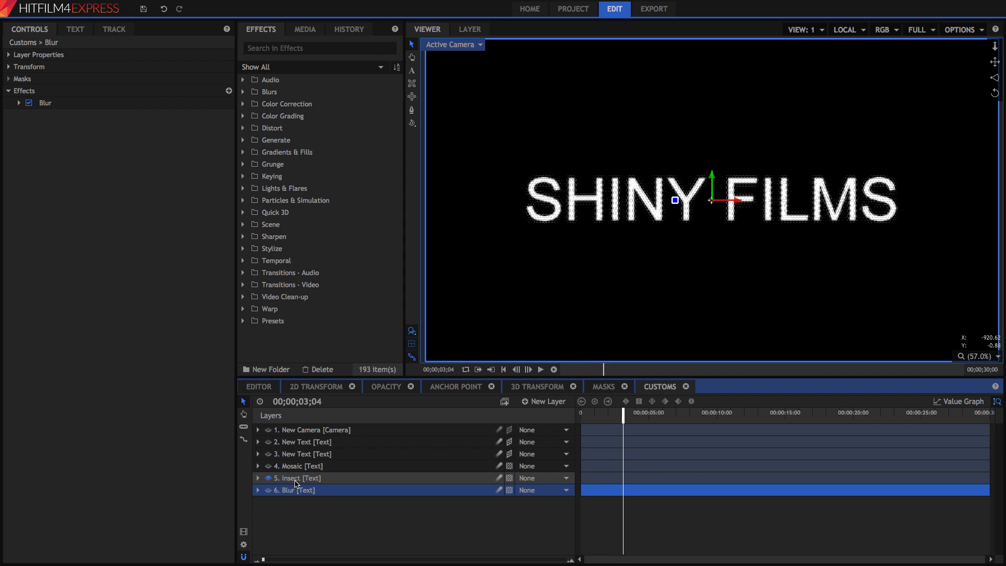
Inspect the Insect layer's Insect Vision Lens Size and Transform Scale keyframes from frame zero.
click(257, 478)
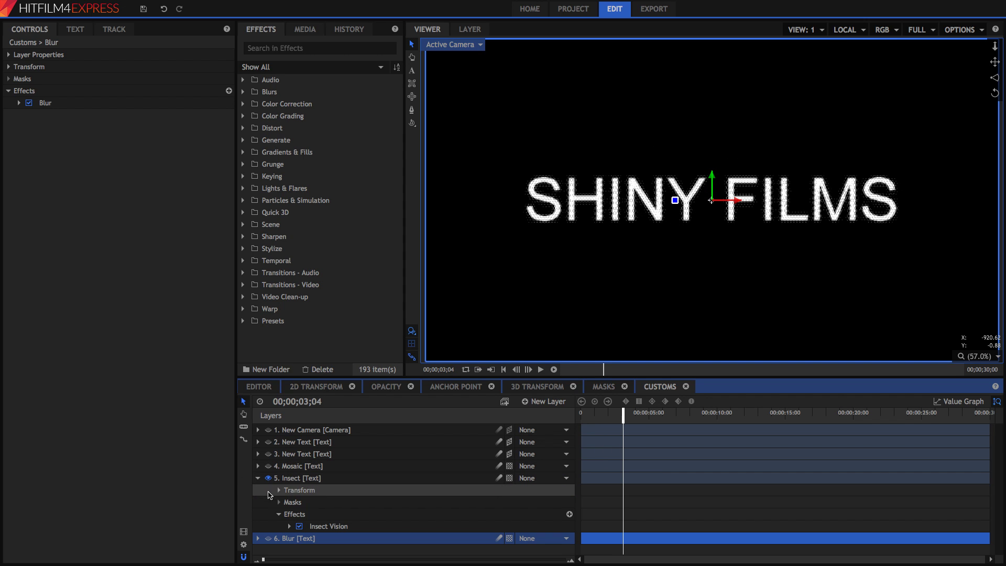
click(290, 527)
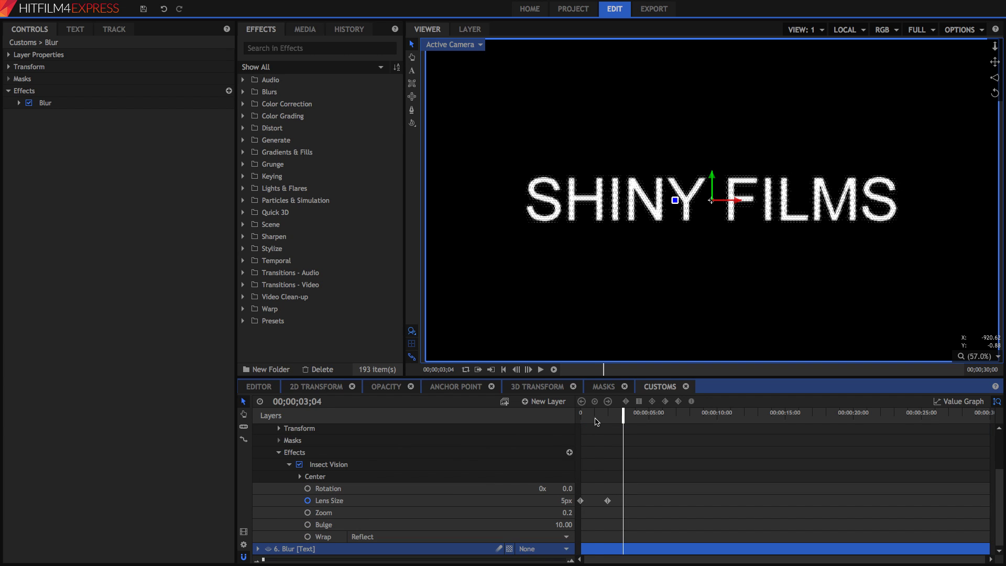
mouse_move(598, 419)
mouse_down()
mouse_move(572, 424)
mouse_move(609, 419)
mouse_up()
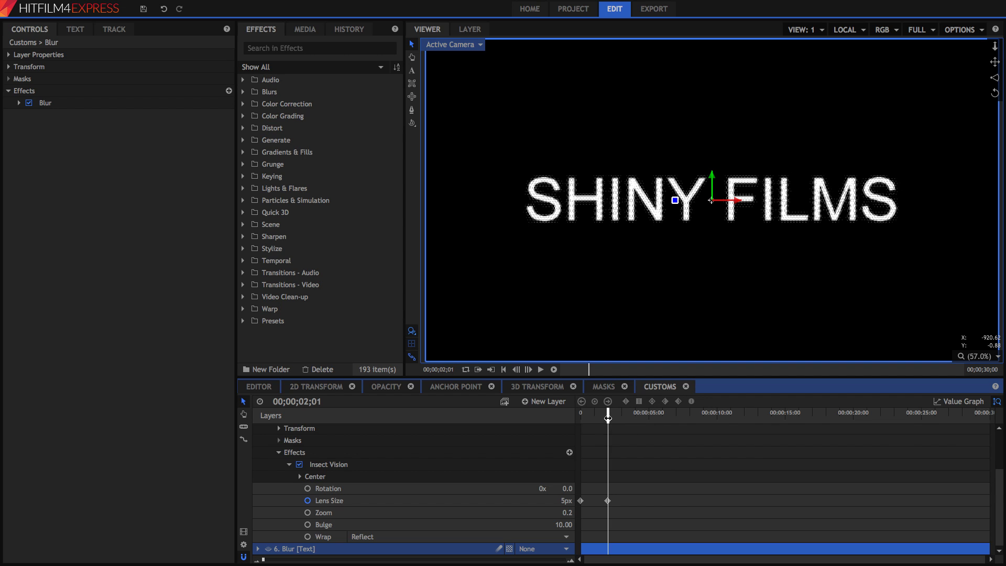
click(280, 428)
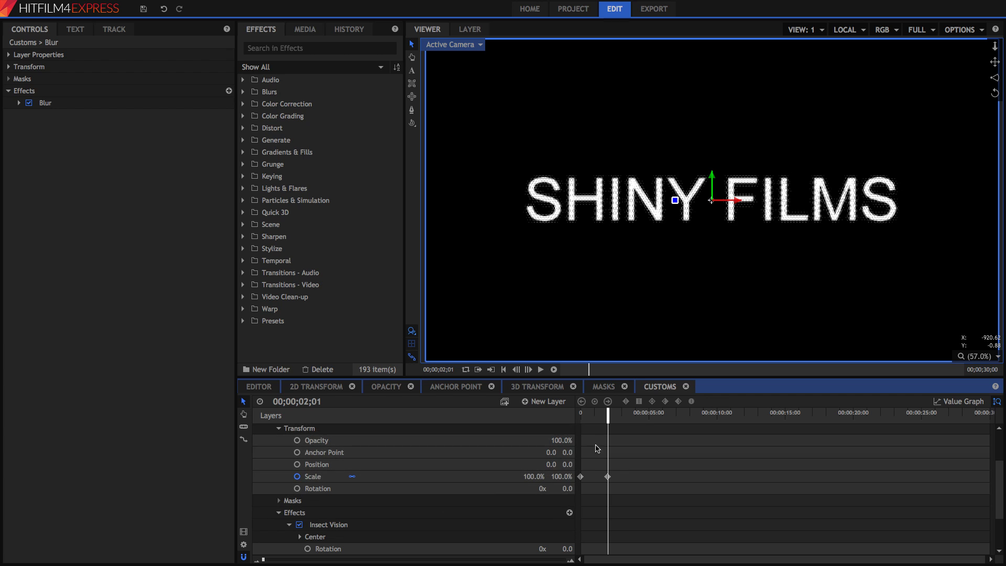
mouse_move(595, 423)
mouse_down()
mouse_move(571, 421)
mouse_move(611, 421)
mouse_up()
scroll(260, 475, up, 3)
Play the Mosaic text animation from the start and scrub back to the pixelated text.
click(258, 479)
key(Home)
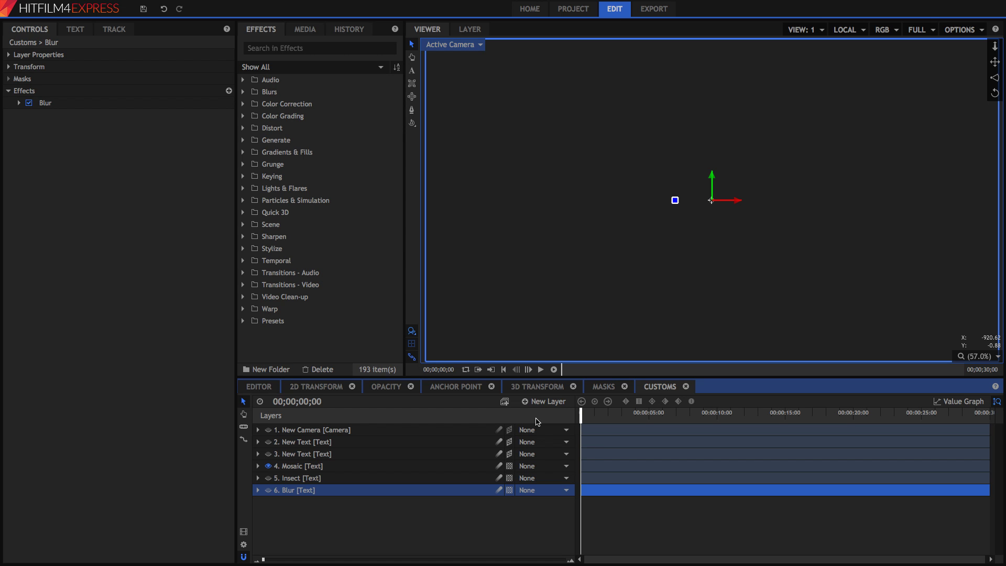
key(space)
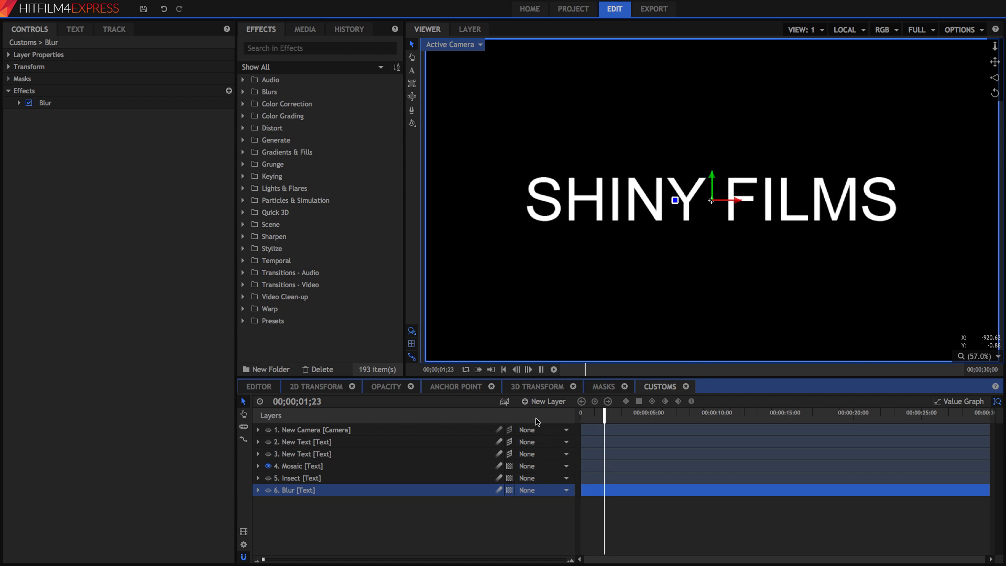
drag(587, 418, 661, 416)
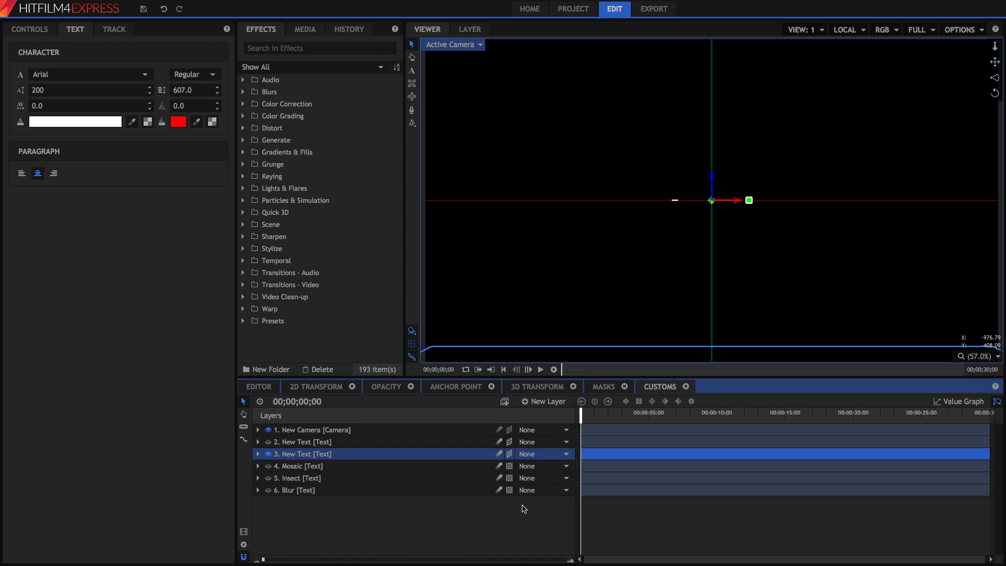
Preview and scrub the layer 3 text swiveling up in 3D.
key(space)
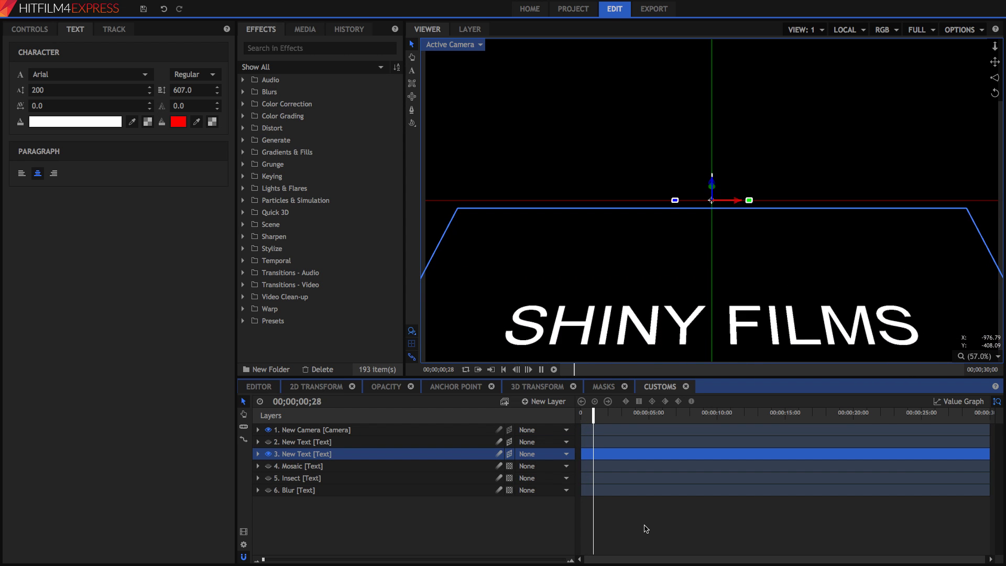
key(space)
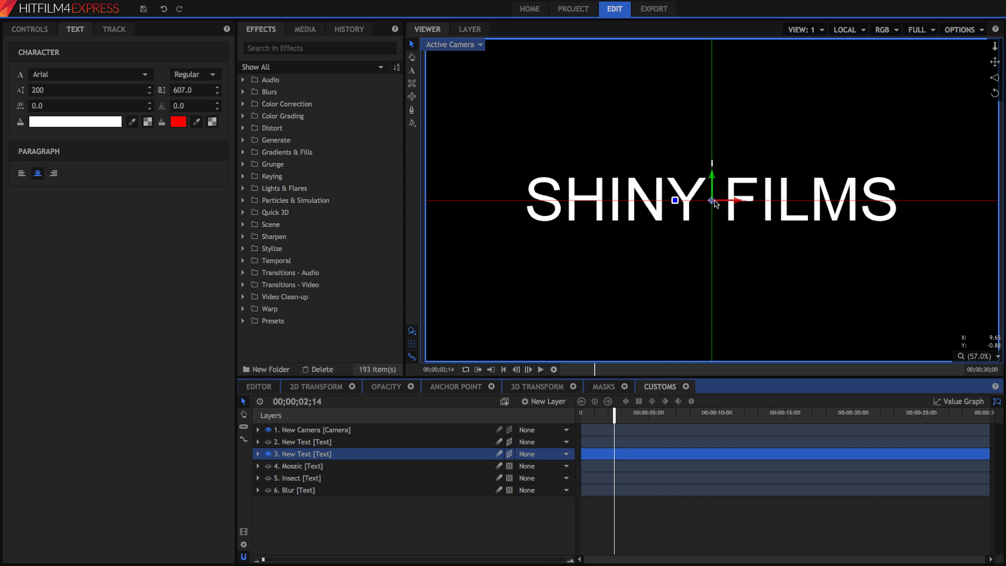
mouse_move(601, 414)
mouse_down()
mouse_move(587, 413)
mouse_move(607, 412)
mouse_up()
Show layer 2 instead of layer 3, play the yellow crawl, scrub back to 00;00;02;18 and replay.
key(Home)
click(268, 443)
click(268, 454)
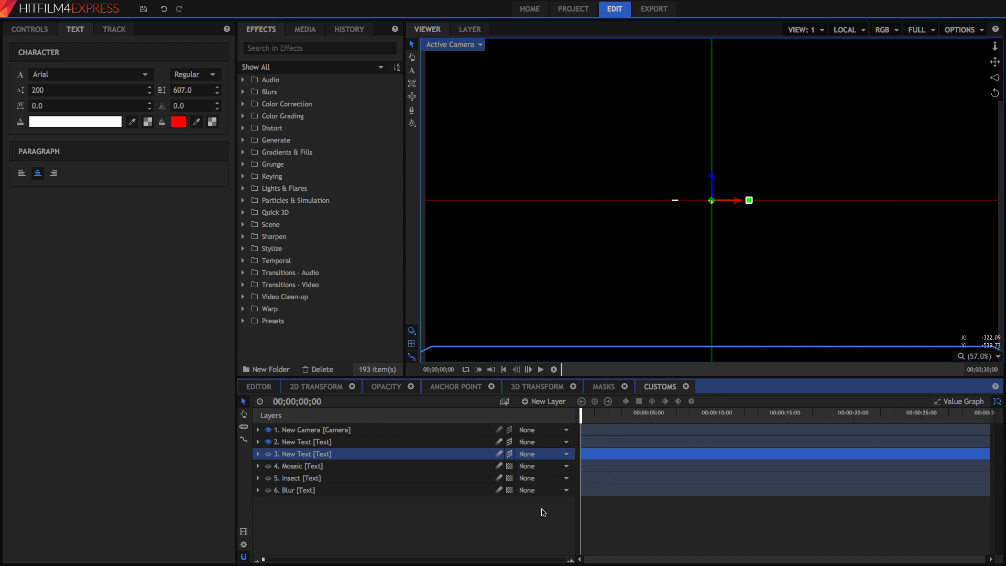
key(space)
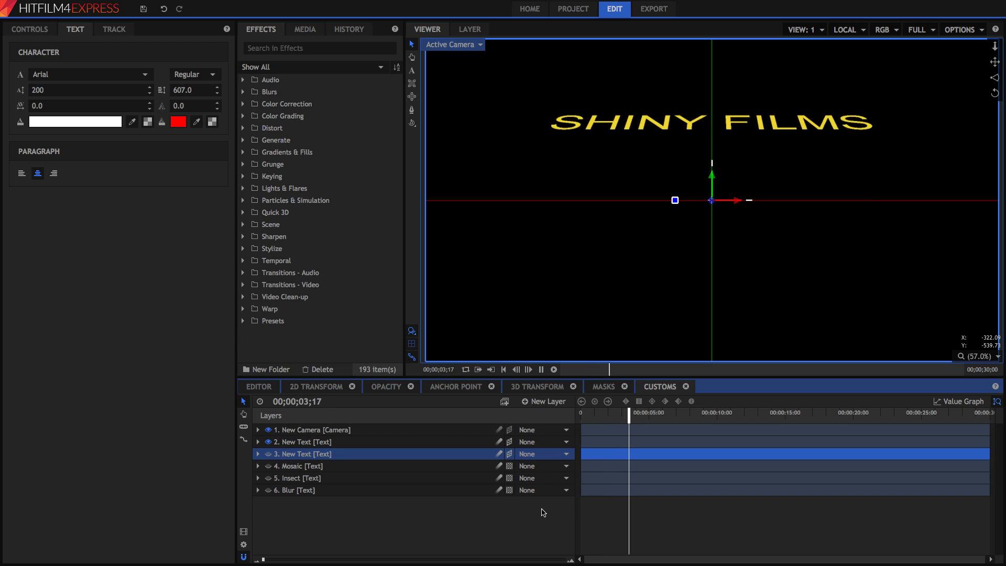
key(space)
drag(598, 418, 531, 416)
key(space)
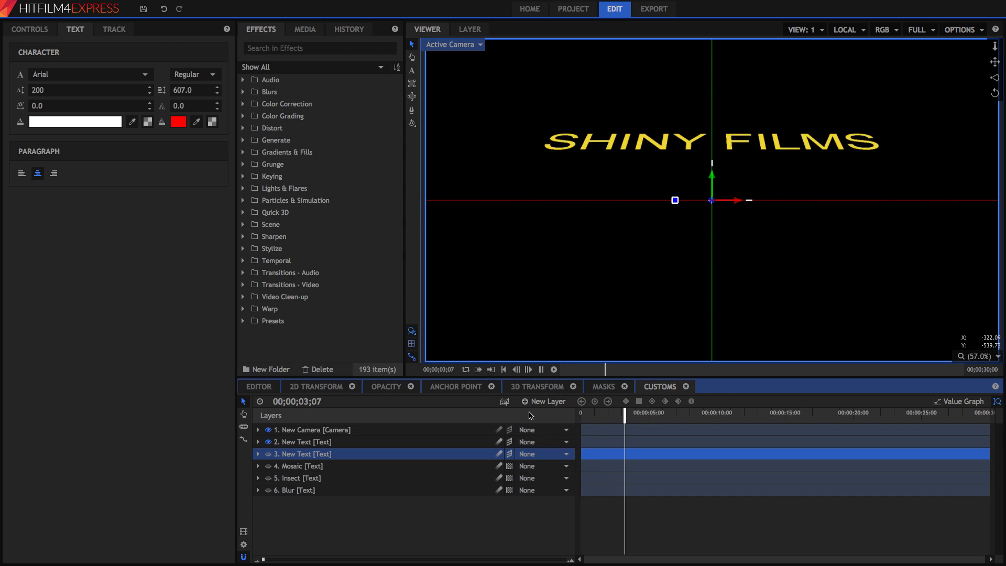
key(space)
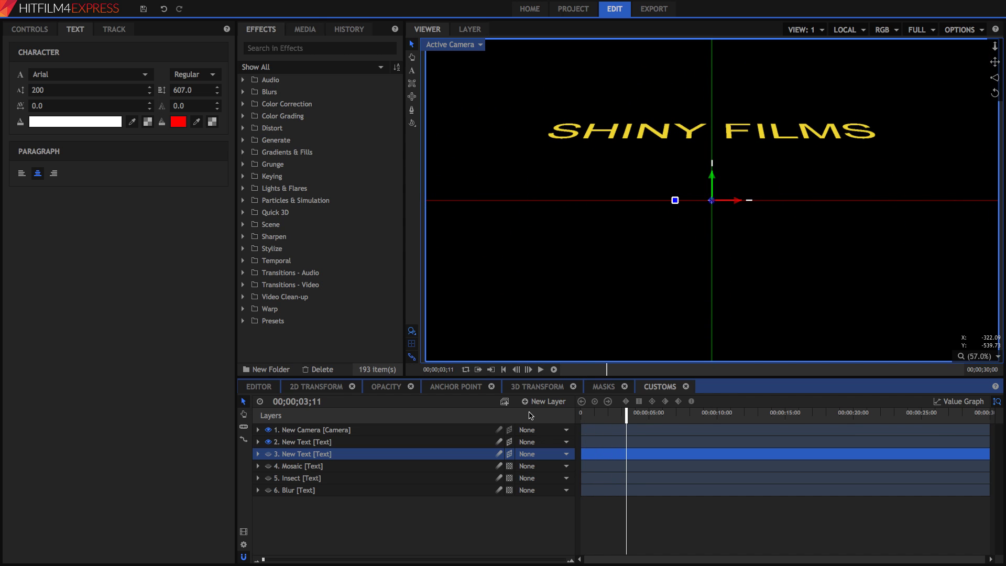